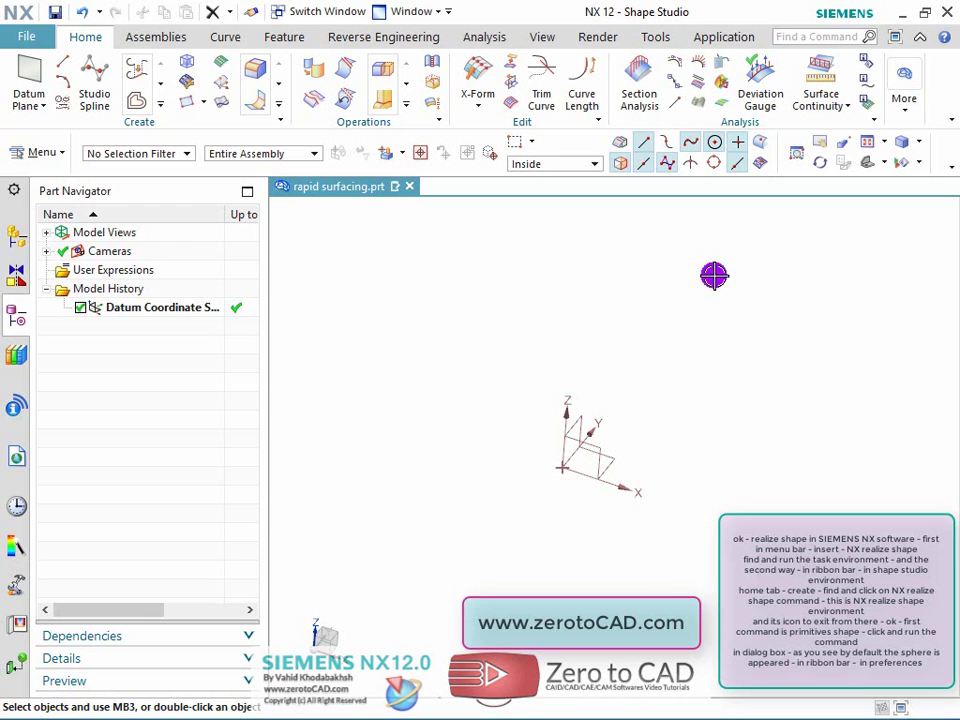
# Step: Start the NX Realize Shape task and try the First and Second subdivision levels on the 85 mm primitive sphere
pyautogui.click(41, 153)
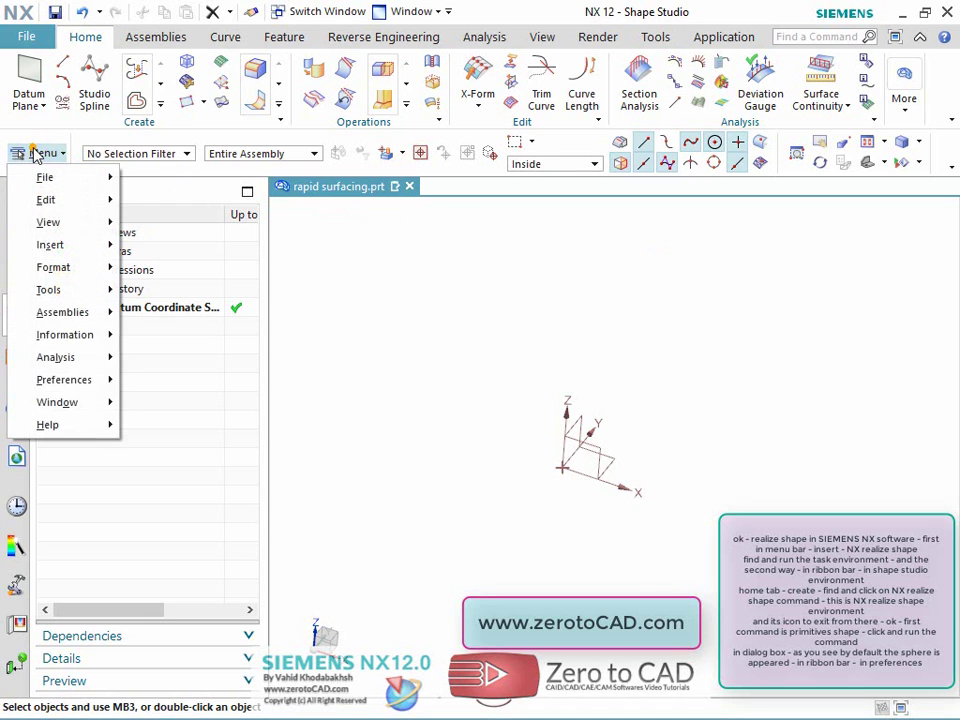
pyautogui.moveTo(22, 244)
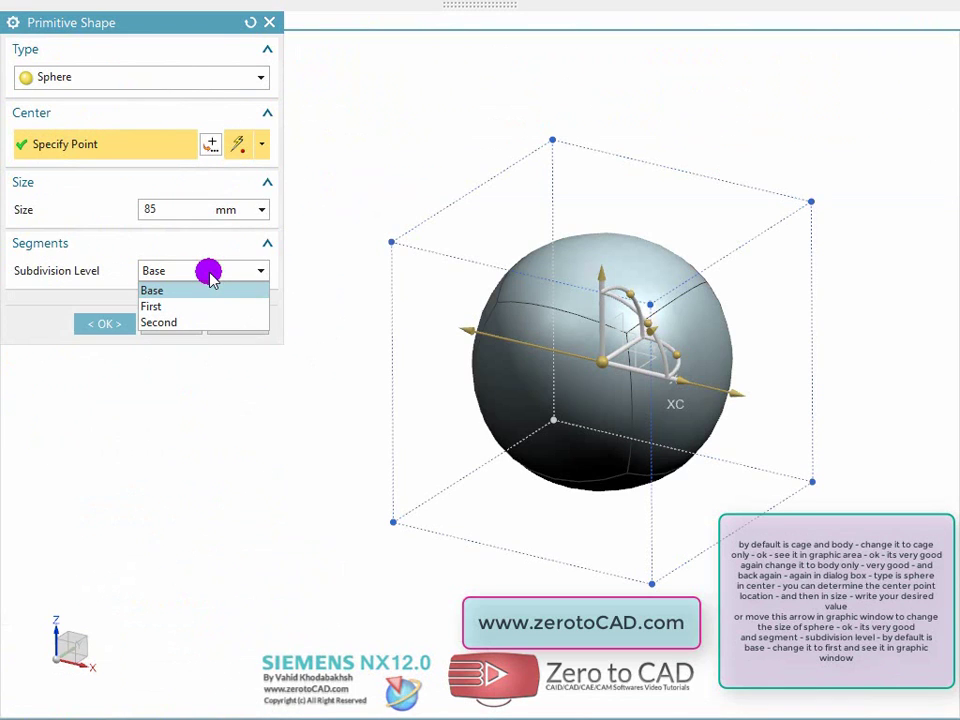
pyautogui.click(152, 306)
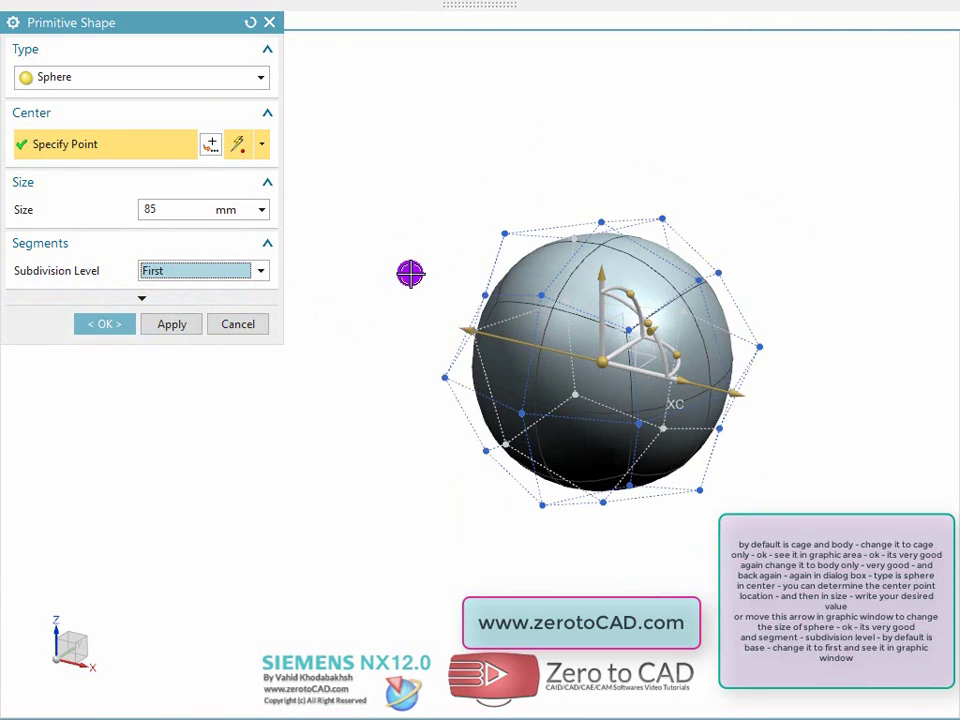
pyautogui.moveTo(411, 272)
pyautogui.mouseDown(button='middle')
pyautogui.moveTo(411, 254)
pyautogui.moveTo(411, 275)
pyautogui.mouseUp(button='middle')
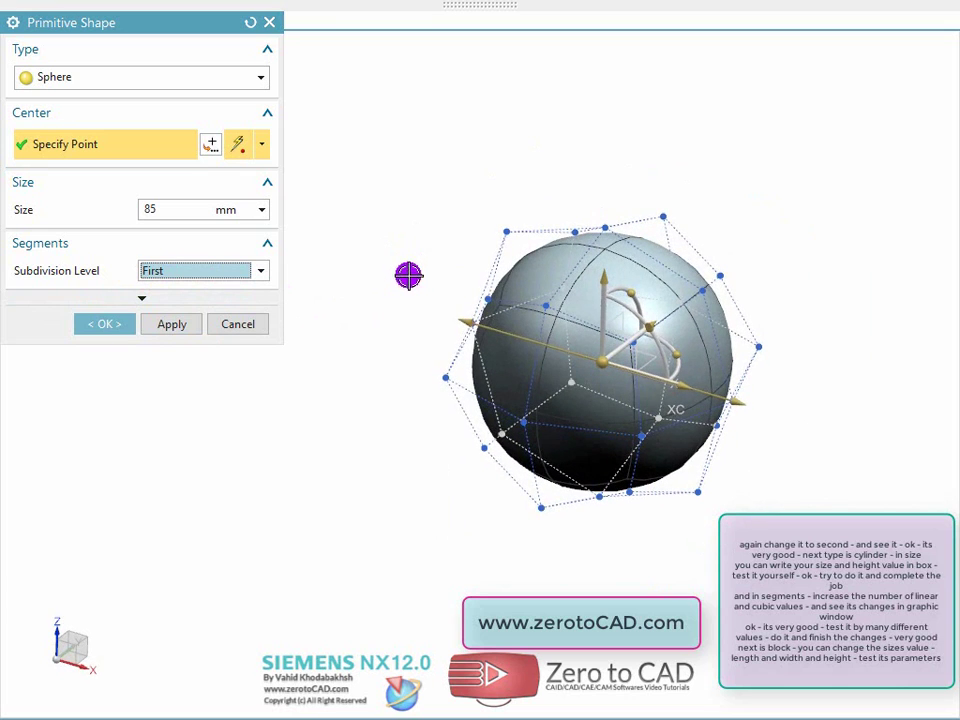
pyautogui.click(188, 270)
pyautogui.click(165, 320)
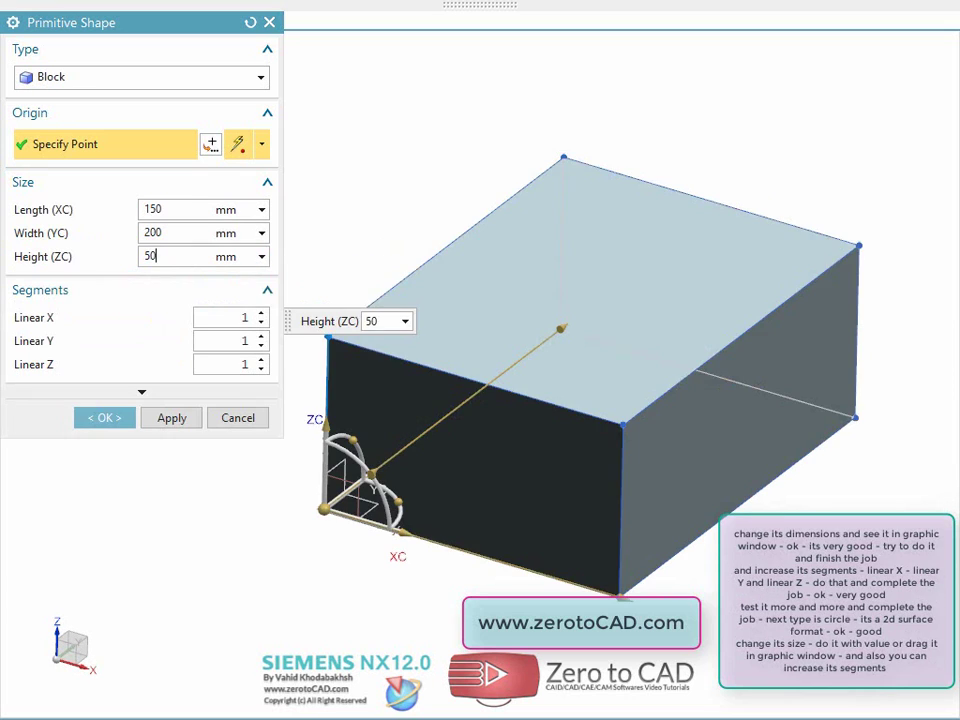
# Step: Set the primitive block's height to 100 mm
pyautogui.doubleClick(147, 252)
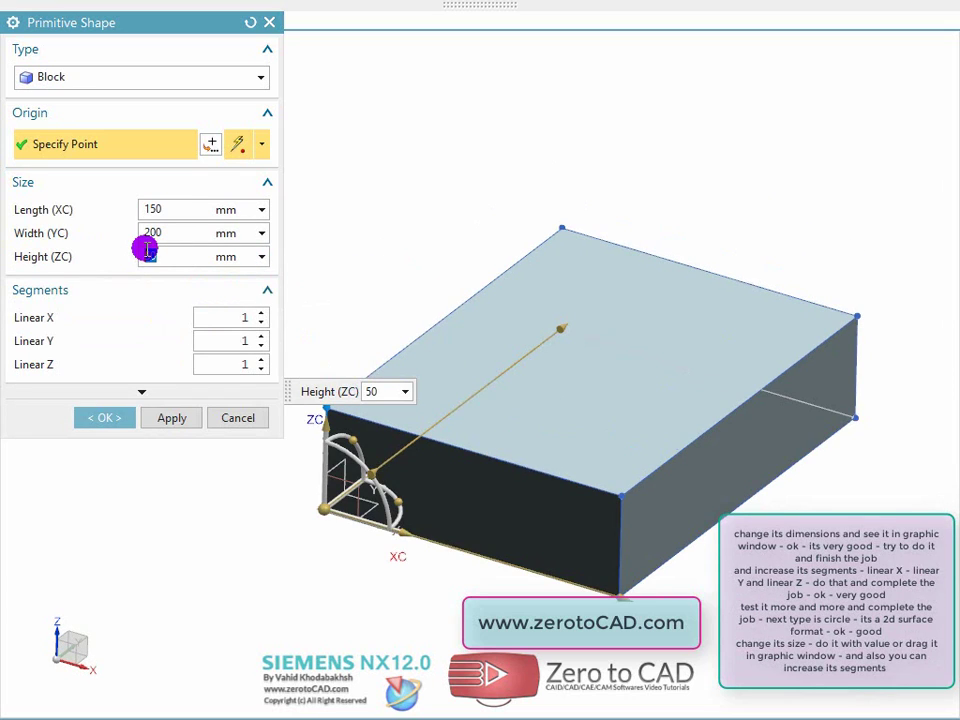
pyautogui.write('100')
pyautogui.click(266, 244)
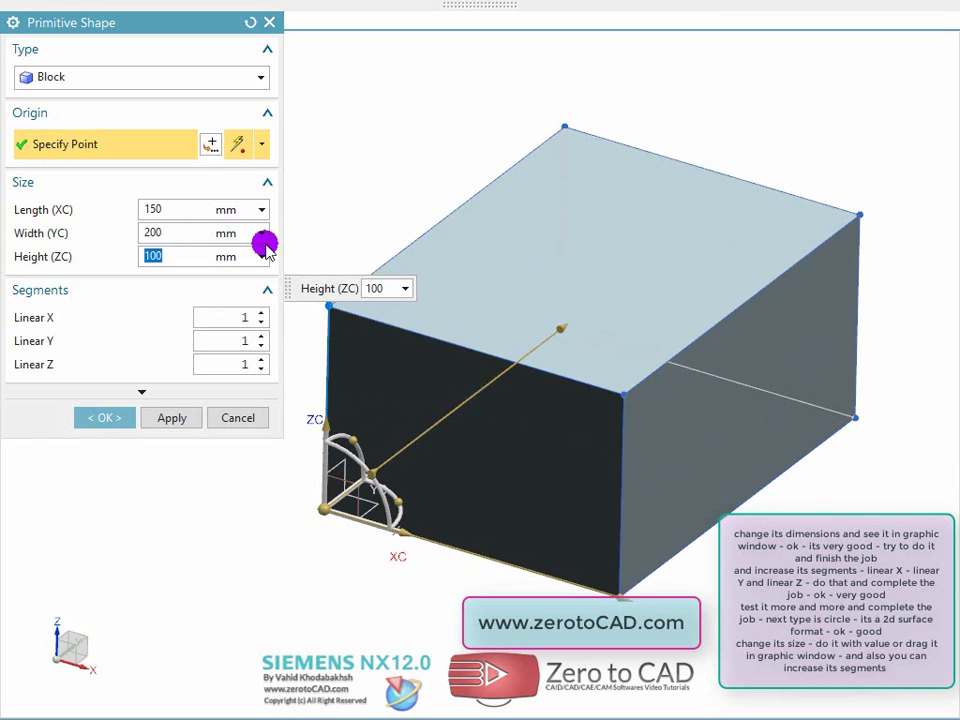
# Step: Set the block's Linear X segments to 5 and increase the number of Linear Y segments
pyautogui.click(261, 313)
pyautogui.click(261, 313)
pyautogui.click(261, 313)
pyautogui.click(261, 313)
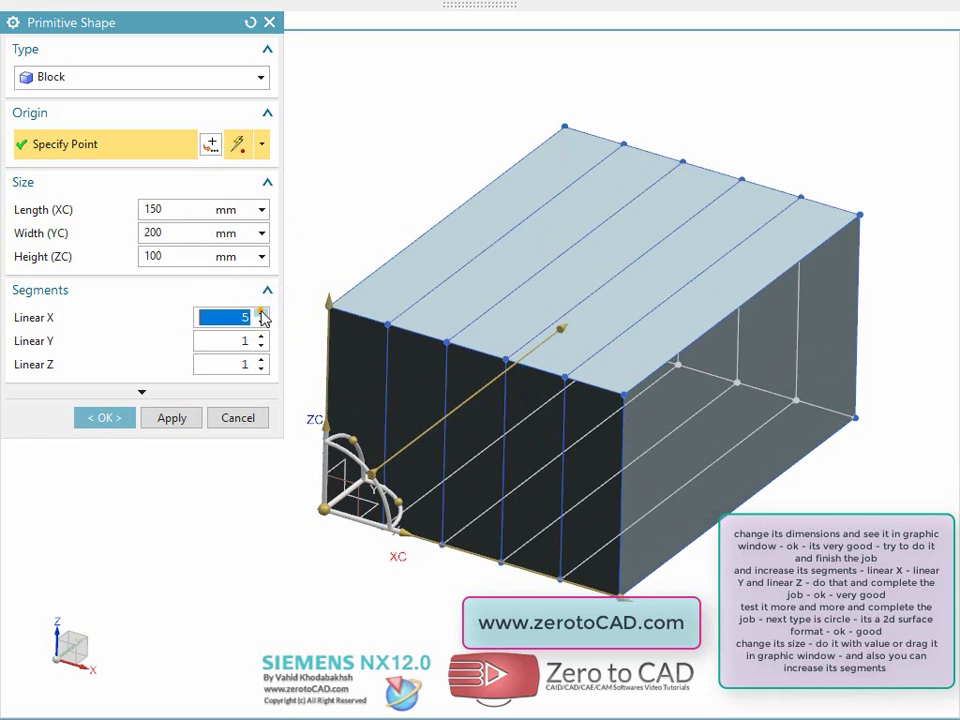
pyautogui.click(261, 336)
pyautogui.click(261, 336)
pyautogui.click(261, 336)
pyautogui.click(261, 336)
pyautogui.click(261, 336)
pyautogui.click(261, 336)
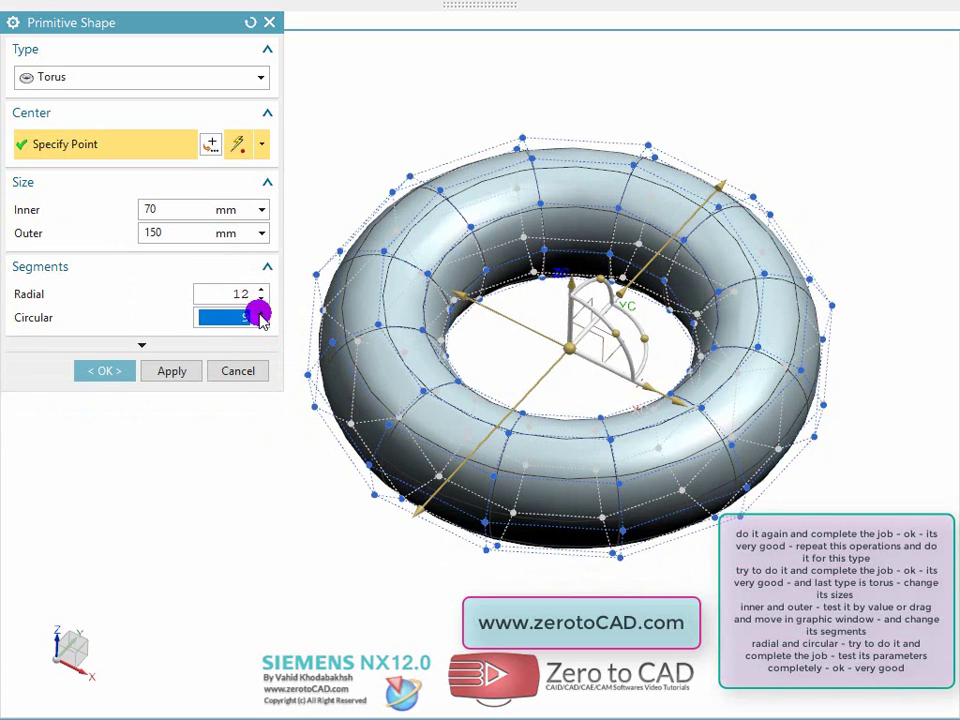
# Step: Set the number of circular segments of the primitive torus to 11
pyautogui.click(260, 320)
pyautogui.click(260, 320)
pyautogui.scroll(-3, 432, 262)
pyautogui.scroll(3, 430, 254)
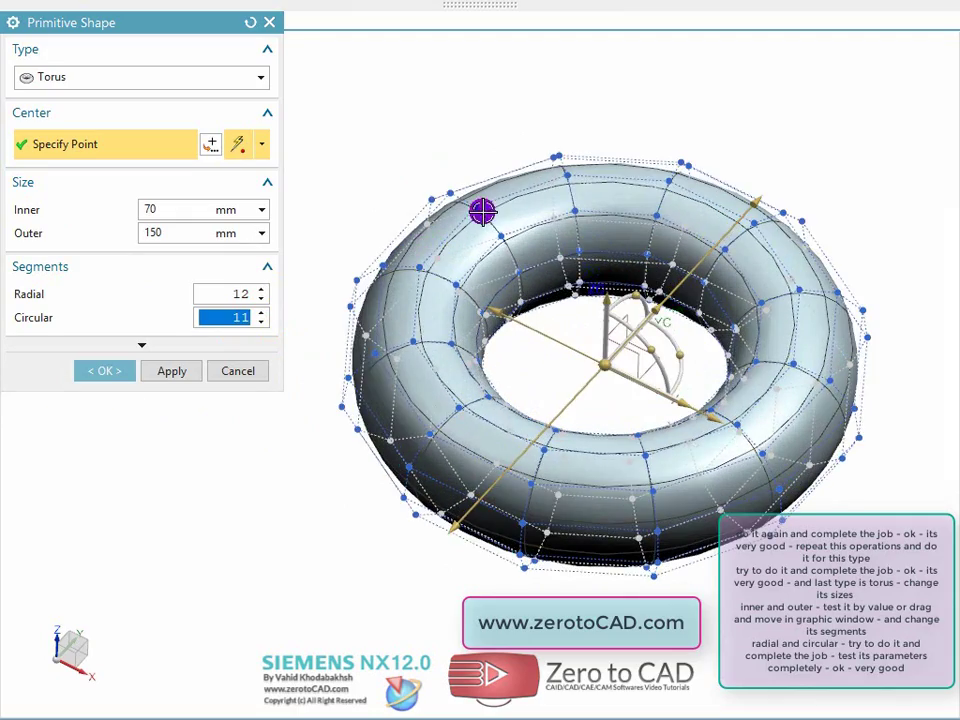
pyautogui.moveTo(484, 210)
pyautogui.mouseDown(button='middle')
pyautogui.moveTo(478, 90)
pyautogui.moveTo(470, 199)
pyautogui.mouseUp(button='middle')
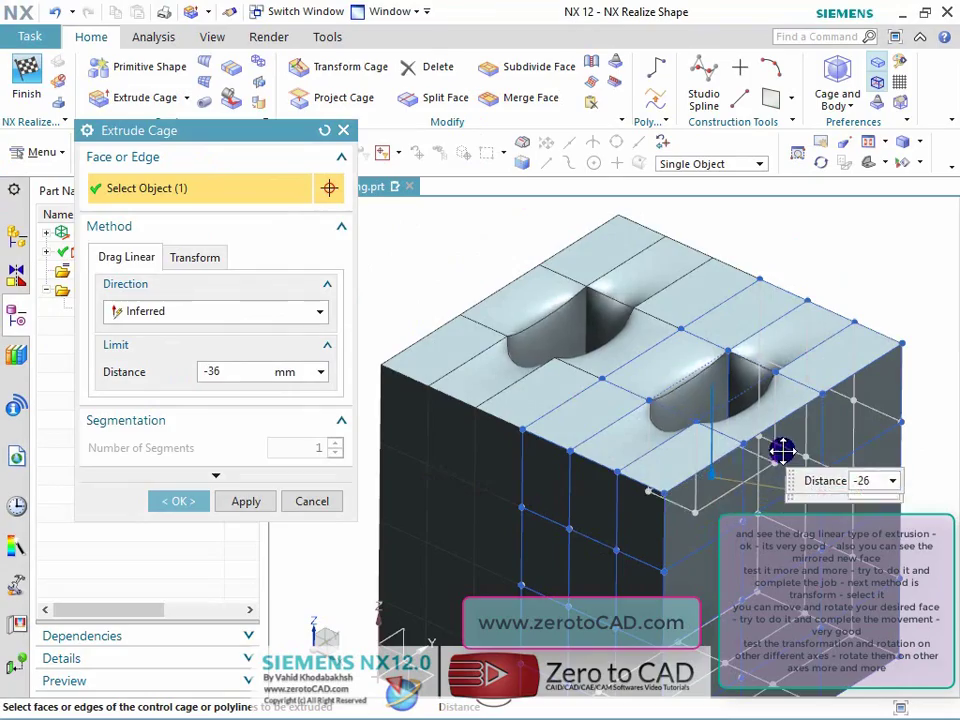
# Step: Extrude a top face of the block's control cage by dragging it linearly and with the Transform method
pyautogui.moveTo(784, 450); pyautogui.dragTo(800, 316)
pyautogui.scroll(2, 681, 251)
pyautogui.moveTo(731, 367); pyautogui.dragTo(731, 394)
pyautogui.click(196, 257)
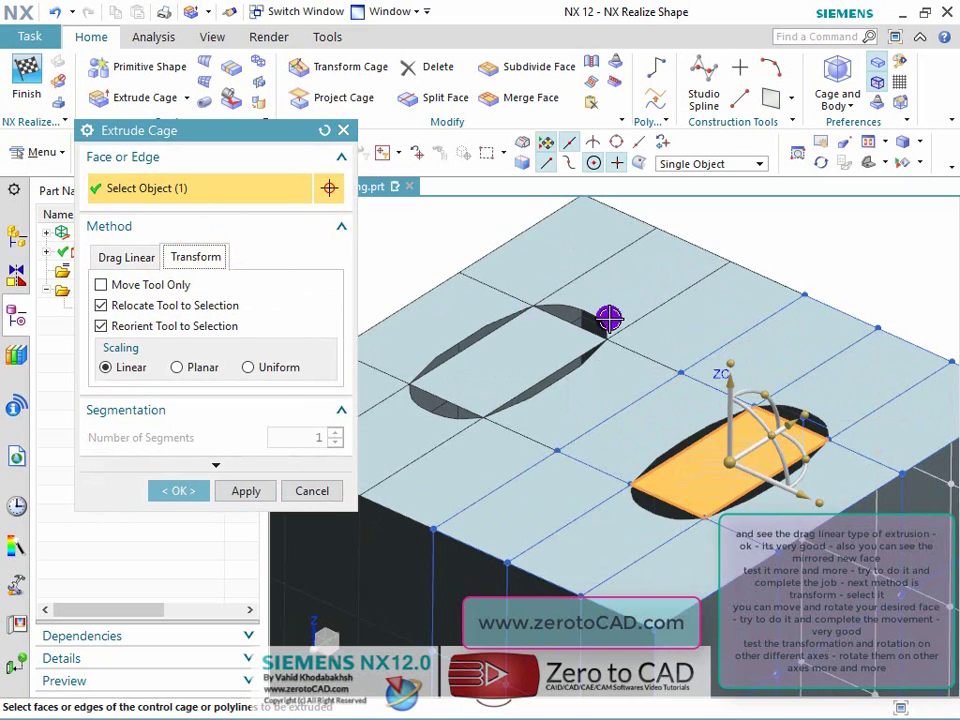
pyautogui.moveTo(731, 381); pyautogui.dragTo(775, 462)
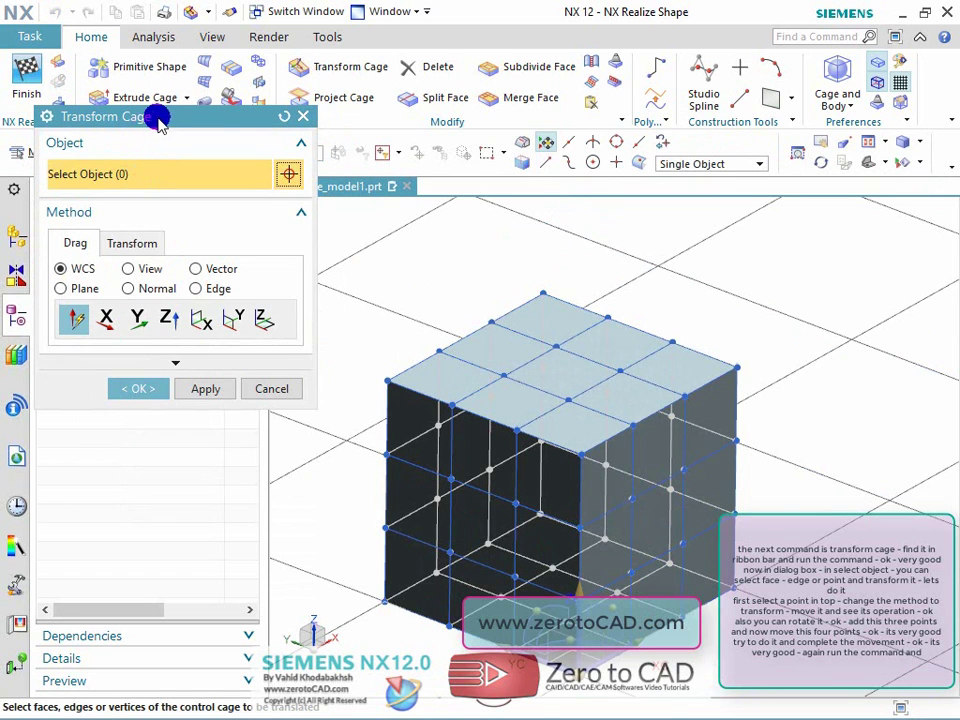
# Step: Pull an inner vertex of the cube's top cage upward into a peak using Transform Cage with the Transform method
pyautogui.moveTo(161, 118); pyautogui.dragTo(186, 116)
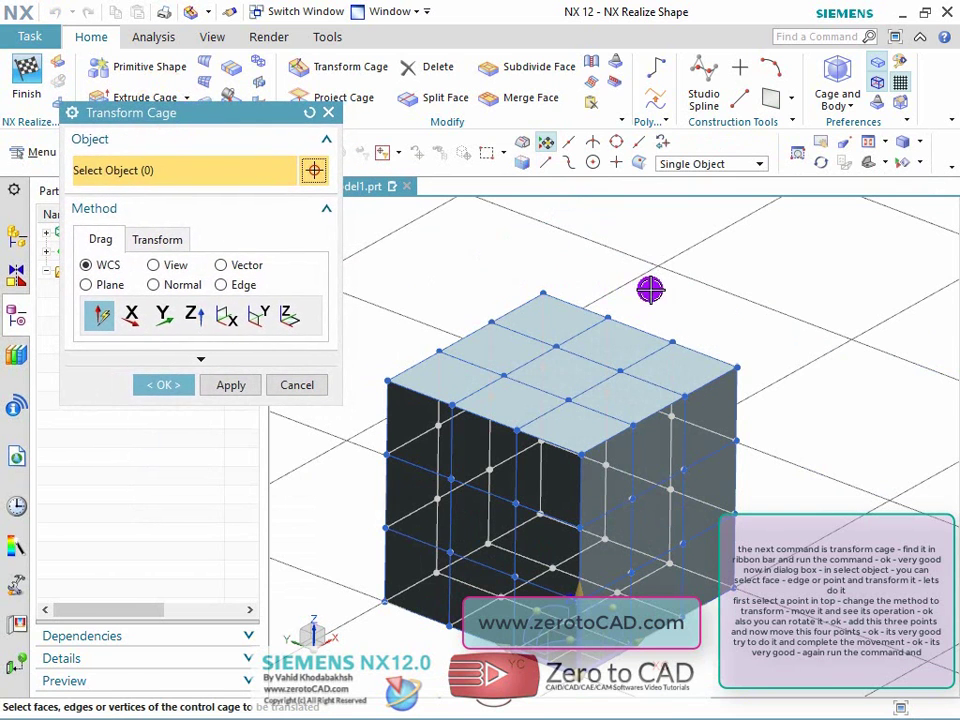
pyautogui.scroll(-1, 644, 308)
pyautogui.scroll(1, 486, 492)
pyautogui.scroll(1, 505, 368)
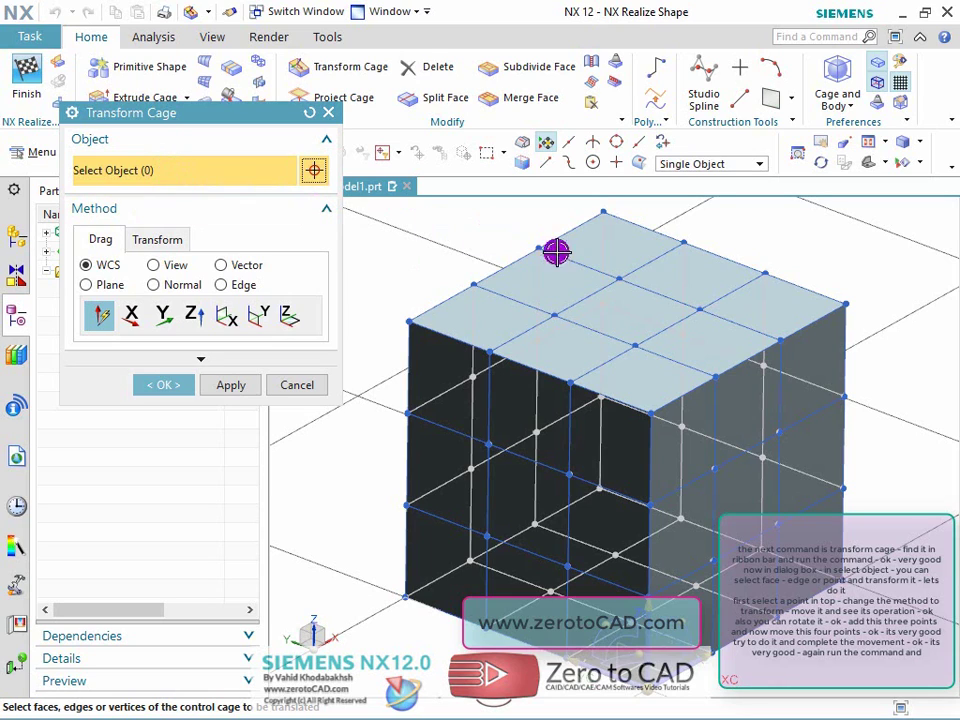
pyautogui.click(619, 279)
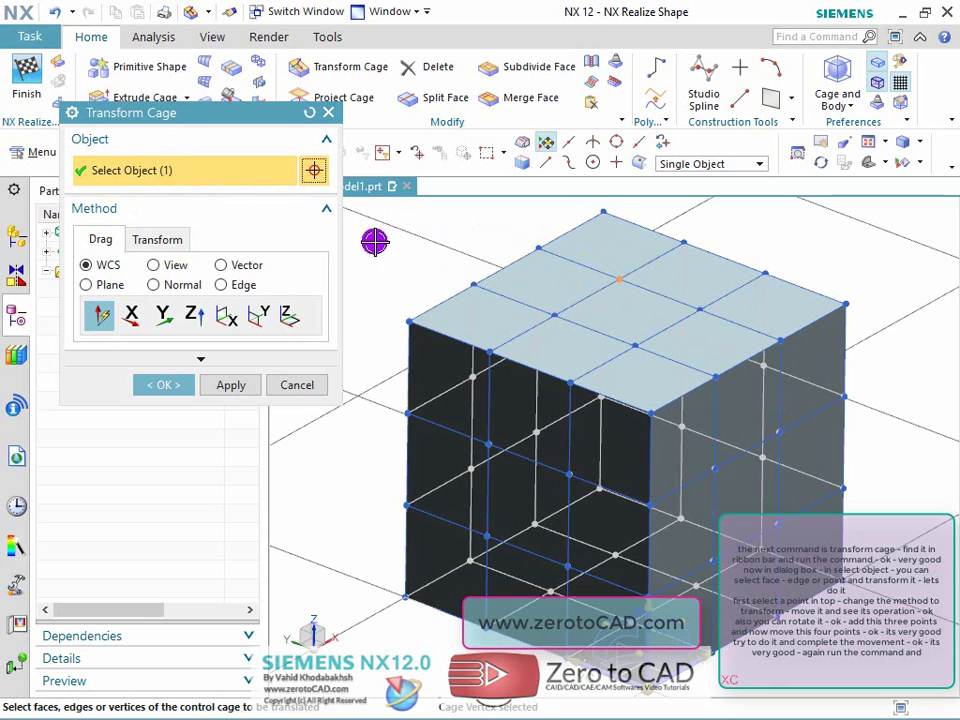
pyautogui.click(160, 242)
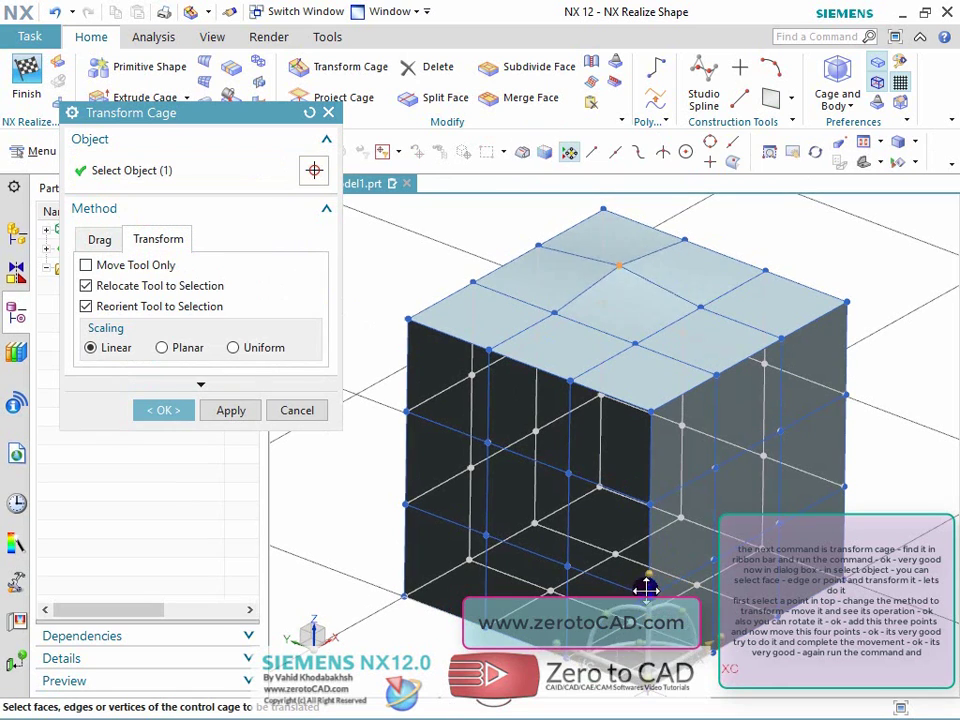
pyautogui.moveTo(643, 583); pyautogui.dragTo(686, 579)
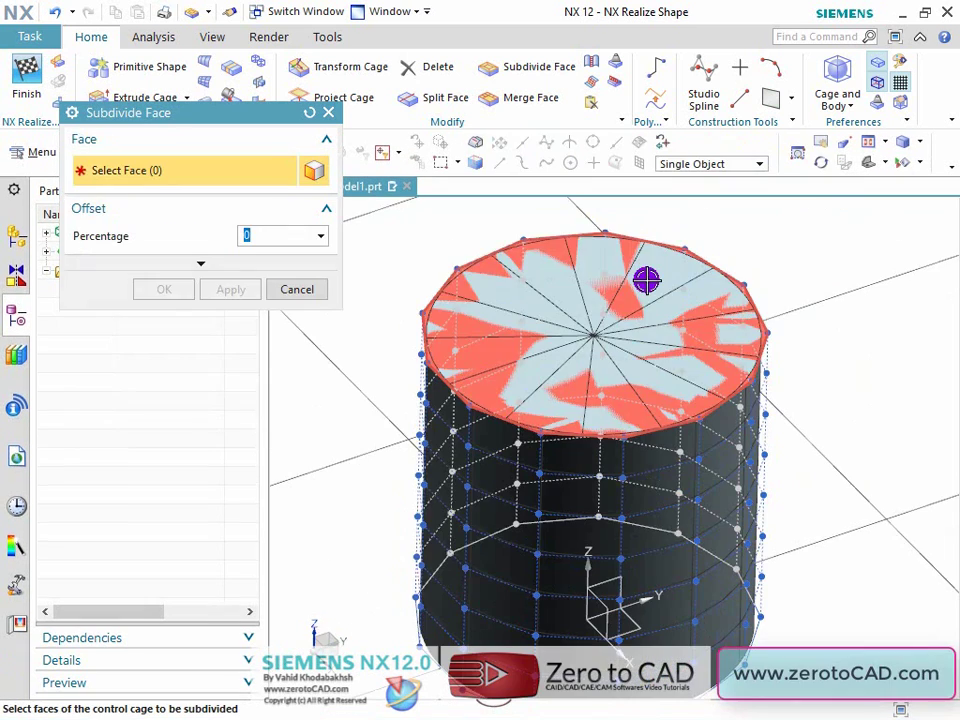
# Step: Subdivide the cylinder's top cage face with an offset of 10 percent
pyautogui.click(657, 278)
pyautogui.moveTo(456, 371)
pyautogui.mouseDown()
pyautogui.moveTo(484, 364)
pyautogui.moveTo(465, 377)
pyautogui.mouseUp()
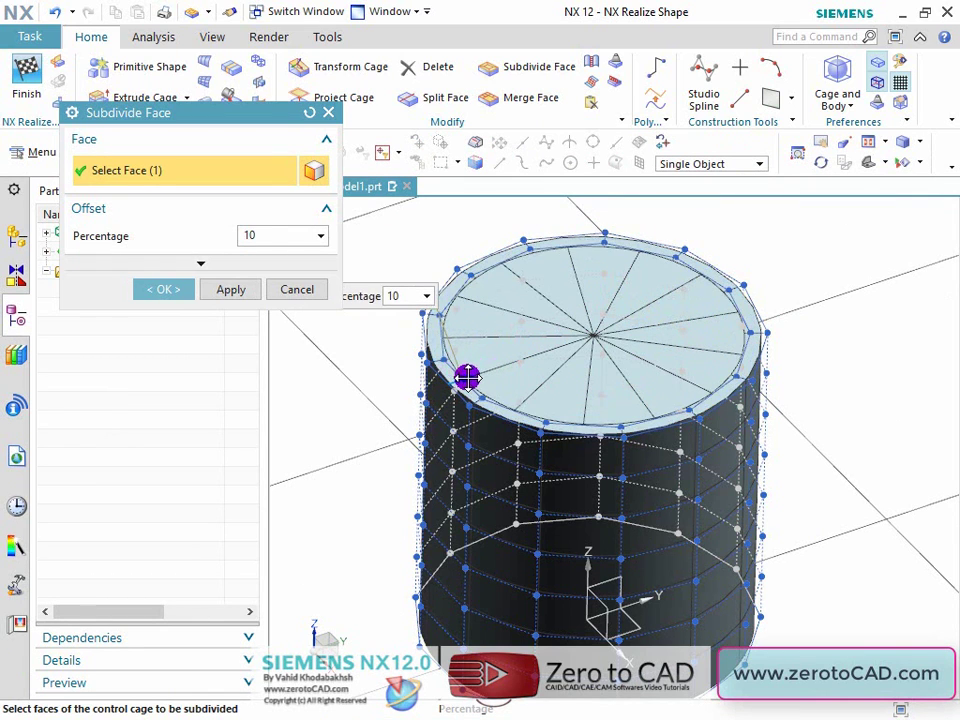
pyautogui.click(222, 288)
pyautogui.click(297, 289)
# Step: Extrude the cylinder's inner top cage face downward to hollow out the mug
pyautogui.click(130, 95)
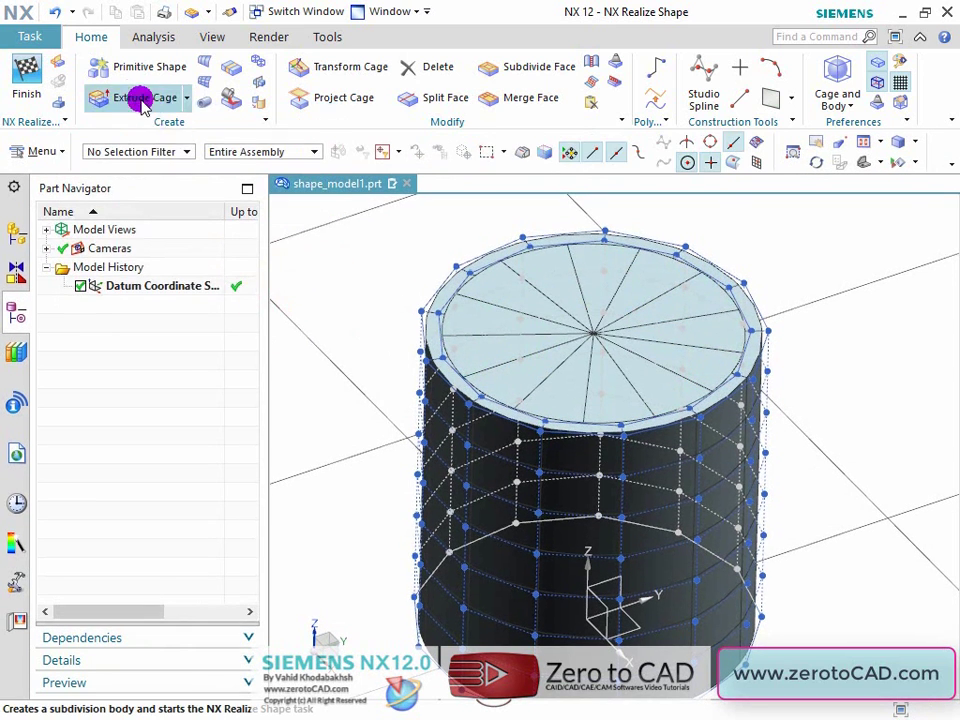
pyautogui.click(565, 297)
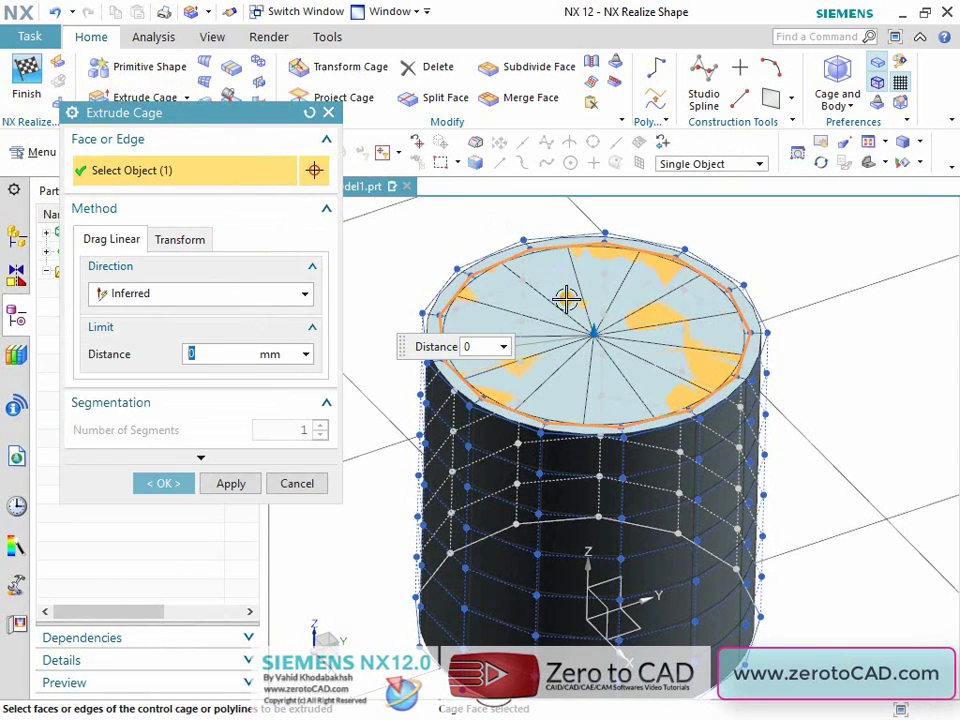
pyautogui.moveTo(604, 322); pyautogui.dragTo(616, 479)
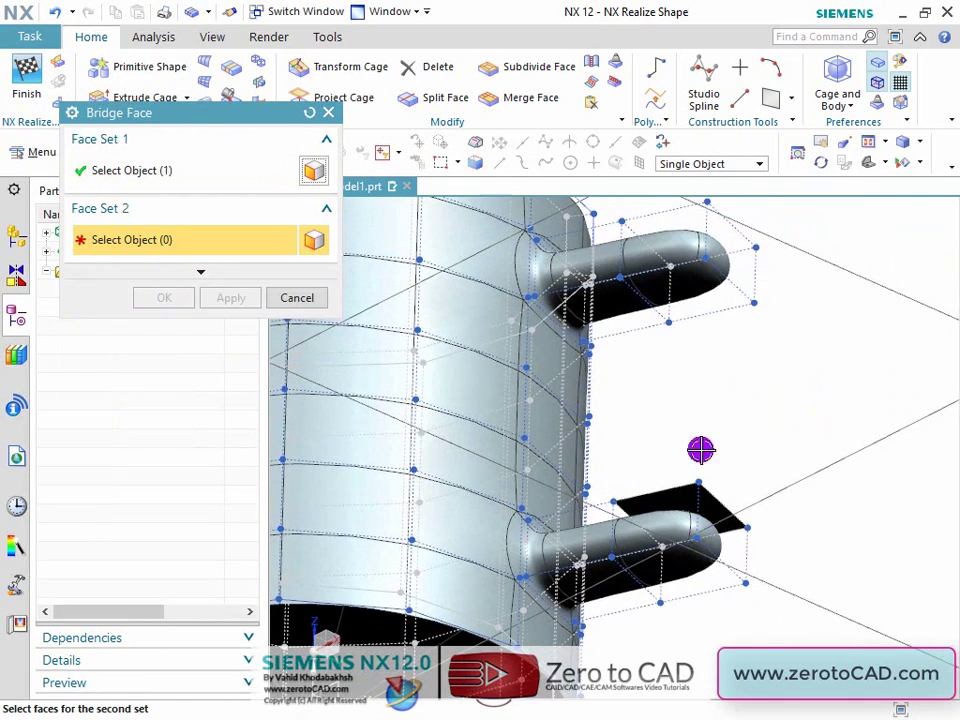
# Step: Bridge the facing cage faces of the two protruding arms to form the mug's handle
pyautogui.click(682, 297)
pyautogui.click(212, 297)
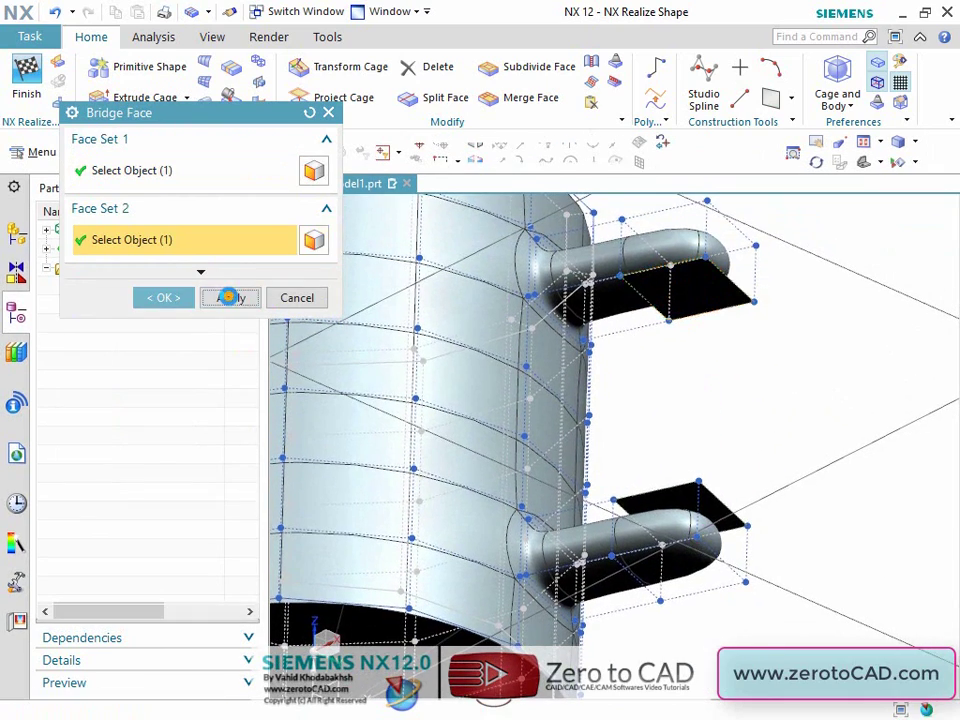
pyautogui.click(283, 301)
pyautogui.scroll(-4, 564, 375)
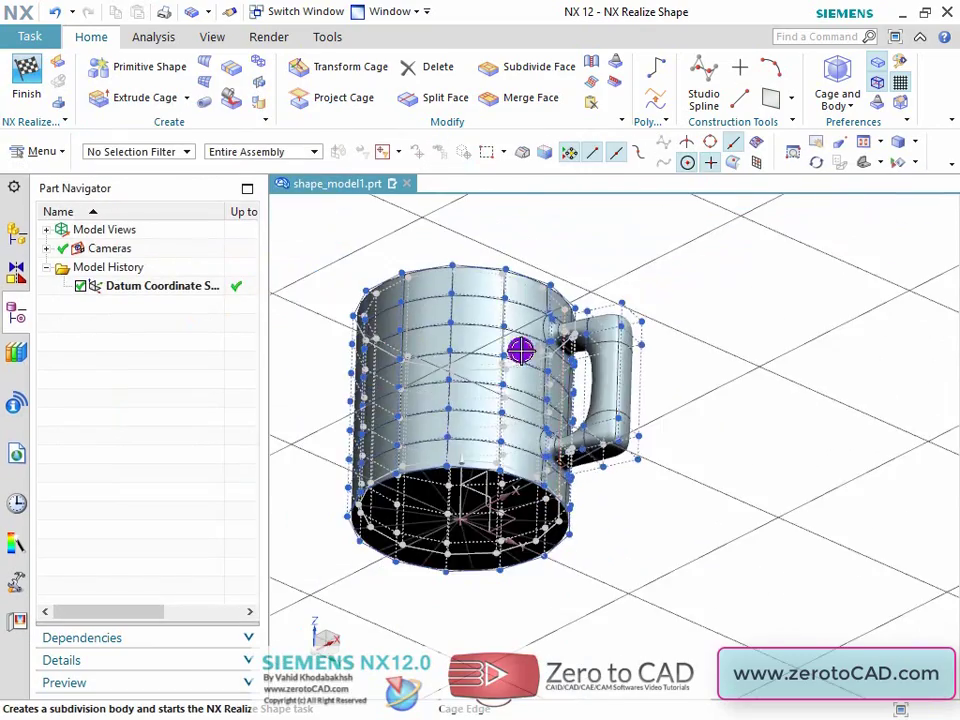
pyautogui.moveTo(506, 339); pyautogui.dragTo(510, 397, button='middle')
pyautogui.scroll(3, 332, 339)
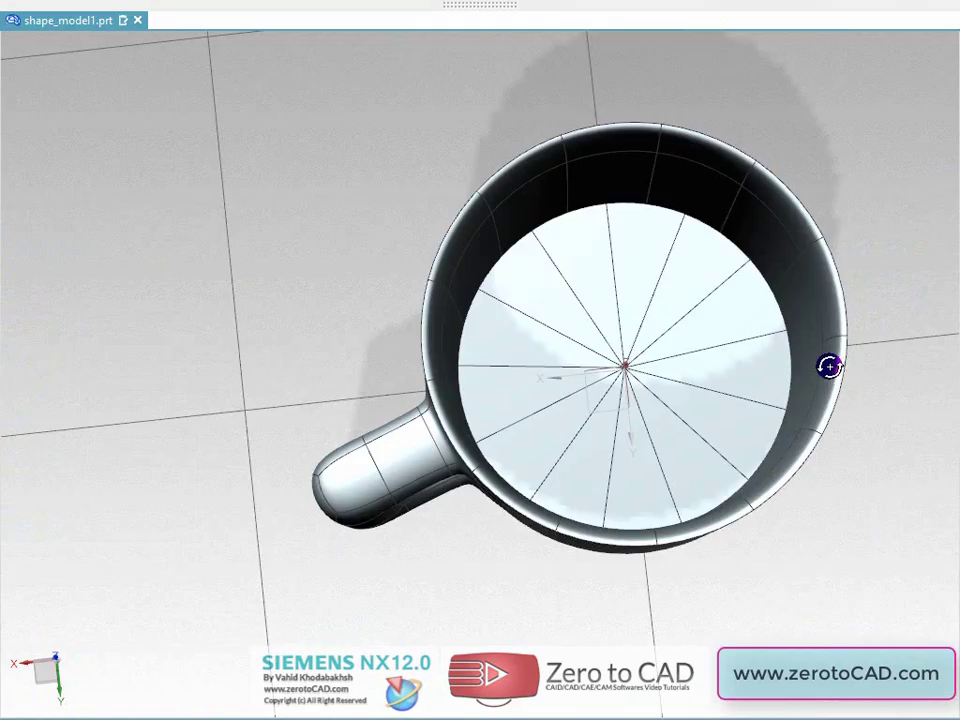
pyautogui.moveTo(829, 366); pyautogui.dragTo(561, 257, button='middle')
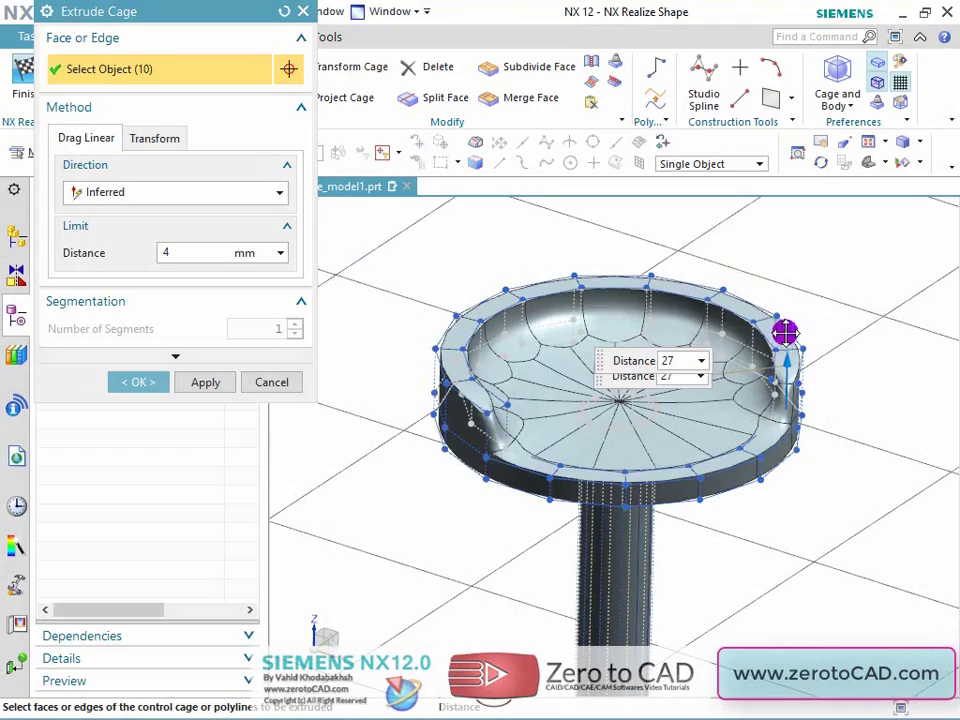
pyautogui.moveTo(784, 332); pyautogui.dragTo(793, 272)
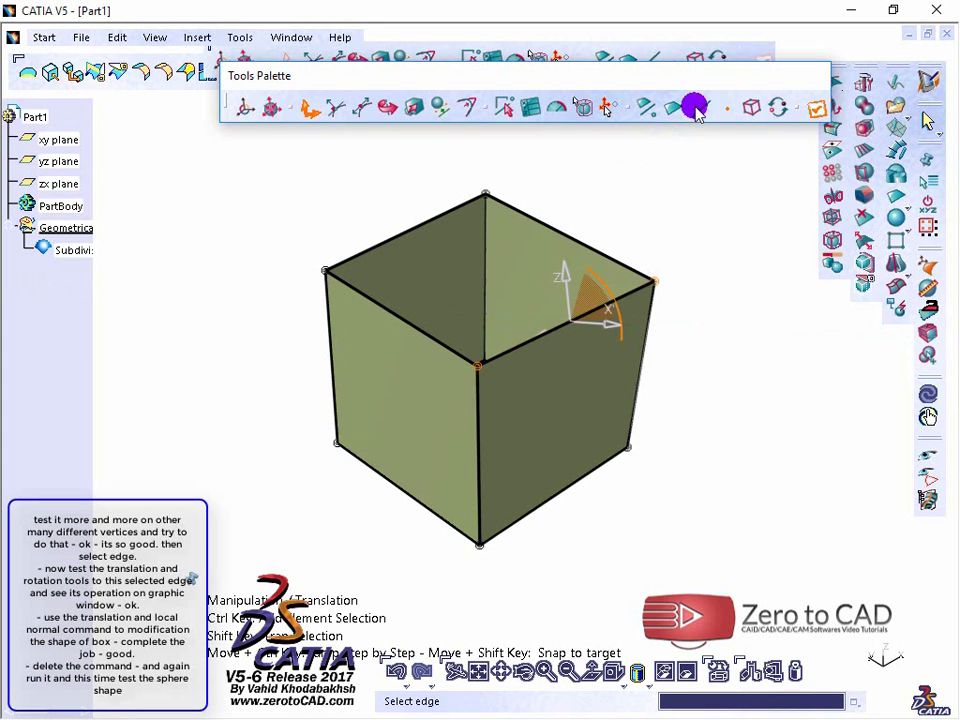
# Step: In CATIA V5, select two opposite top edges of the open box and translate them along their local normals
pyautogui.click(573, 228)
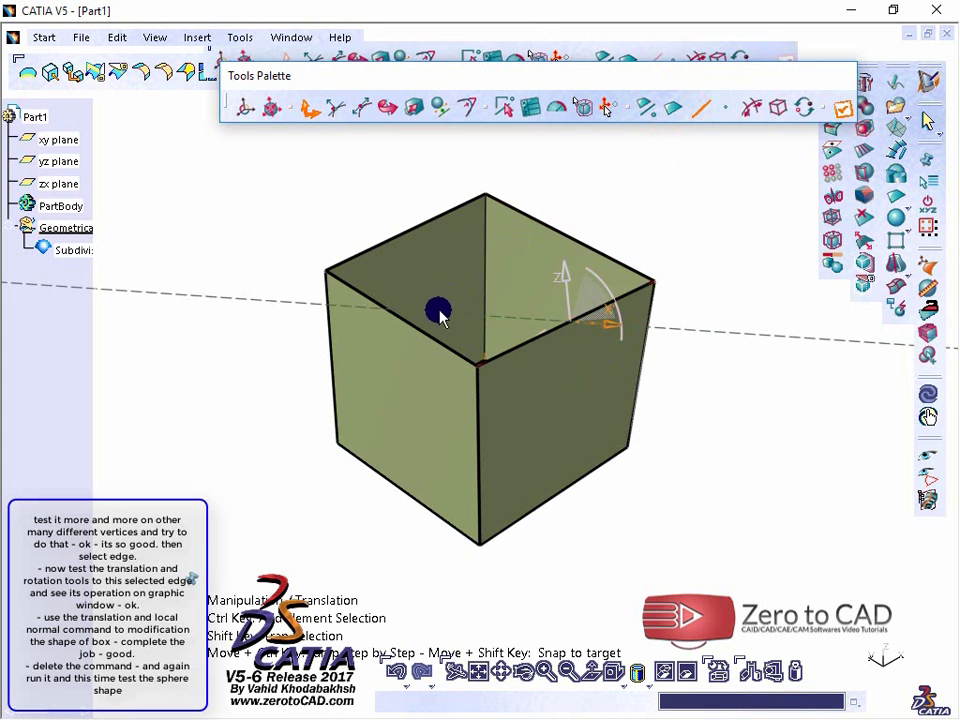
pyautogui.click(422, 331)
pyautogui.keyDown('ctrl'); pyautogui.click(591, 243); pyautogui.keyUp('ctrl')
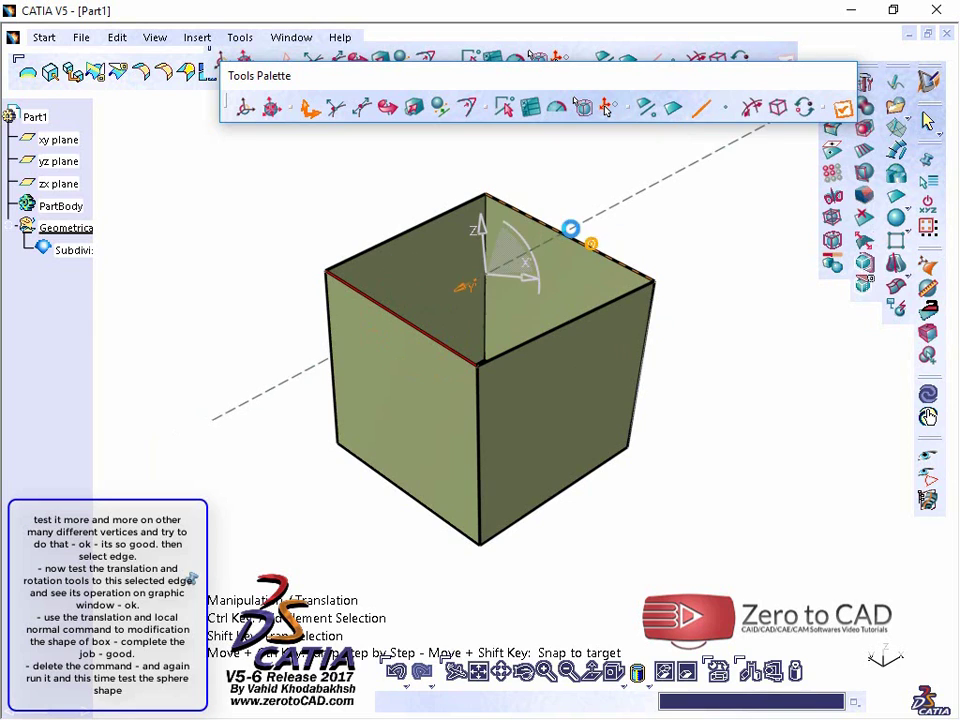
pyautogui.click(338, 109)
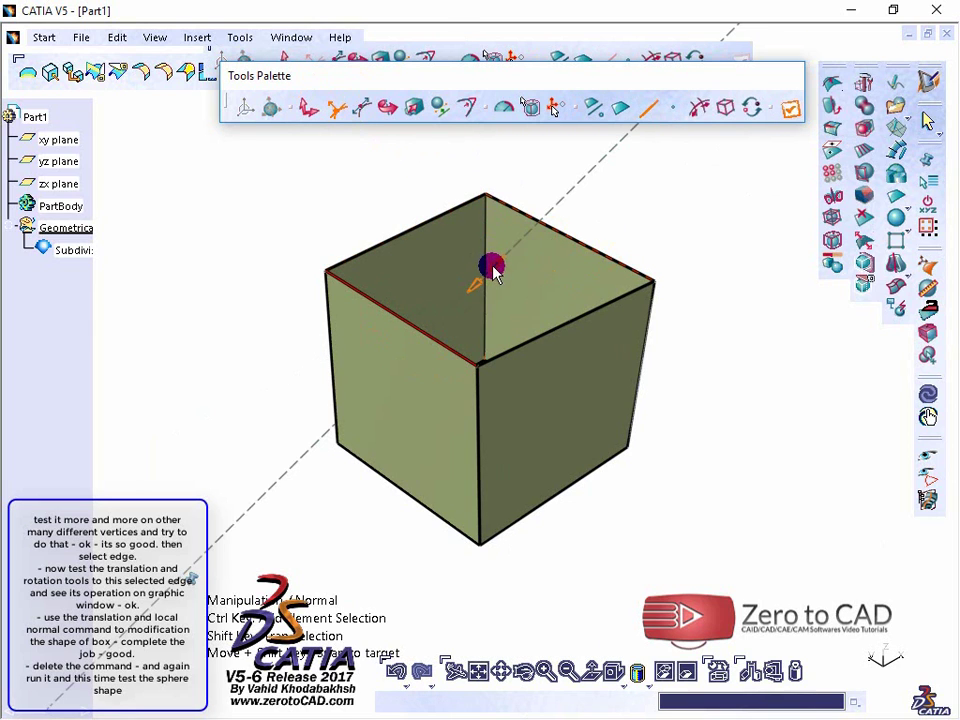
pyautogui.moveTo(493, 264); pyautogui.dragTo(527, 279)
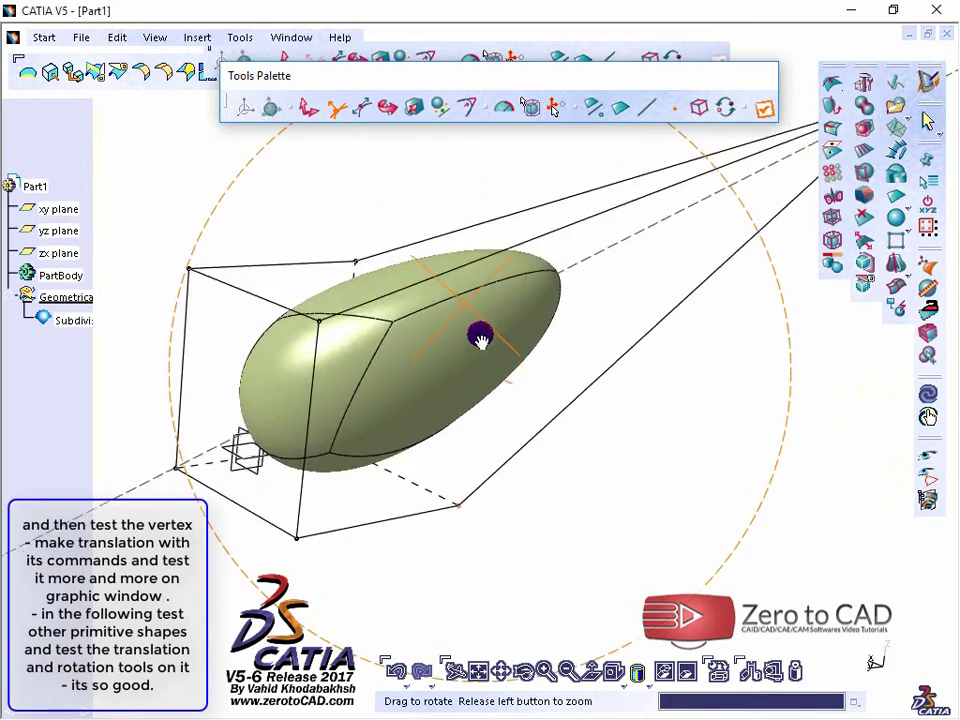
# Step: Pull another corner vertex of the stretched sphere's cage outward along its local normal
pyautogui.moveTo(480, 336); pyautogui.dragTo(471, 446, button='middle')
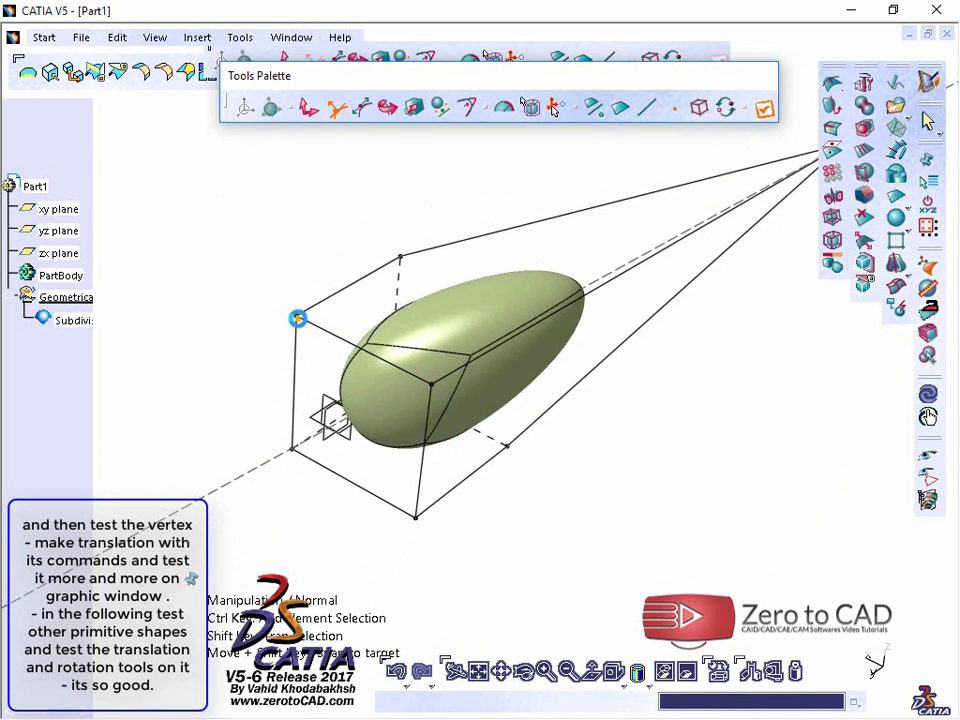
pyautogui.click(297, 319)
pyautogui.moveTo(279, 307); pyautogui.dragTo(204, 198)
# Step: Add vertices to the Revolve profile above the stem, flaring outward and upward to form a goblet bowl
pyautogui.moveTo(632, 461); pyautogui.dragTo(574, 383, button='middle')
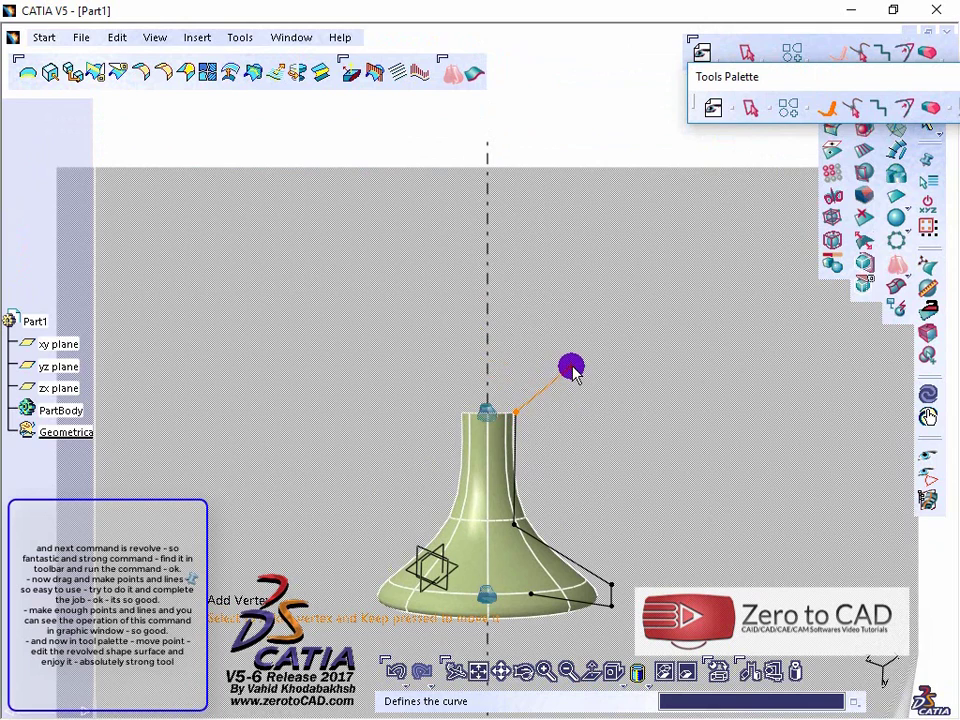
pyautogui.moveTo(572, 372); pyautogui.dragTo(582, 364)
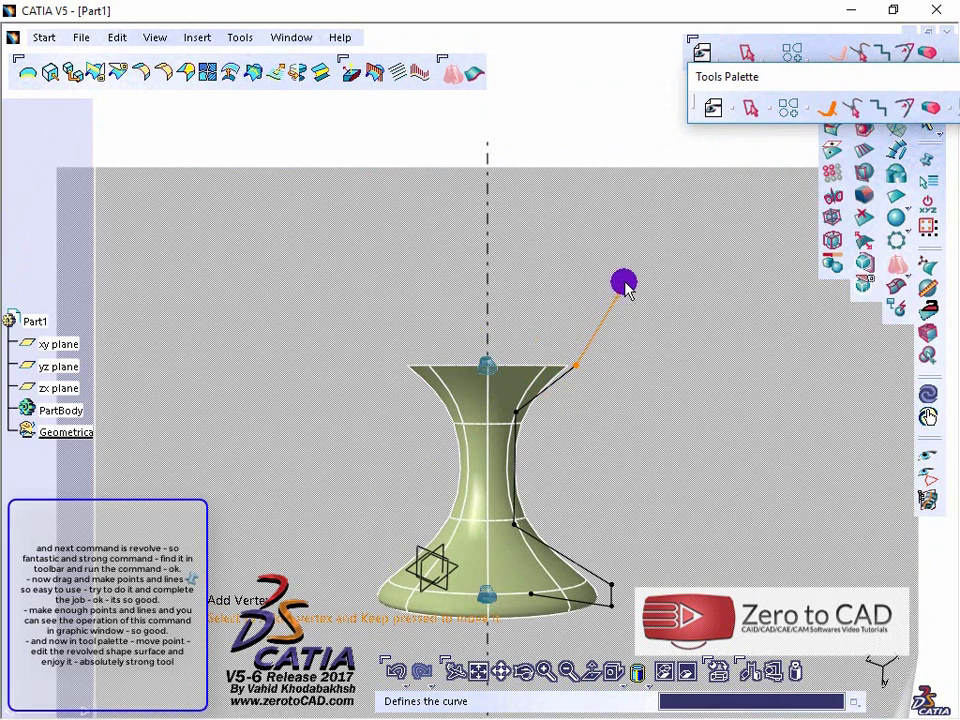
pyautogui.moveTo(613, 305); pyautogui.dragTo(650, 107)
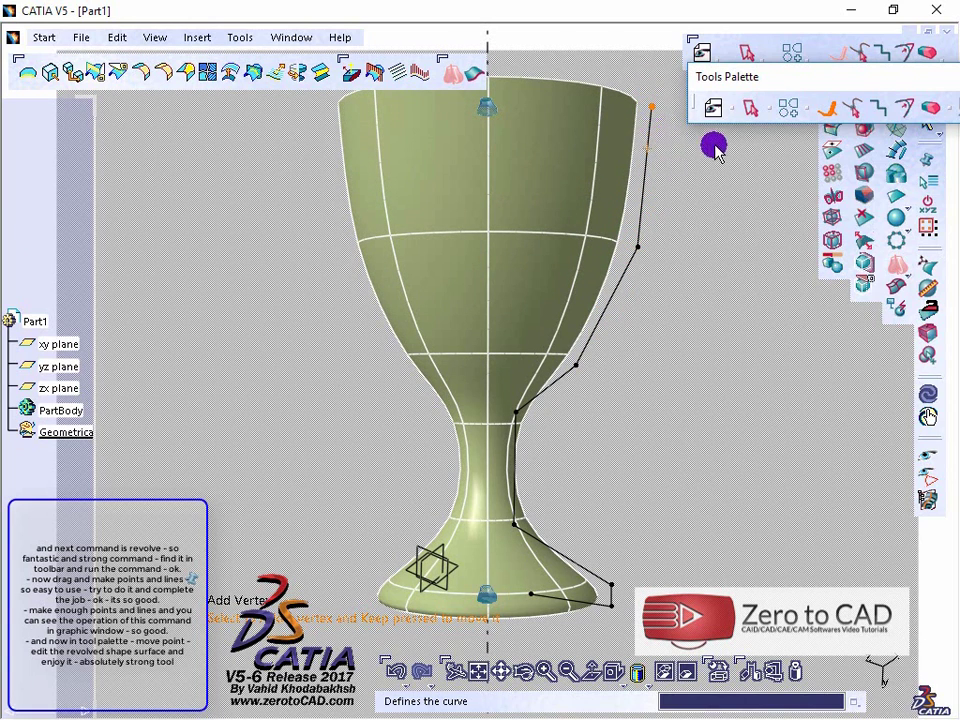
# Step: Move the revolve profile's base and lower stem vertices to flatten the goblet's foot and narrow its stem
pyautogui.moveTo(775, 80); pyautogui.dragTo(712, 80)
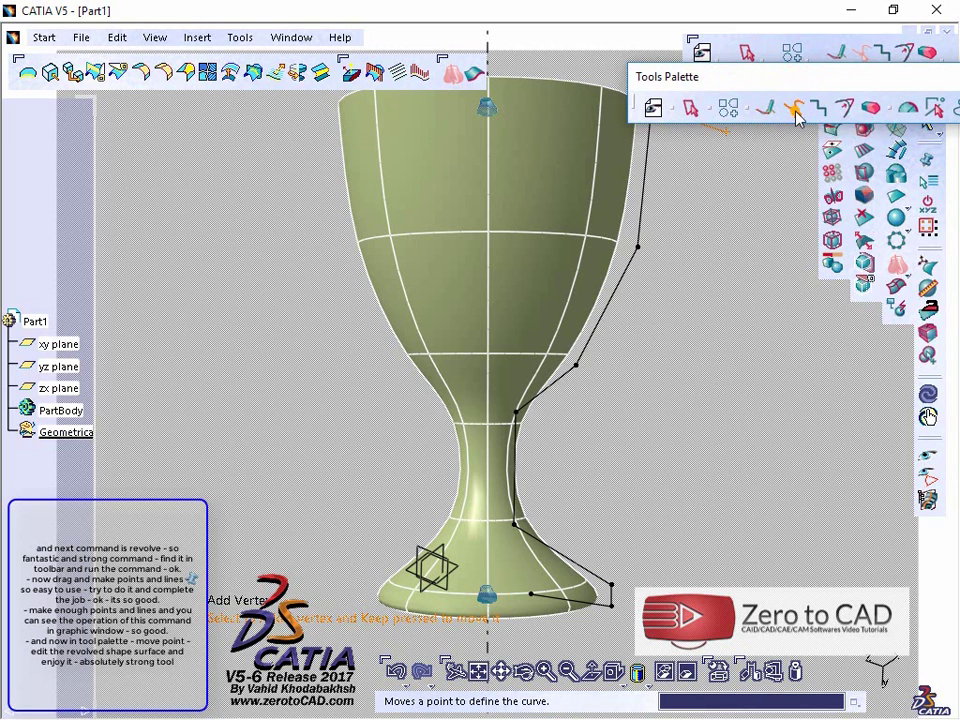
pyautogui.click(797, 115)
pyautogui.moveTo(567, 511); pyautogui.dragTo(557, 460, button='middle')
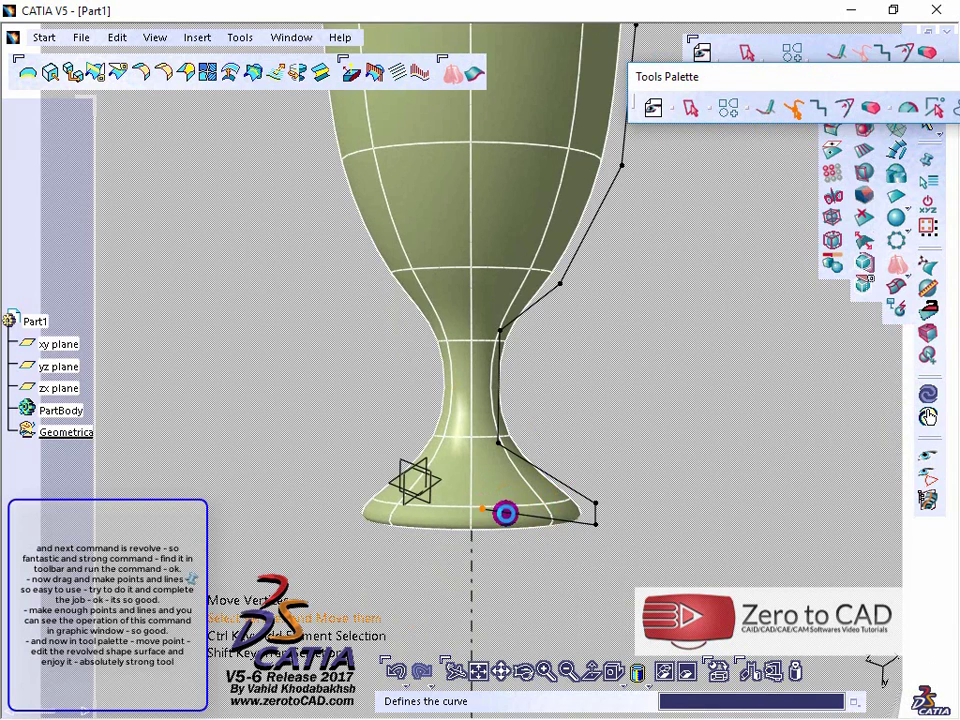
pyautogui.moveTo(595, 510); pyautogui.dragTo(594, 515)
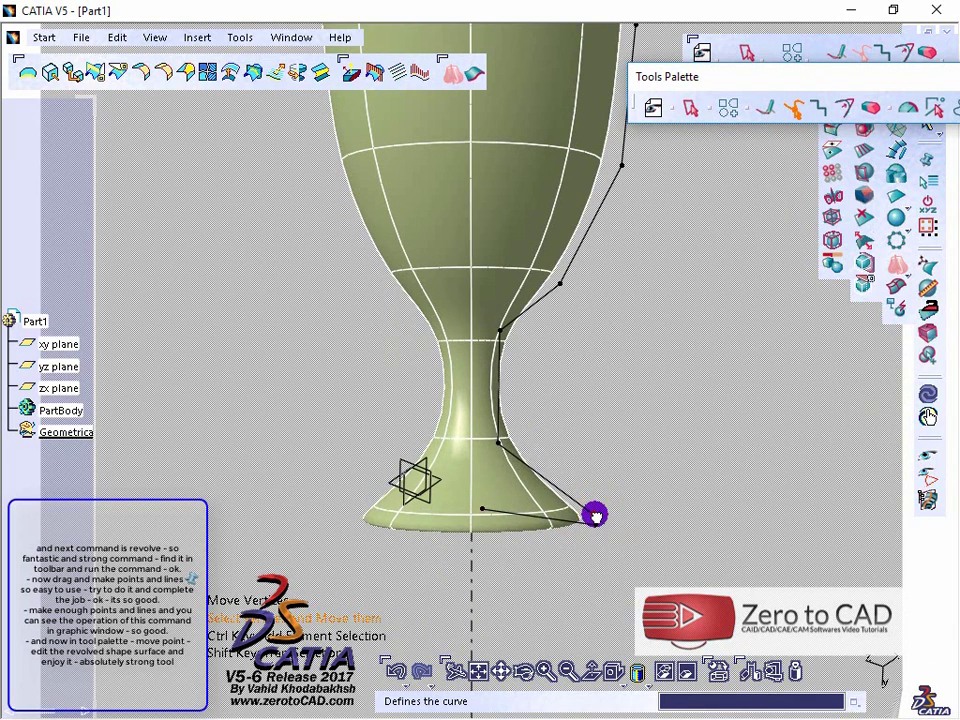
pyautogui.moveTo(497, 444); pyautogui.dragTo(483, 478)
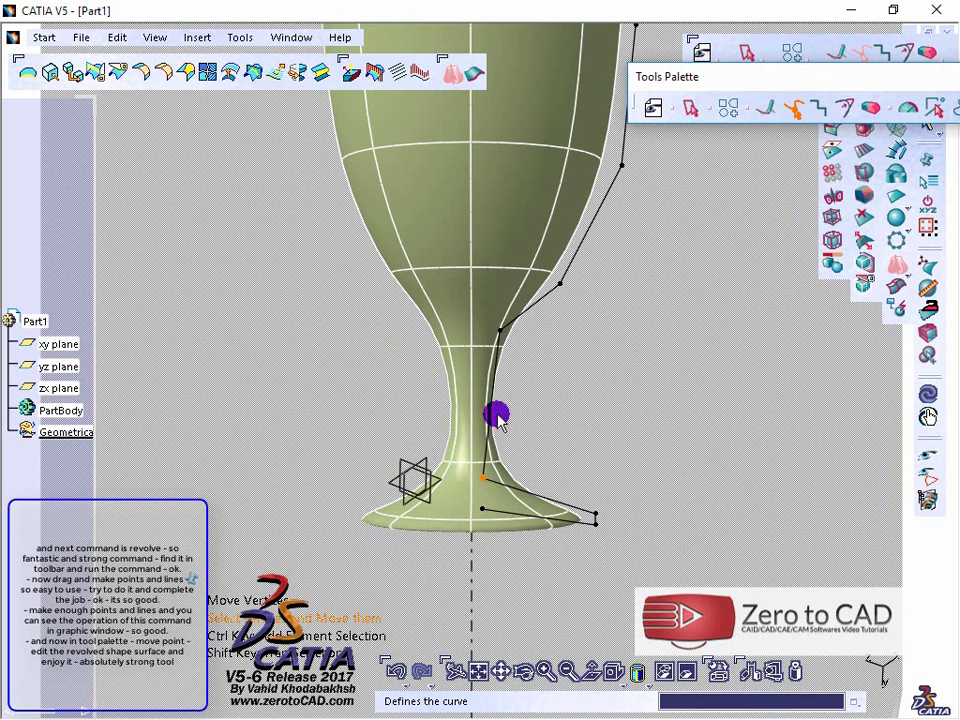
# Step: Move the revolve profile's rim and bowl vertices to widen and round the goblet's bowl above the stem
pyautogui.moveTo(504, 334); pyautogui.dragTo(488, 297)
pyautogui.moveTo(572, 377); pyautogui.dragTo(530, 514, button='middle')
pyautogui.moveTo(439, 377); pyautogui.dragTo(411, 439, button='middle')
pyautogui.moveTo(597, 131); pyautogui.dragTo(617, 137)
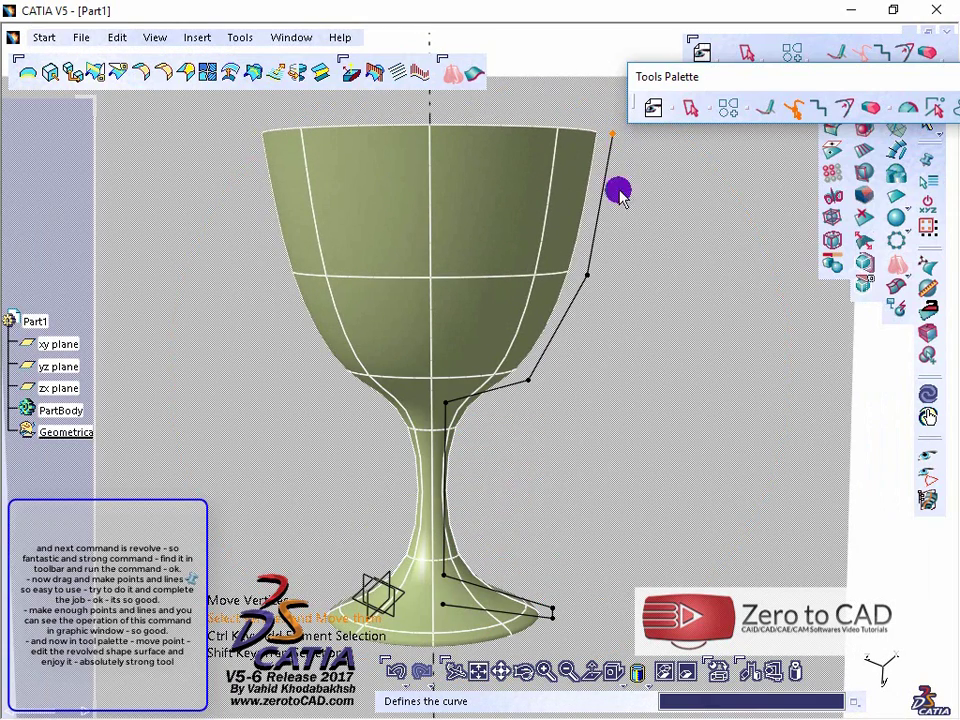
pyautogui.moveTo(591, 273); pyautogui.dragTo(609, 277)
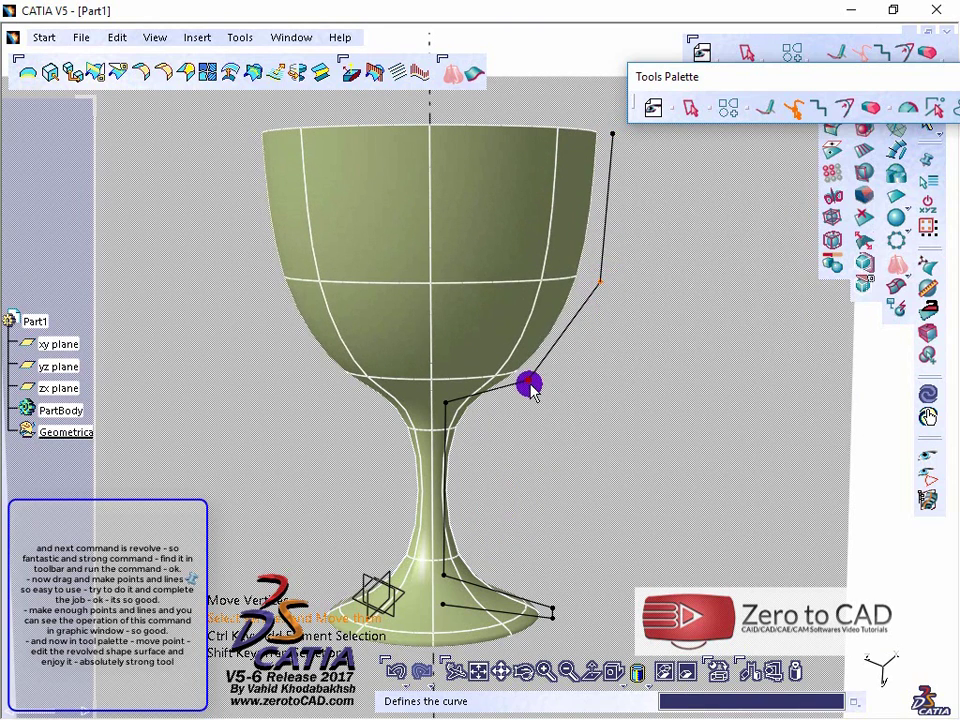
pyautogui.moveTo(528, 379)
pyautogui.mouseDown()
pyautogui.moveTo(542, 396)
pyautogui.moveTo(536, 388)
pyautogui.mouseUp()
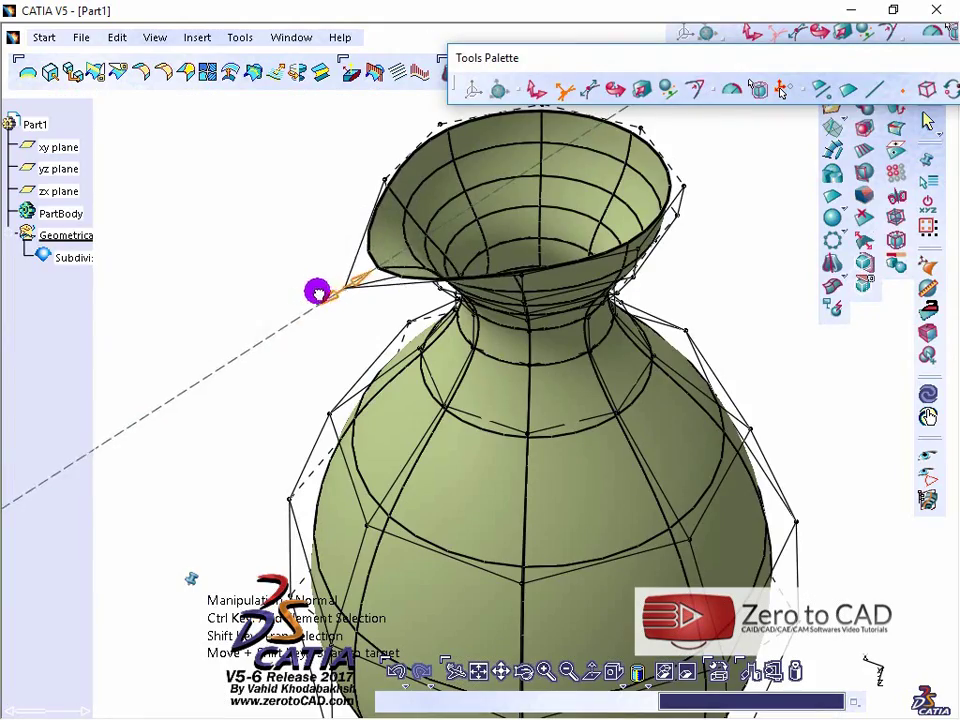
# Step: Translate the selected upper rim edges of the open primitive's cage to shape it into a seat-like shell
pyautogui.moveTo(318, 292)
pyautogui.mouseDown()
pyautogui.moveTo(294, 302)
pyautogui.moveTo(303, 297)
pyautogui.mouseUp()
pyautogui.moveTo(283, 364); pyautogui.dragTo(241, 189, button='middle')
pyautogui.moveTo(379, 309); pyautogui.dragTo(392, 287, button='middle')
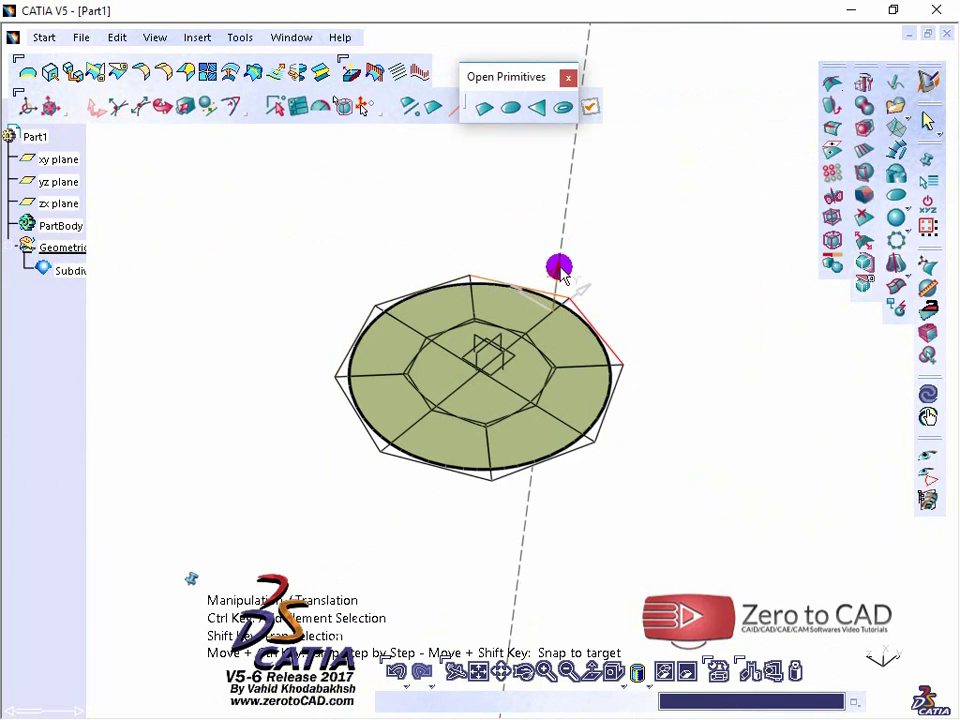
pyautogui.moveTo(563, 275); pyautogui.dragTo(525, 150)
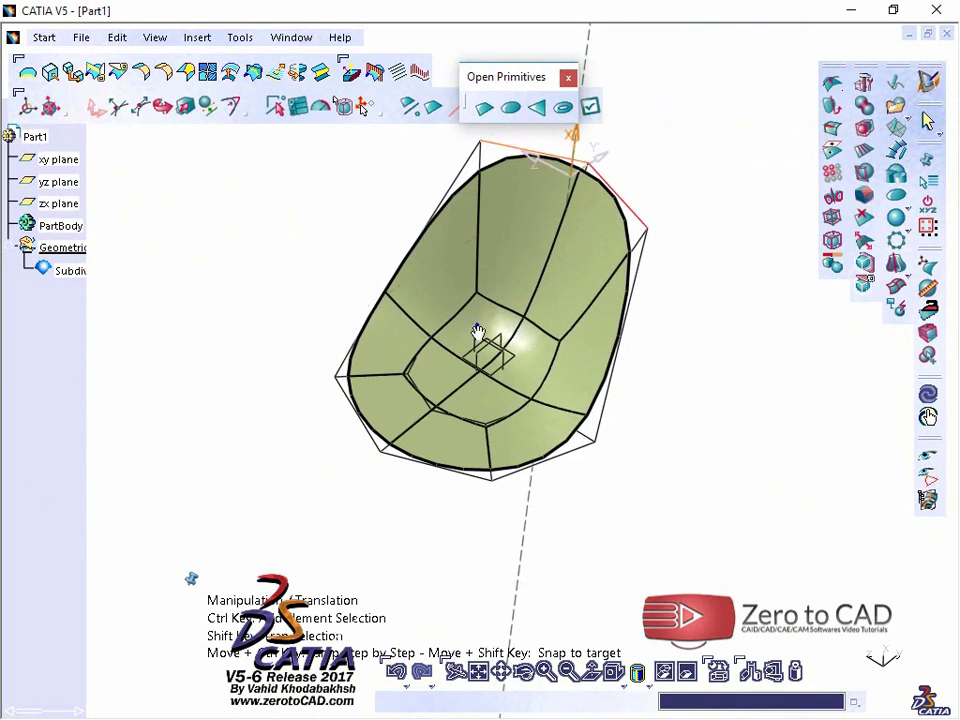
pyautogui.moveTo(469, 326); pyautogui.dragTo(322, 148, button='middle')
pyautogui.moveTo(502, 348); pyautogui.dragTo(382, 415, button='middle')
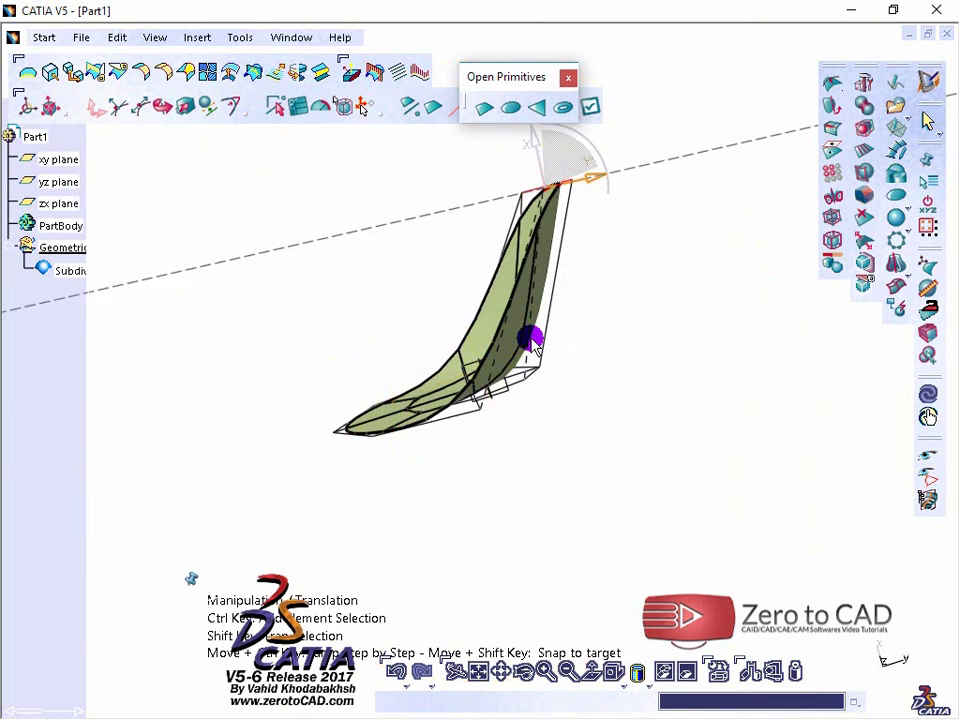
pyautogui.moveTo(599, 178); pyautogui.dragTo(529, 191)
pyautogui.moveTo(455, 347); pyautogui.dragTo(707, 433, button='middle')
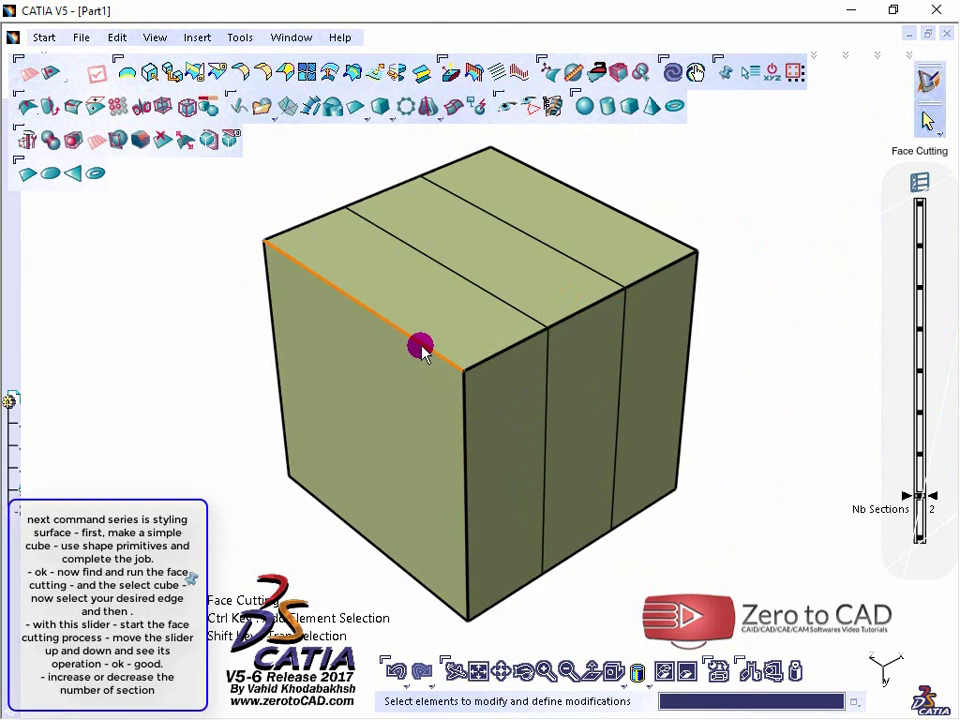
# Step: Cut the cube's faces across its front top edge with 2 sections
pyautogui.click(420, 345)
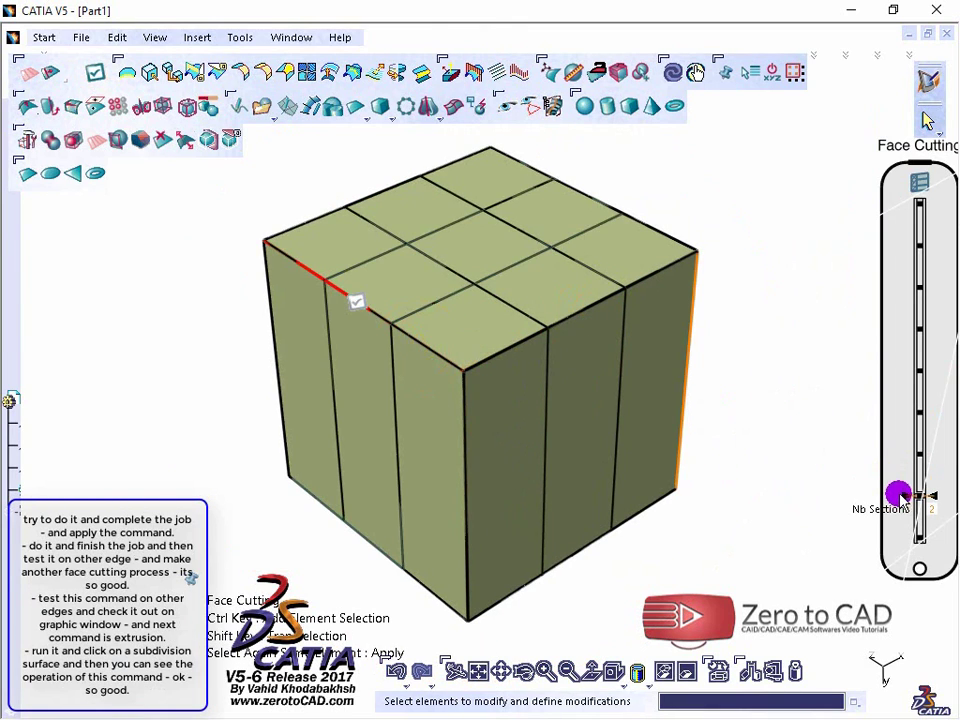
pyautogui.moveTo(900, 488)
pyautogui.mouseDown()
pyautogui.moveTo(904, 315)
pyautogui.moveTo(900, 443)
pyautogui.moveTo(912, 494)
pyautogui.mouseUp()
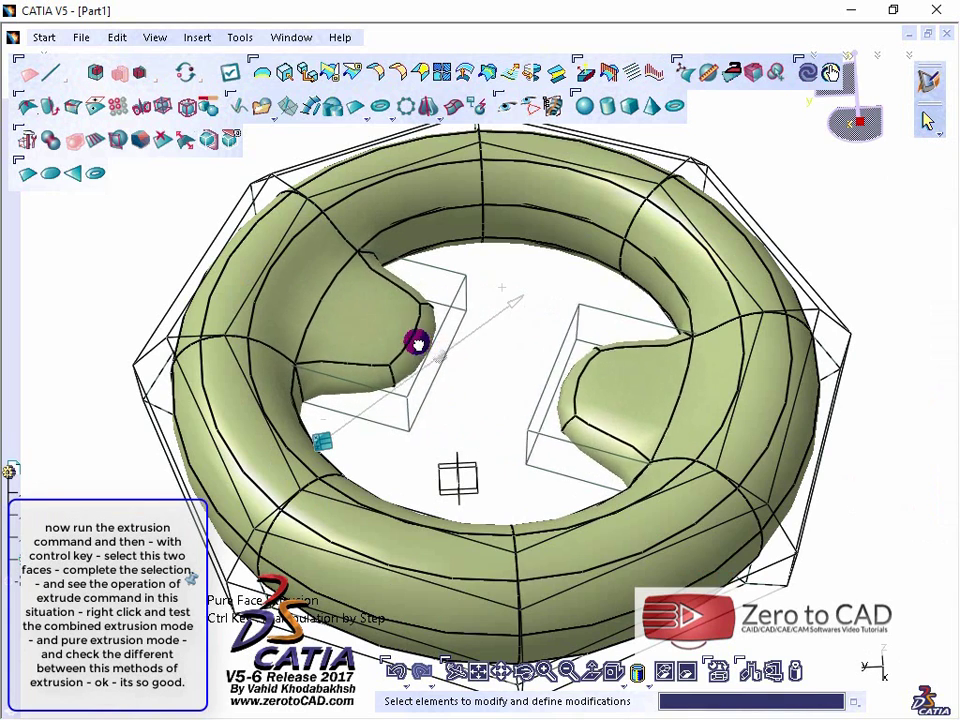
# Step: Switch the extrusion of the torus's two opposite inner faces to combined mode to bridge the ring
pyautogui.rightClick(370, 330)
pyautogui.click(446, 396)
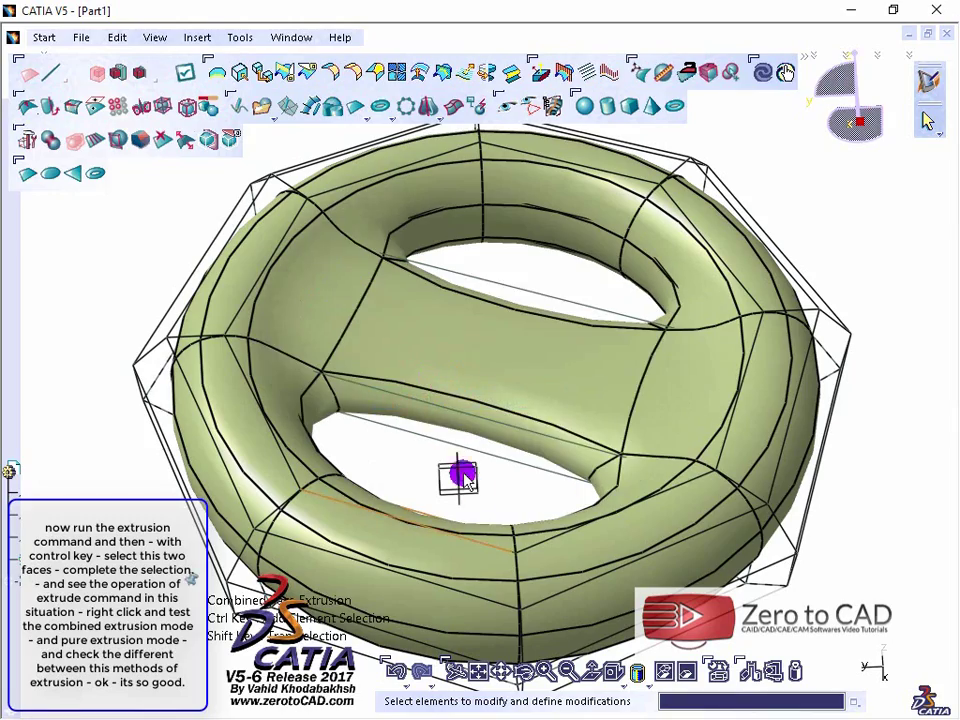
pyautogui.moveTo(475, 493); pyautogui.dragTo(422, 180, button='middle')
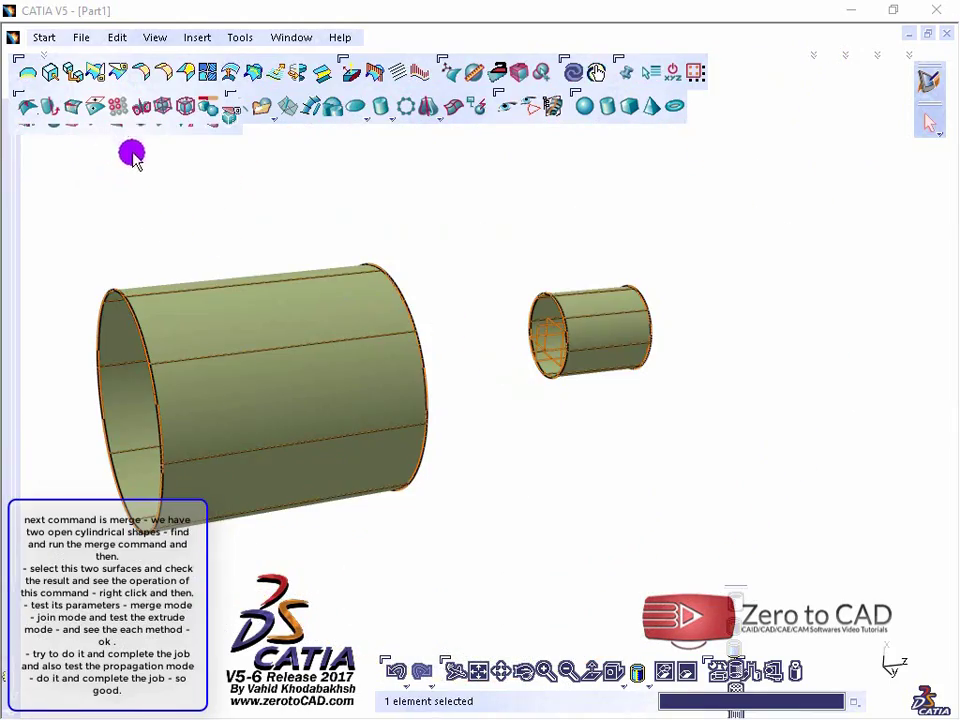
# Step: Merge the large and small open cylindrical subdivision surfaces
pyautogui.moveTo(290, 213); pyautogui.dragTo(340, 205, button='middle')
pyautogui.click(24, 98)
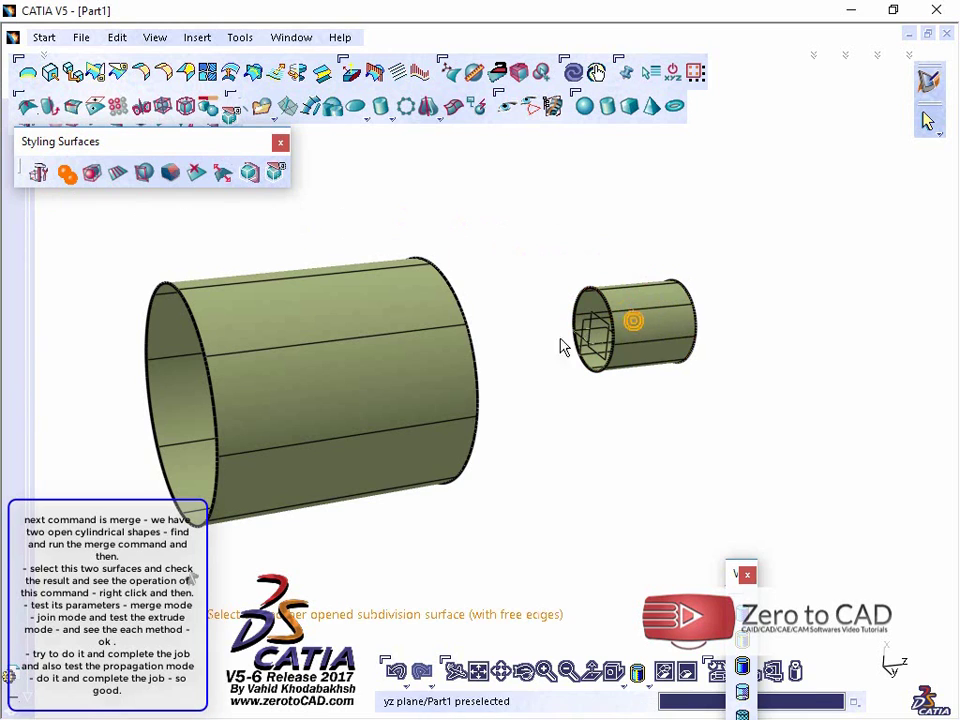
pyautogui.click(425, 353)
pyautogui.moveTo(497, 377); pyautogui.dragTo(452, 392, button='middle')
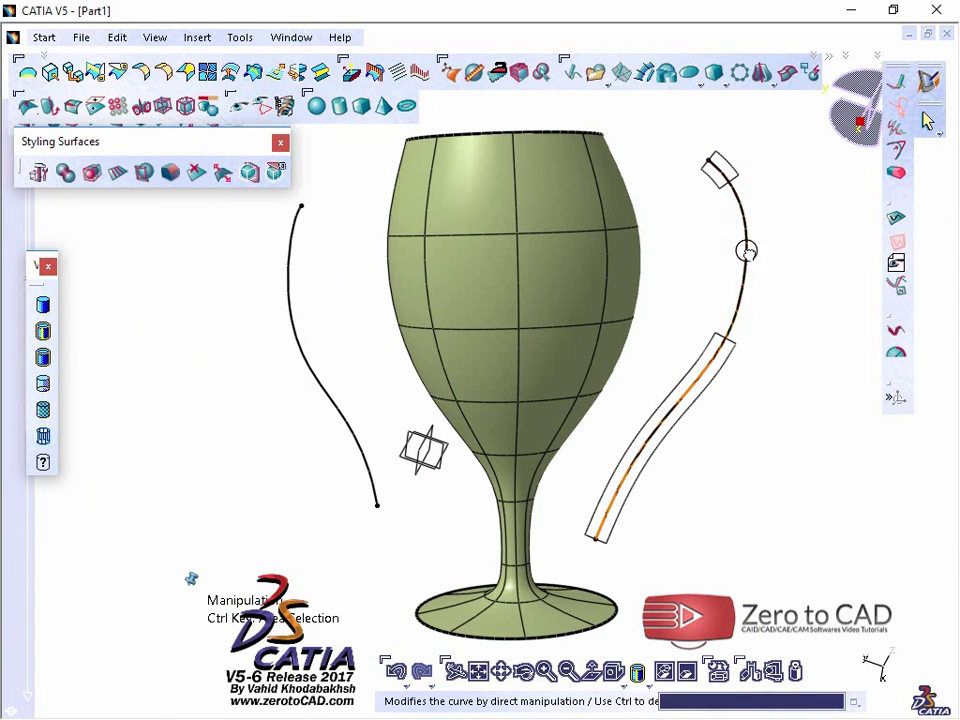
# Step: Reshape the middle of the target curve beside the goblet by direct manipulation to deform that side of the bowl
pyautogui.moveTo(761, 260); pyautogui.dragTo(807, 221)
pyautogui.moveTo(790, 325); pyautogui.dragTo(781, 327)
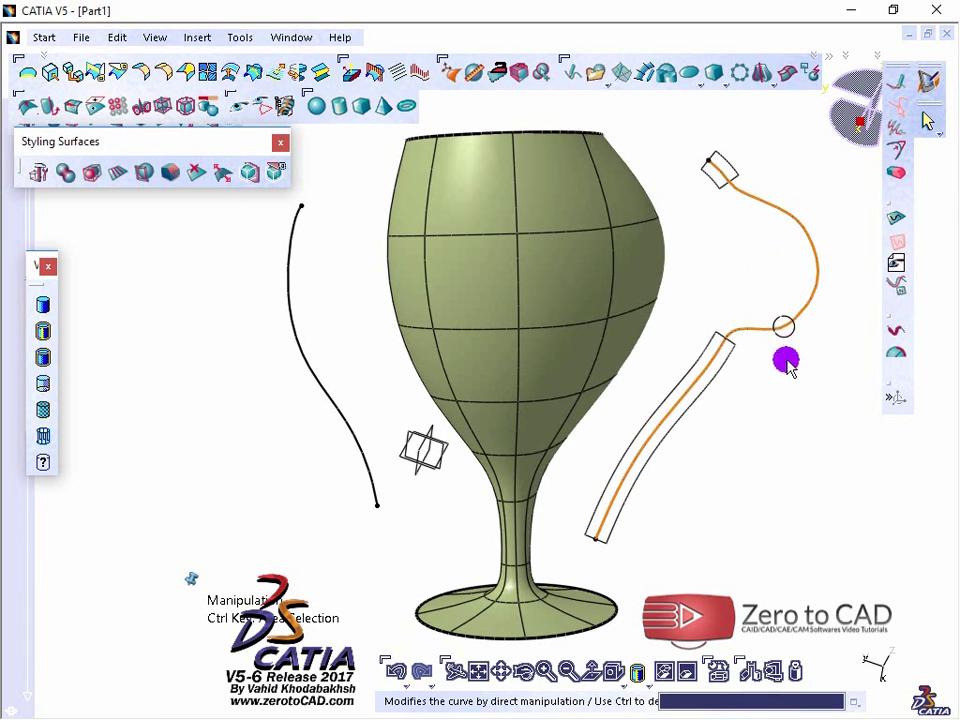
pyautogui.moveTo(561, 367); pyautogui.dragTo(745, 367, button='middle')
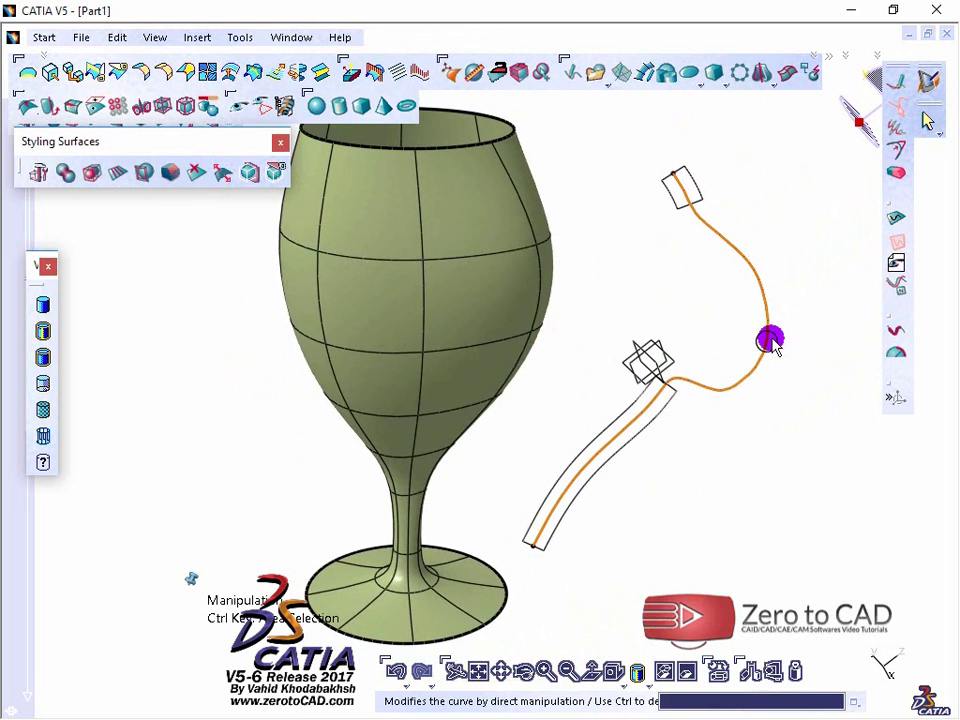
pyautogui.moveTo(753, 335); pyautogui.dragTo(735, 353)
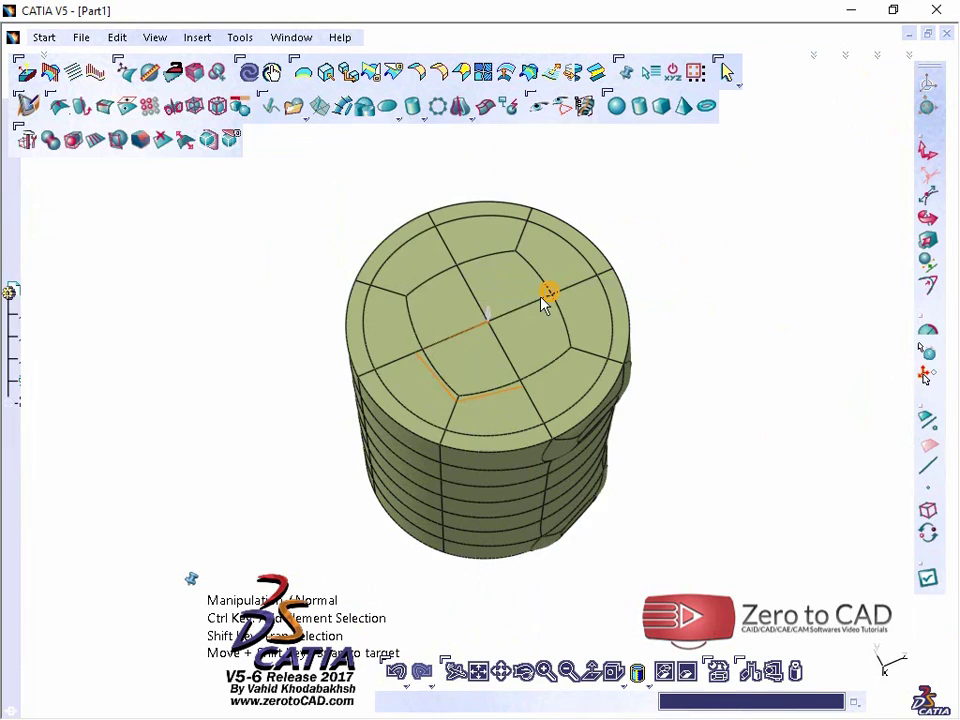
# Step: Apply the face cutting with 6 sections along the height of the open mug body
pyautogui.moveTo(542, 304); pyautogui.dragTo(474, 211, button='middle')
pyautogui.rightClick(624, 207)
pyautogui.click(674, 665)
pyautogui.moveTo(585, 474); pyautogui.dragTo(536, 364, button='middle')
pyautogui.click(74, 141)
pyautogui.click(527, 257)
pyautogui.click(536, 483)
pyautogui.click(565, 240)
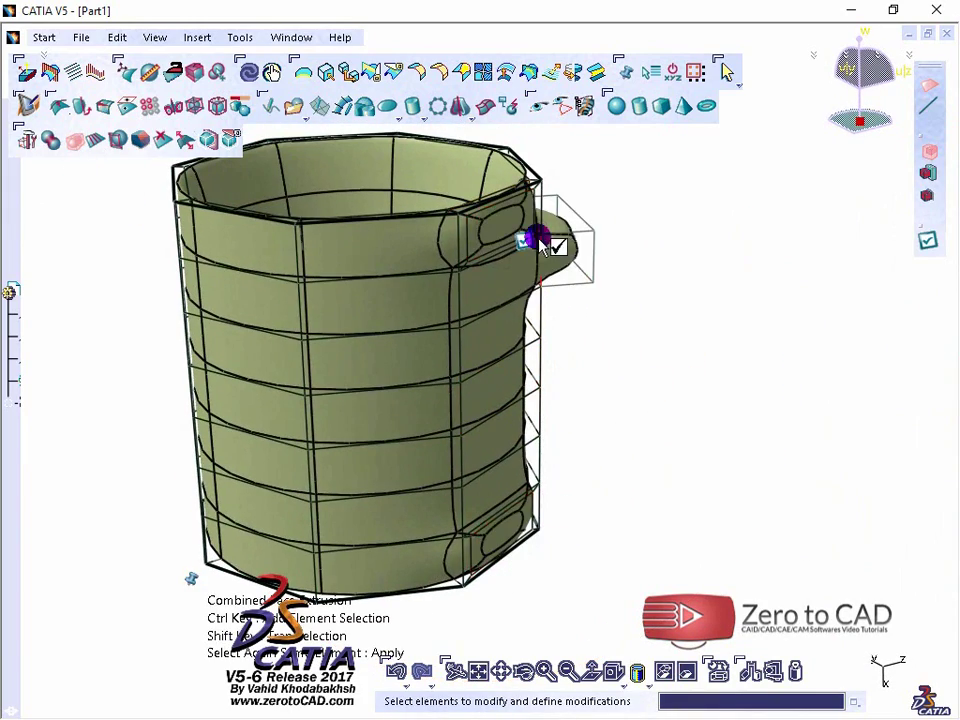
pyautogui.press('Escape')
# Step: Extrude the uppermost and lowermost faces on the mug's handle side outward into two stubs
pyautogui.click(74, 141)
pyautogui.click(499, 226)
pyautogui.keyDown('ctrl'); pyautogui.click(507, 536); pyautogui.keyUp('ctrl')
pyautogui.rightClick(507, 536)
pyautogui.click(562, 630)
pyautogui.moveTo(529, 538); pyautogui.dragTo(652, 524)
pyautogui.rightClick(604, 420)
pyautogui.click(640, 602)
# Step: Cut both handle stubs across their length with 1 section
pyautogui.click(131, 166)
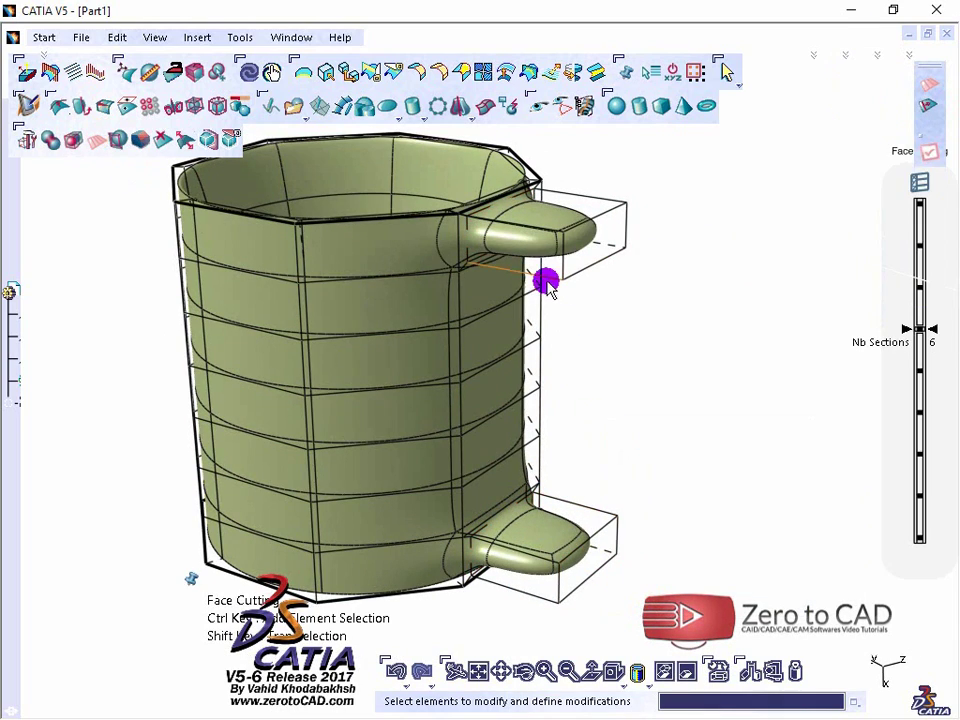
pyautogui.moveTo(932, 330); pyautogui.dragTo(936, 542)
pyautogui.rightClick(628, 366)
pyautogui.click(688, 439)
pyautogui.moveTo(573, 424); pyautogui.dragTo(563, 545, button='middle')
# Step: Extrude the stubs' facing end faces toward each other to form the handle's grip, and cut the grip with 1 section
pyautogui.click(74, 141)
pyautogui.click(561, 182)
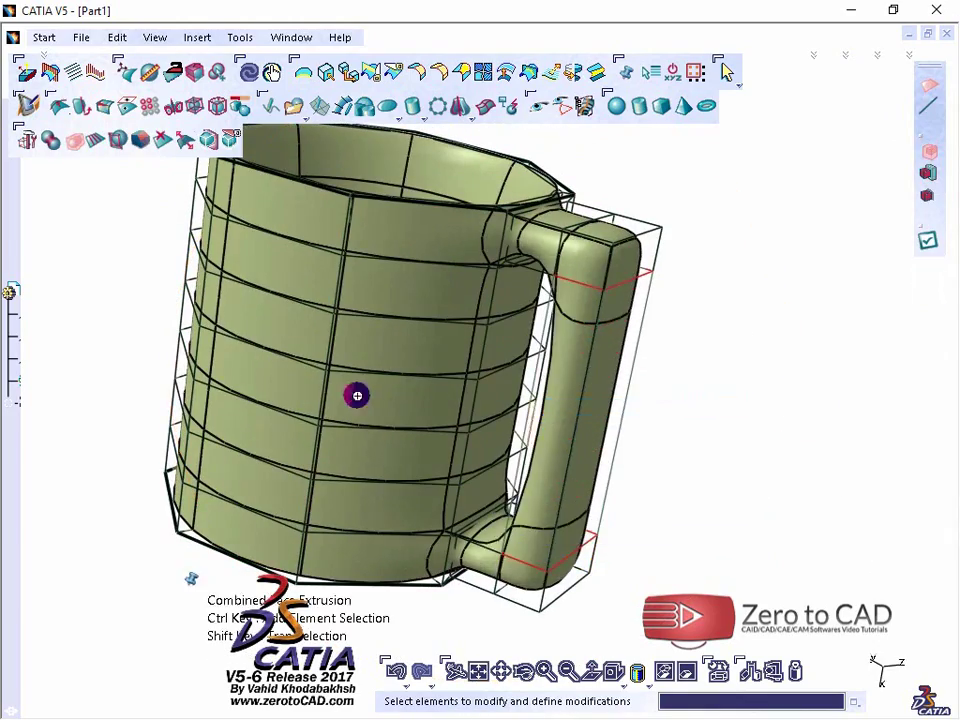
pyautogui.moveTo(358, 394); pyautogui.dragTo(670, 387, button='middle')
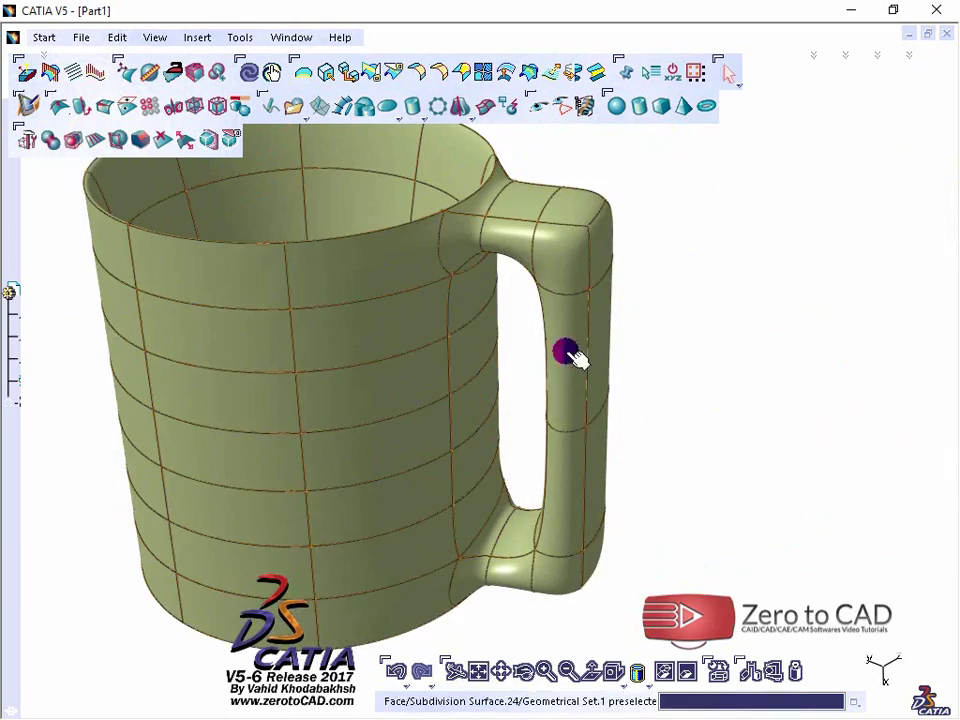
pyautogui.rightClick(574, 354)
pyautogui.click(621, 400)
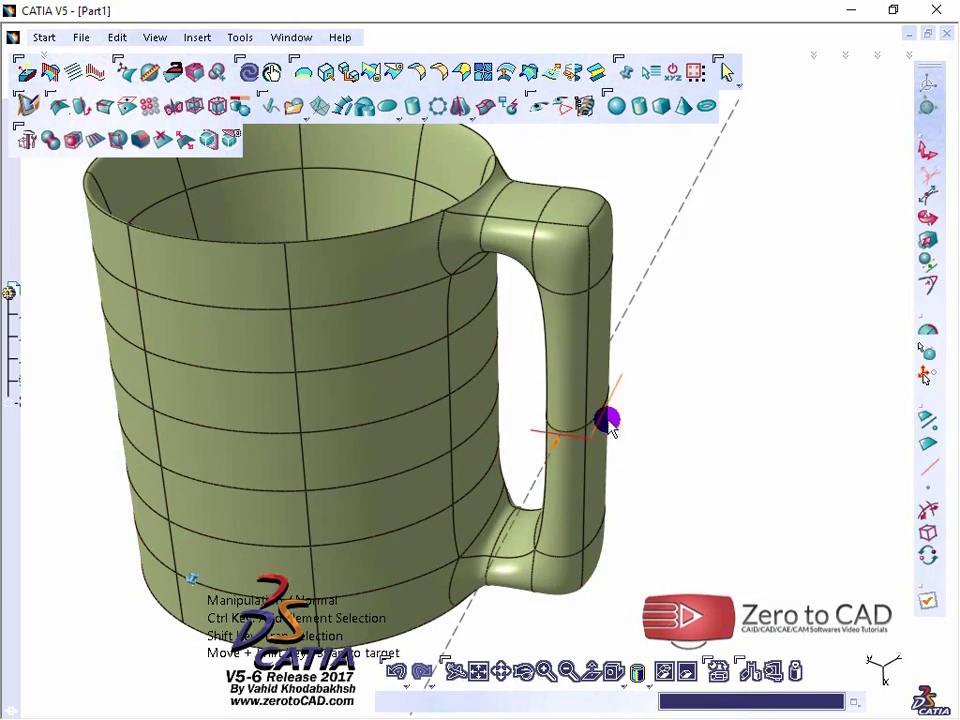
# Step: Reshape the mug handle by manipulating the selected edges around the middle of its grip along their normals
pyautogui.moveTo(607, 422); pyautogui.dragTo(309, 508, button='middle')
pyautogui.moveTo(386, 386); pyautogui.dragTo(548, 362, button='middle')
pyautogui.moveTo(511, 321); pyautogui.dragTo(582, 285, button='middle')
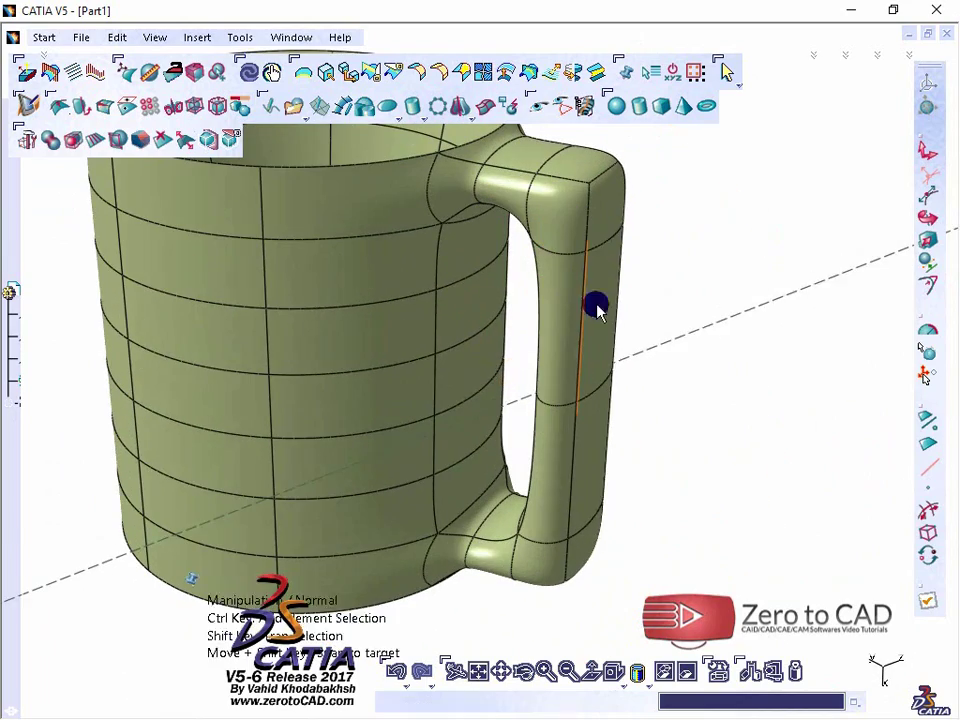
pyautogui.rightClick(595, 305)
pyautogui.click(641, 293)
pyautogui.moveTo(533, 356); pyautogui.dragTo(553, 370)
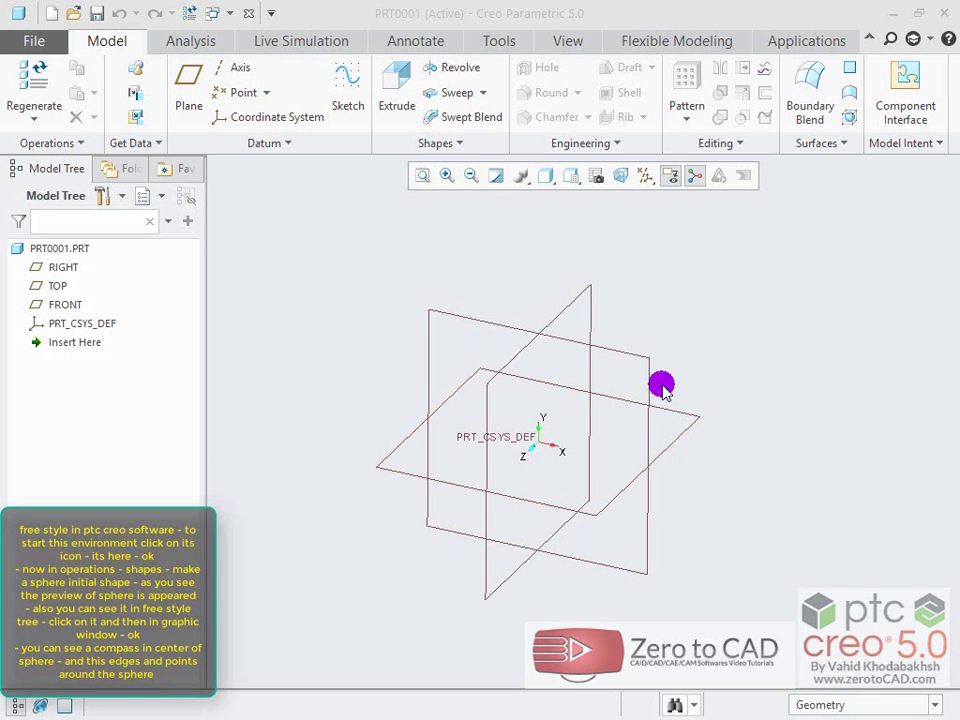
# Step: In Creo Parametric, start a Freestyle feature in the empty part
pyautogui.moveTo(660, 326); pyautogui.dragTo(660, 318, button='middle')
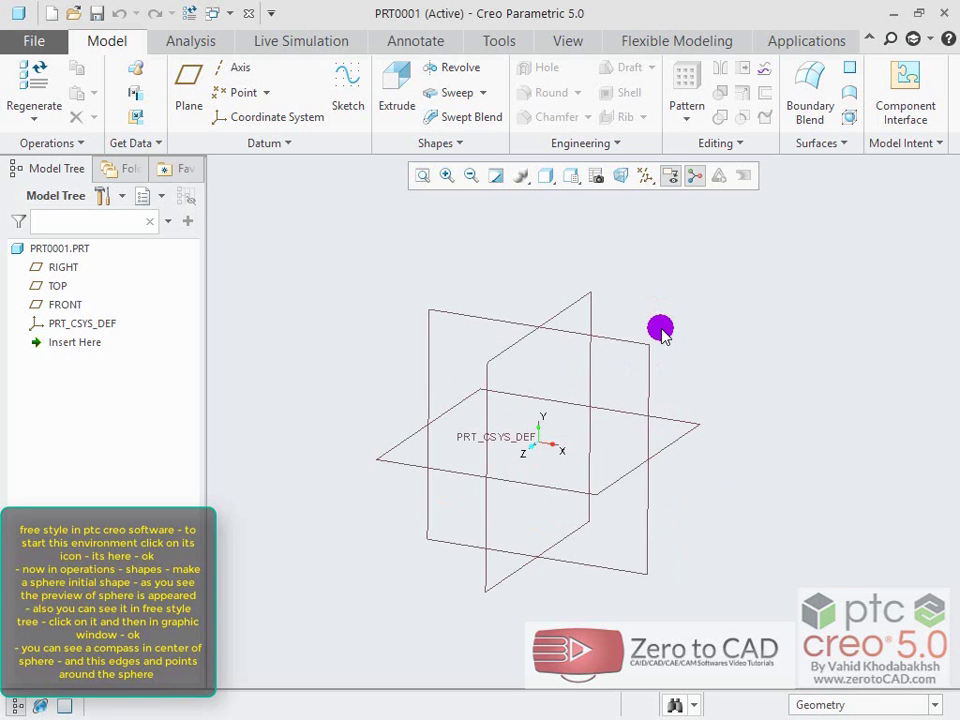
pyautogui.scroll(-2, 625, 430)
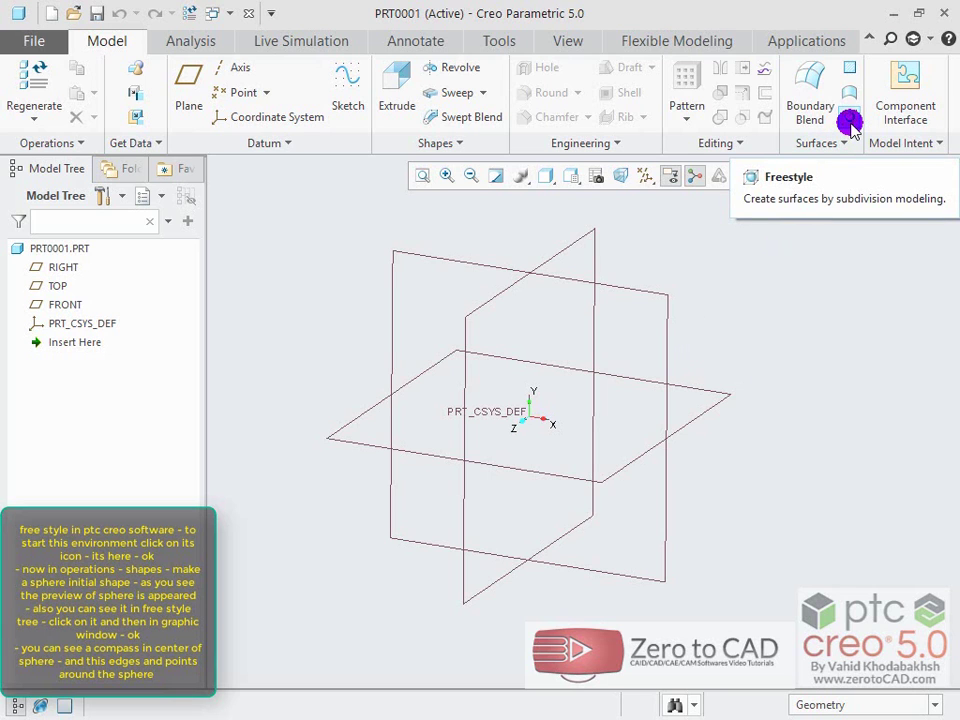
pyautogui.click(849, 121)
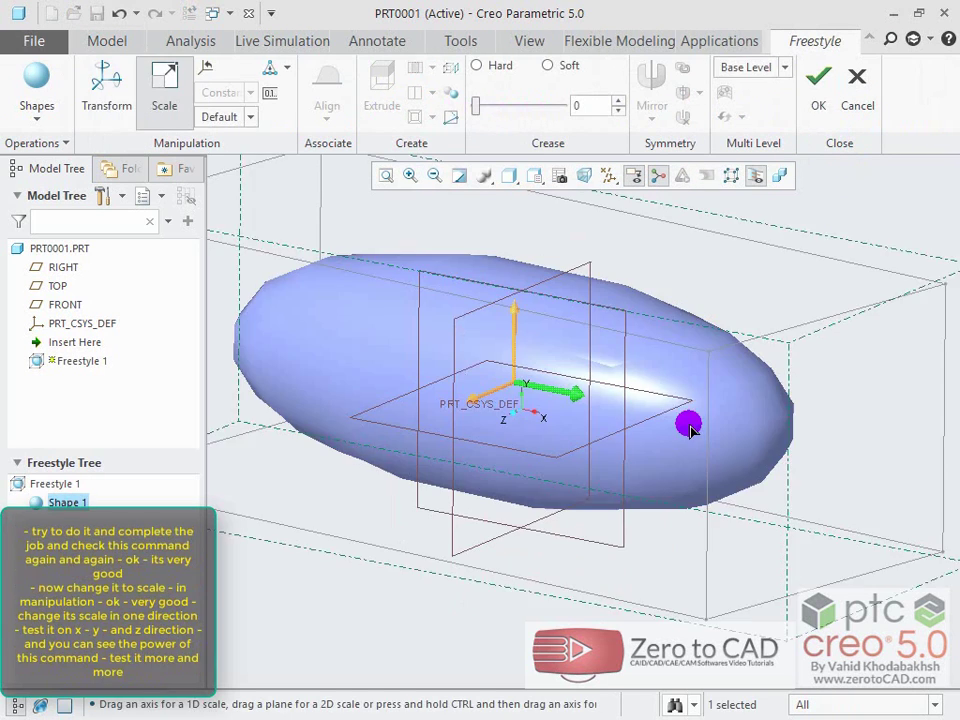
# Step: Insert a sphere as the initial Freestyle shape and select the top face of its control cage
pyautogui.moveTo(688, 420); pyautogui.dragTo(657, 412)
pyautogui.moveTo(533, 383)
pyautogui.mouseDown(button='middle')
pyautogui.moveTo(567, 347)
pyautogui.moveTo(541, 349)
pyautogui.moveTo(539, 385)
pyautogui.mouseUp(button='middle')
pyautogui.moveTo(577, 393); pyautogui.dragTo(530, 365)
pyautogui.moveTo(509, 310)
pyautogui.mouseDown()
pyautogui.moveTo(502, 185)
pyautogui.moveTo(501, 221)
pyautogui.mouseUp()
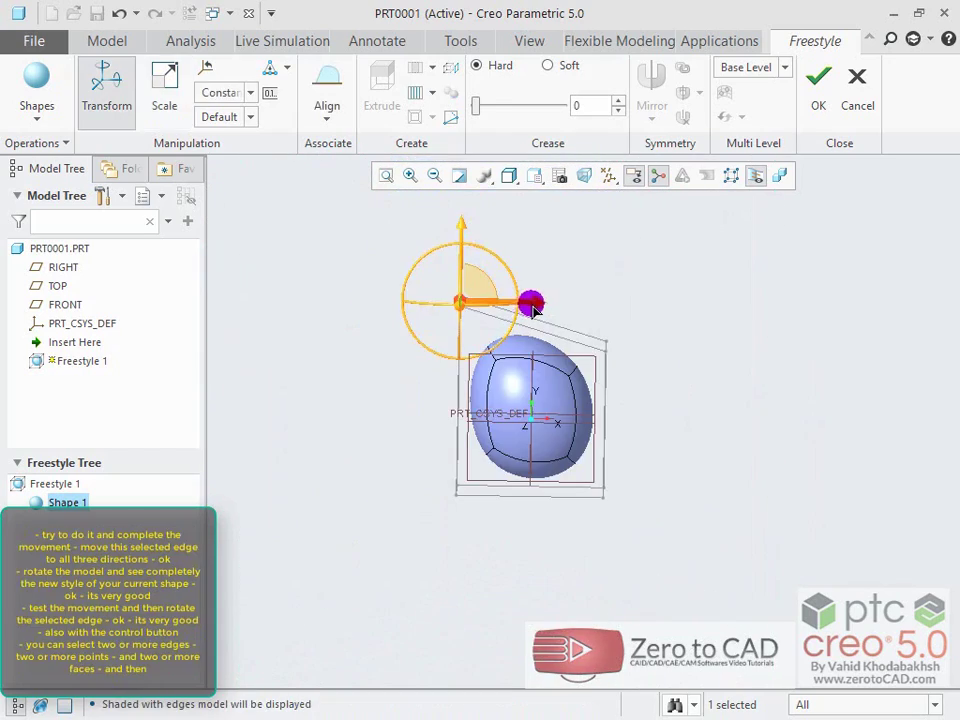
pyautogui.moveTo(531, 300)
pyautogui.mouseDown()
pyautogui.moveTo(312, 290)
pyautogui.moveTo(411, 289)
pyautogui.moveTo(499, 303)
pyautogui.moveTo(311, 276)
pyautogui.moveTo(460, 303)
pyautogui.mouseUp()
pyautogui.moveTo(429, 305); pyautogui.dragTo(370, 319, button='middle')
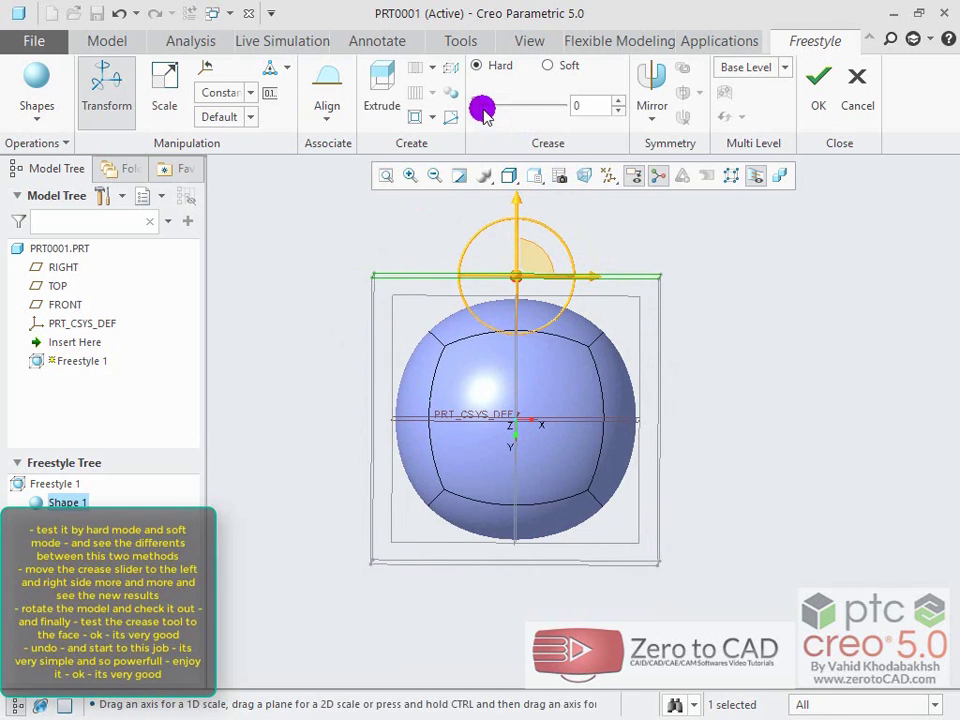
# Step: Raise the hard crease on the sphere's top face to 100 and return it to 0
pyautogui.moveTo(510, 112); pyautogui.dragTo(594, 117)
pyautogui.moveTo(548, 277); pyautogui.dragTo(538, 296)
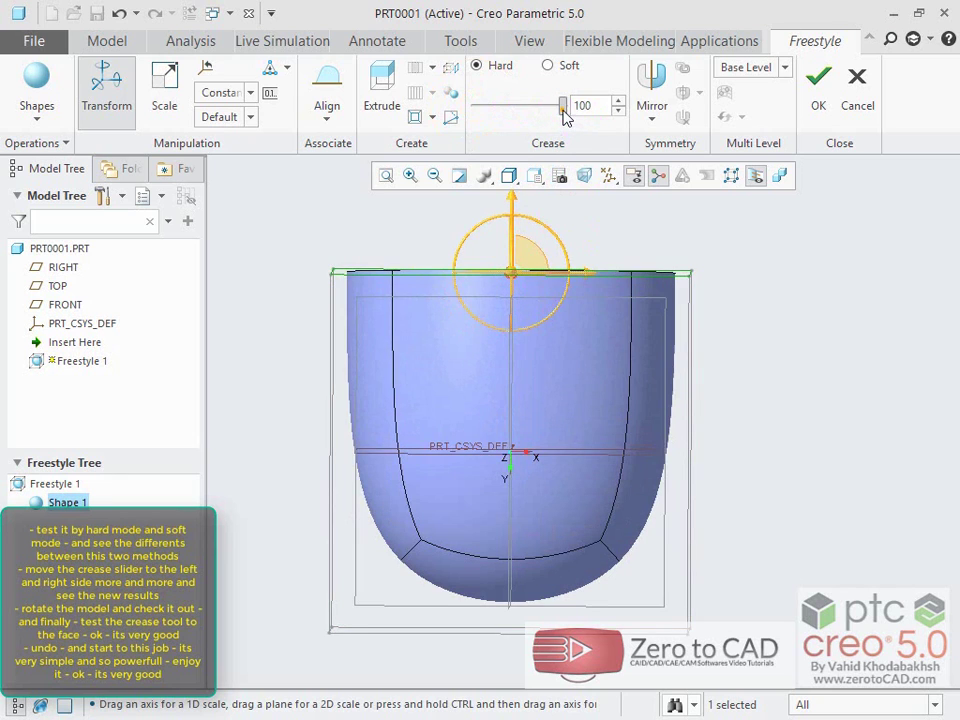
pyautogui.moveTo(566, 117); pyautogui.dragTo(472, 107)
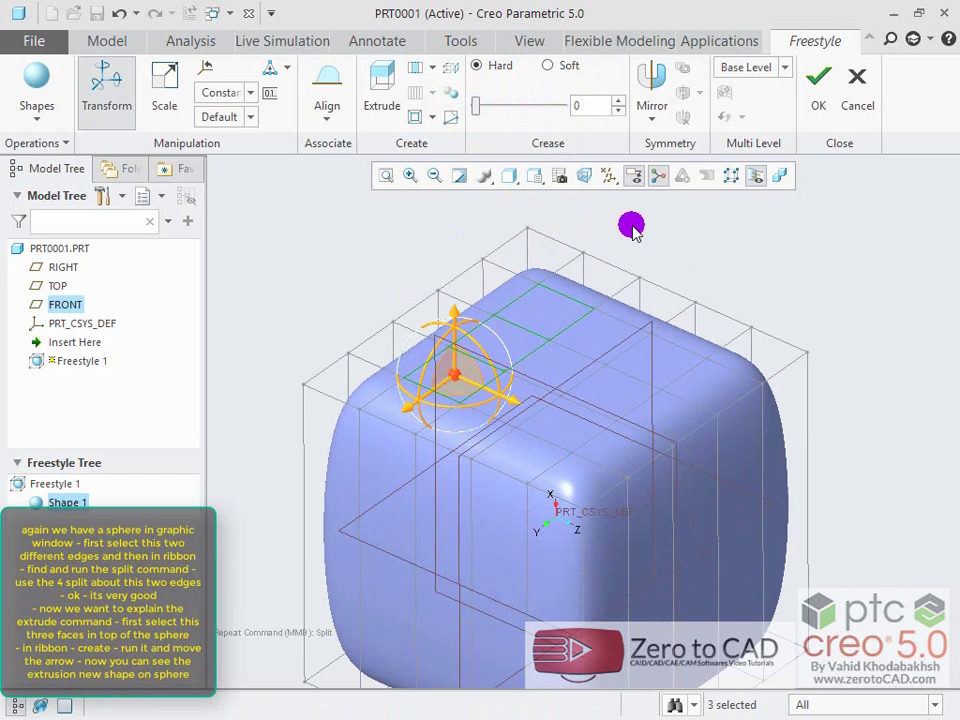
# Step: Extrude the three selected adjacent faces on top of the split sphere
pyautogui.click(382, 92)
pyautogui.moveTo(577, 396); pyautogui.dragTo(630, 305, button='middle')
pyautogui.moveTo(448, 284)
pyautogui.mouseDown()
pyautogui.moveTo(450, 178)
pyautogui.moveTo(450, 280)
pyautogui.mouseUp()
pyautogui.keyDown('shift'); pyautogui.moveTo(594, 272); pyautogui.dragTo(509, 320, button='middle'); pyautogui.keyUp('shift')
pyautogui.moveTo(360, 335); pyautogui.dragTo(439, 253)
pyautogui.click(557, 276)
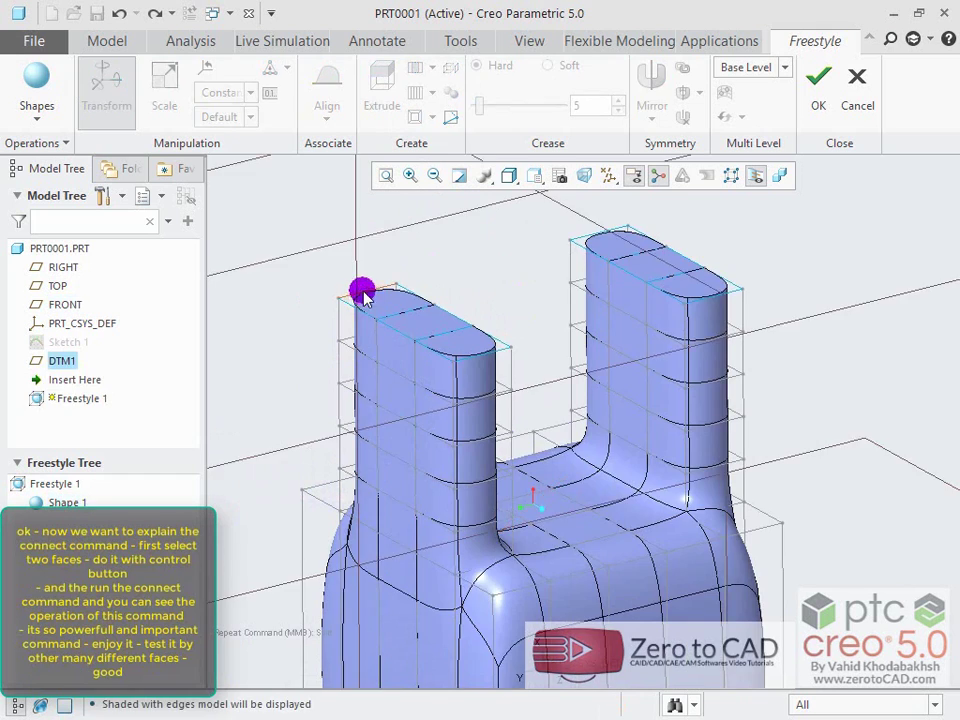
# Step: Bridge the two upright columns by connecting a pair of their facing side faces with the Connect command
pyautogui.scroll(3, 555, 300)
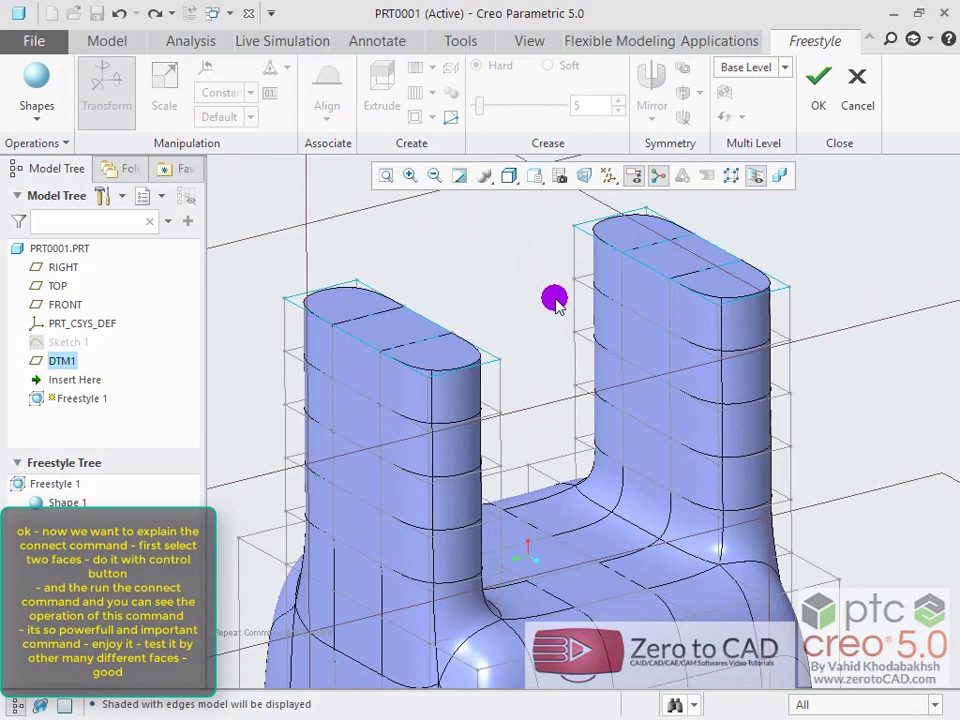
pyautogui.click(665, 343)
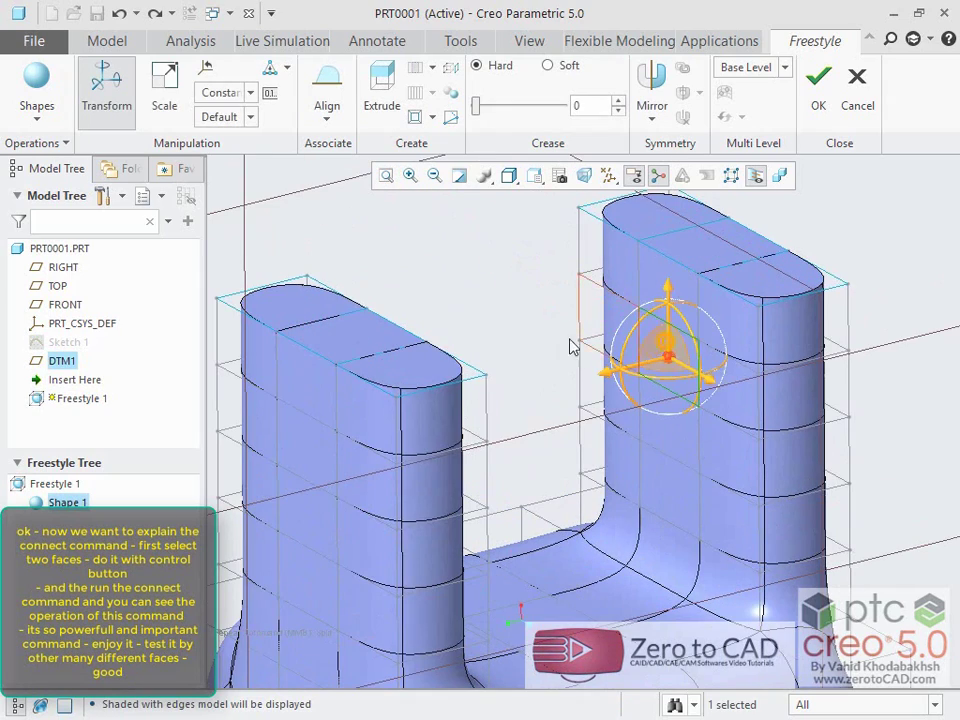
pyautogui.moveTo(527, 330); pyautogui.dragTo(410, 318, button='middle')
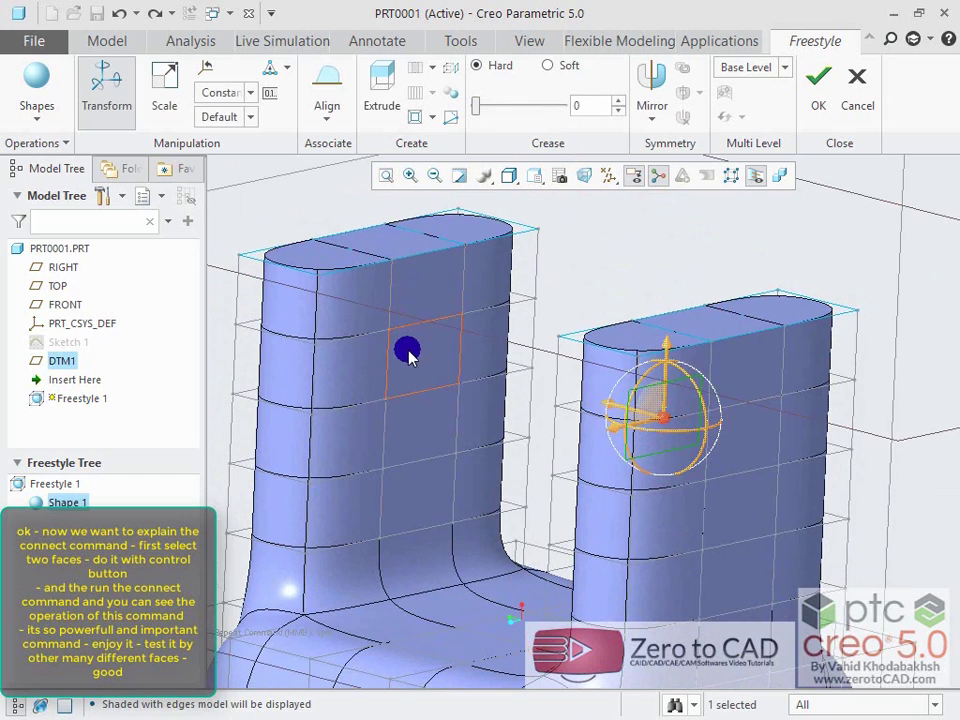
pyautogui.keyDown('ctrl'); pyautogui.click(410, 358); pyautogui.keyUp('ctrl')
pyautogui.moveTo(476, 360); pyautogui.dragTo(568, 353, button='middle')
pyautogui.click(455, 117)
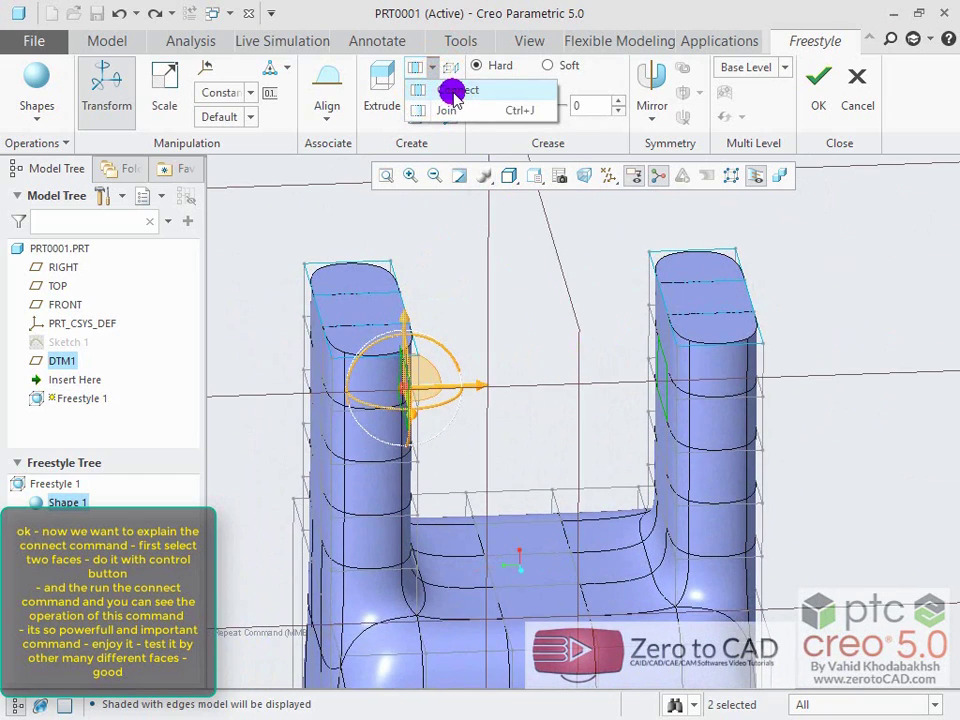
pyautogui.click(453, 92)
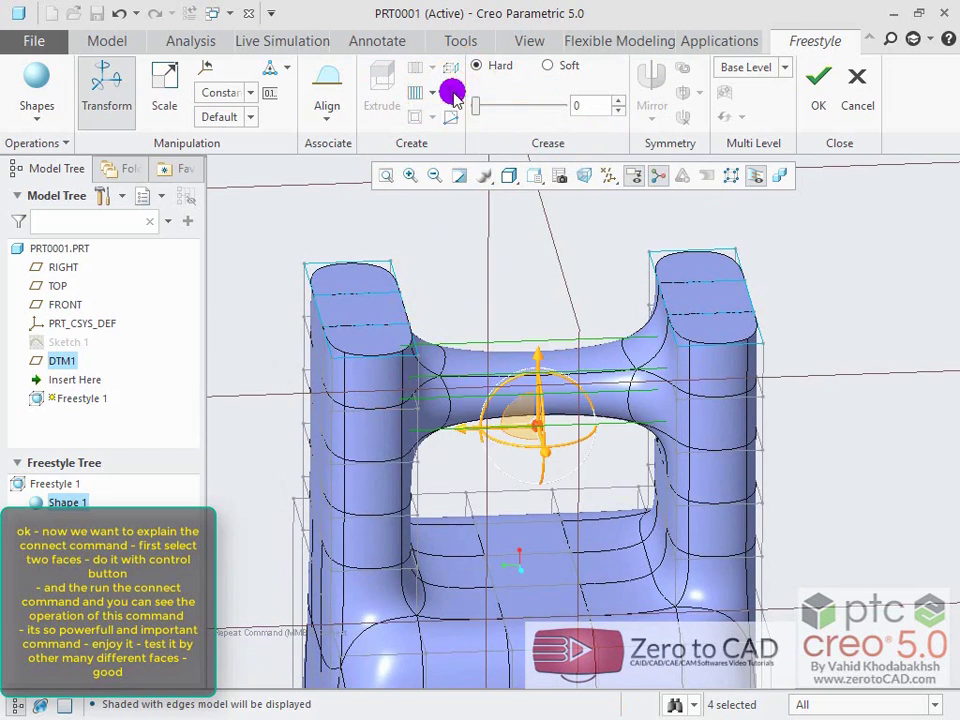
pyautogui.scroll(1, 540, 317)
pyautogui.moveTo(540, 317); pyautogui.dragTo(537, 287, button='middle')
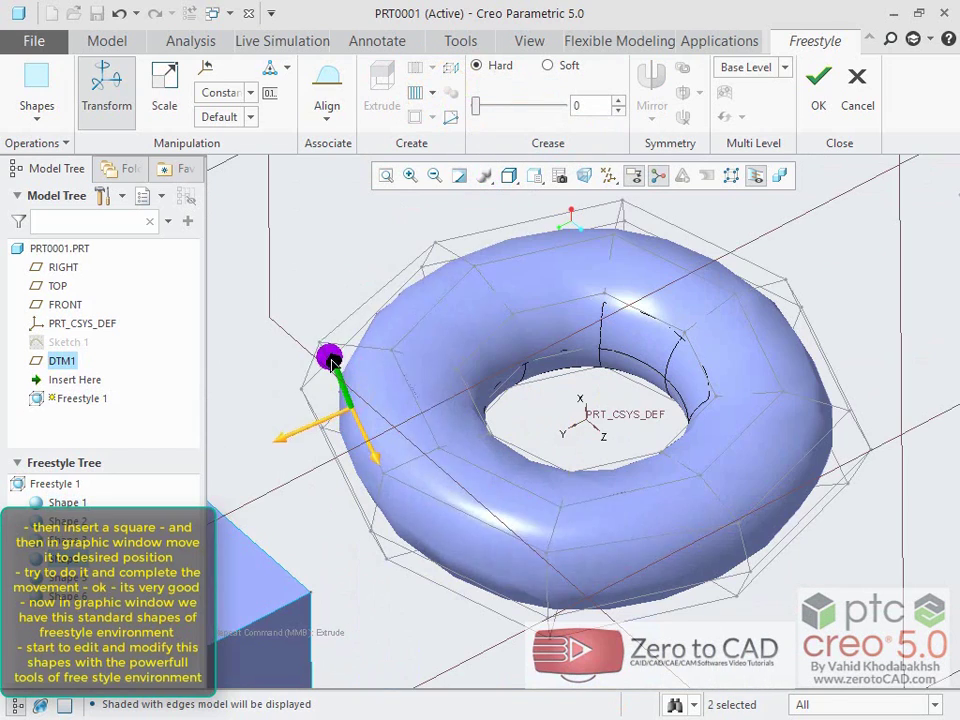
# Step: Pull the two selected control-mesh elements on the torus's outer side upward to form a raised lip
pyautogui.moveTo(328, 356); pyautogui.dragTo(317, 231)
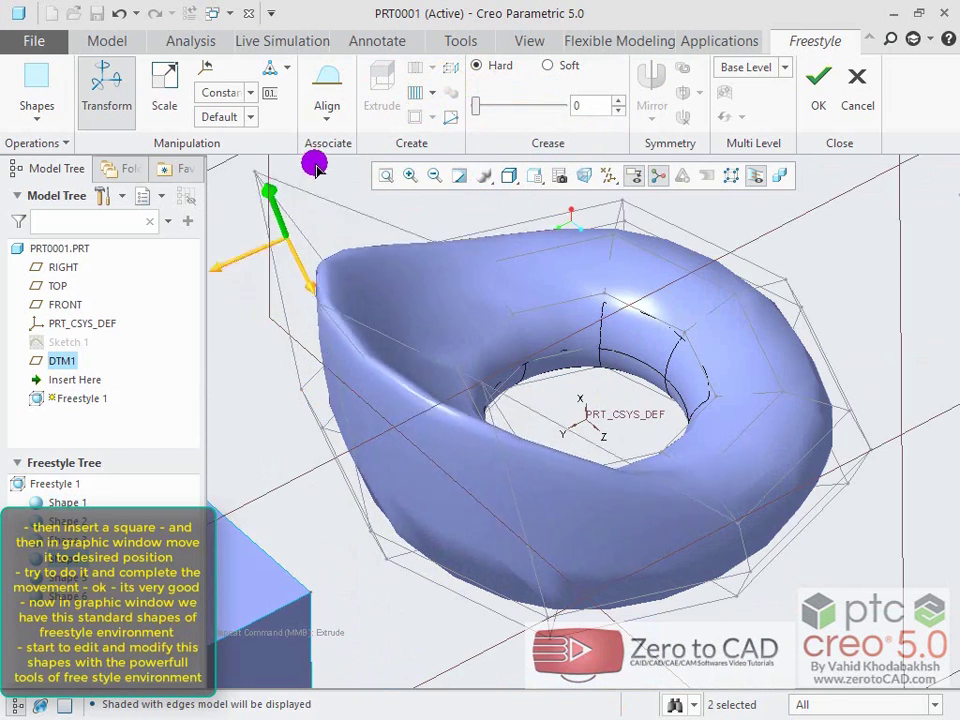
pyautogui.moveTo(315, 168); pyautogui.dragTo(484, 398, button='middle')
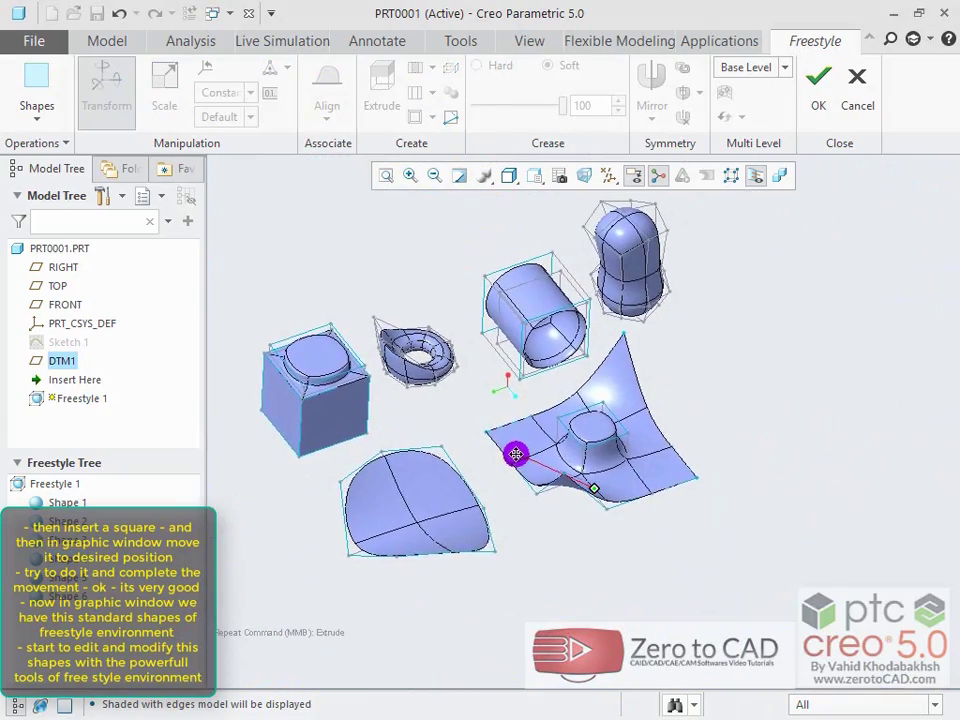
pyautogui.keyDown('shift'); pyautogui.moveTo(514, 455); pyautogui.dragTo(508, 459, button='middle'); pyautogui.keyUp('shift')
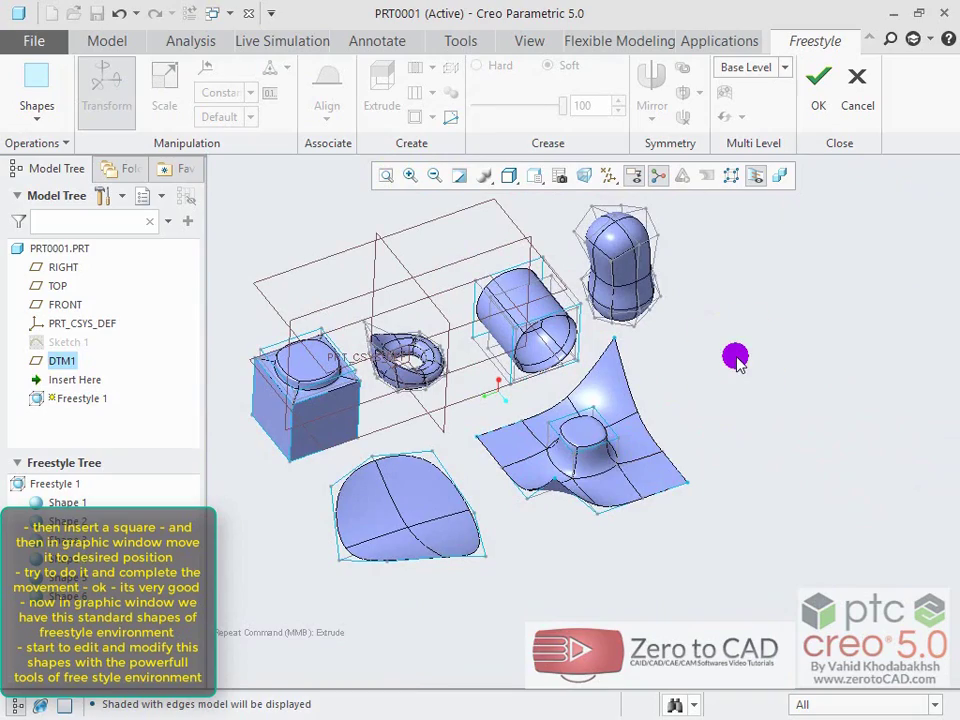
pyautogui.moveTo(697, 360)
pyautogui.mouseDown(button='middle')
pyautogui.moveTo(684, 321)
pyautogui.moveTo(696, 339)
pyautogui.moveTo(752, 326)
pyautogui.moveTo(697, 344)
pyautogui.mouseUp(button='middle')
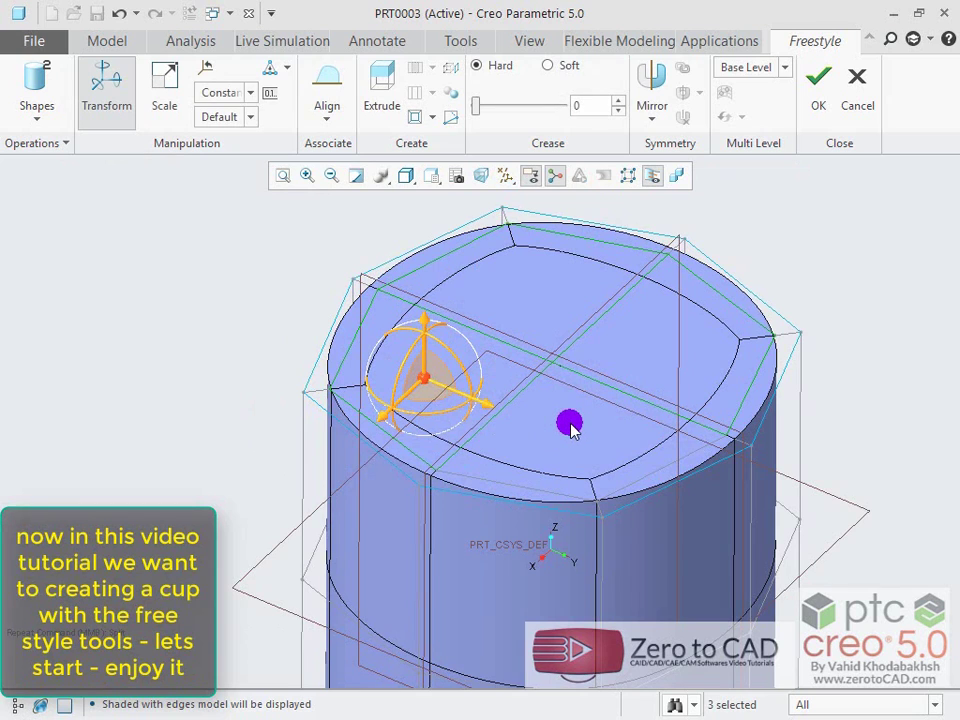
pyautogui.scroll(3, 568, 424)
pyautogui.click(546, 400)
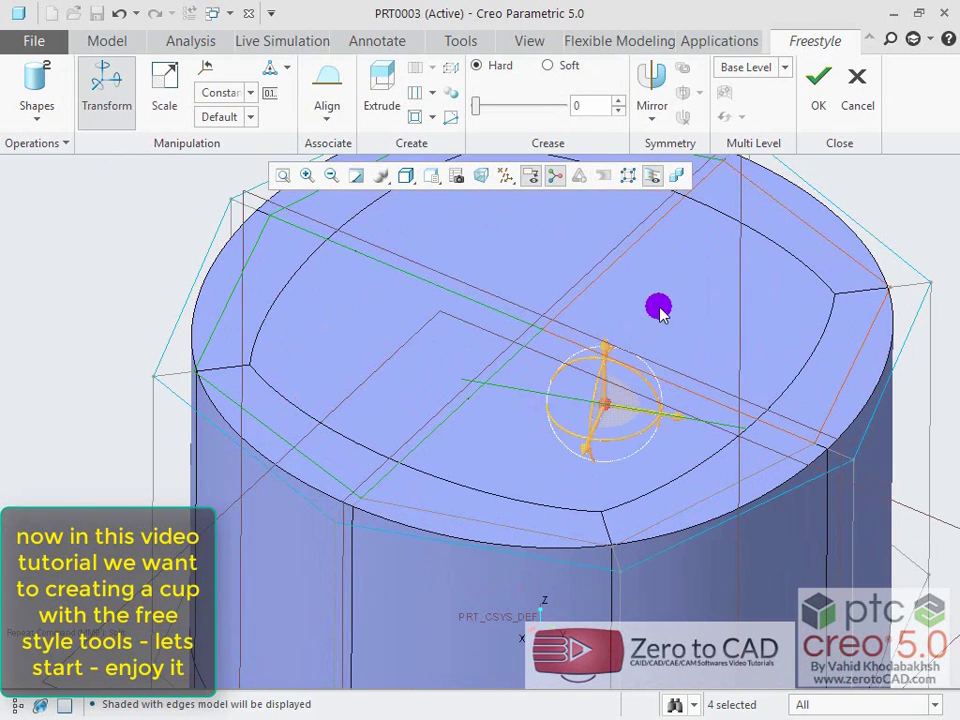
# Step: Select the four inner faces on top of the cylinder and extrude them downward to hollow out the cup
pyautogui.click(659, 309)
pyautogui.click(395, 302)
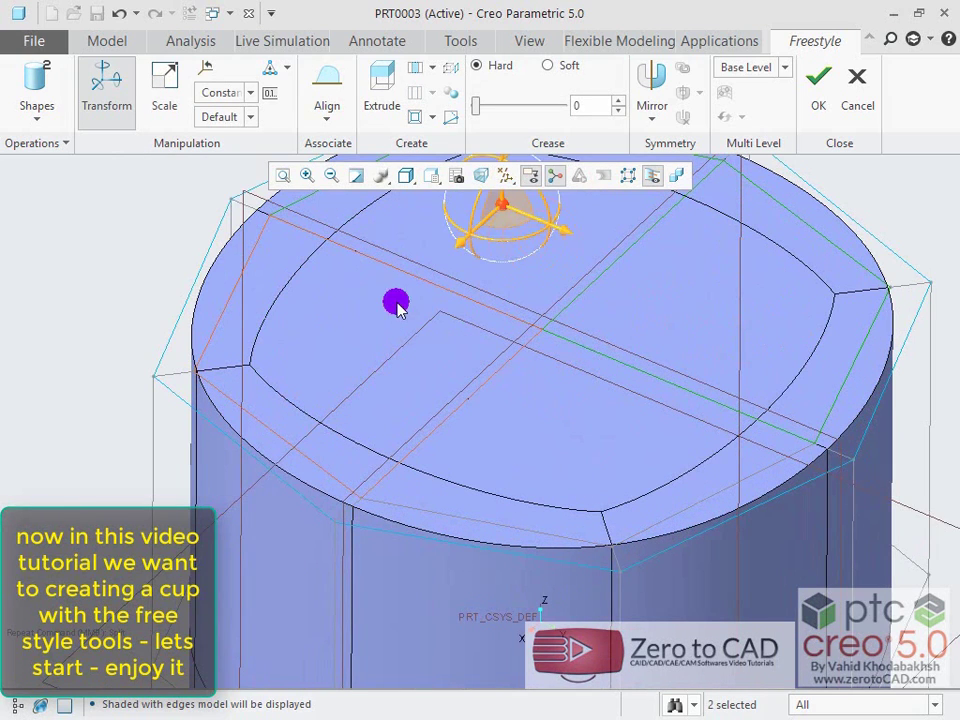
pyautogui.keyDown('ctrl'); pyautogui.click(545, 405); pyautogui.keyUp('ctrl')
pyautogui.scroll(-4, 571, 345)
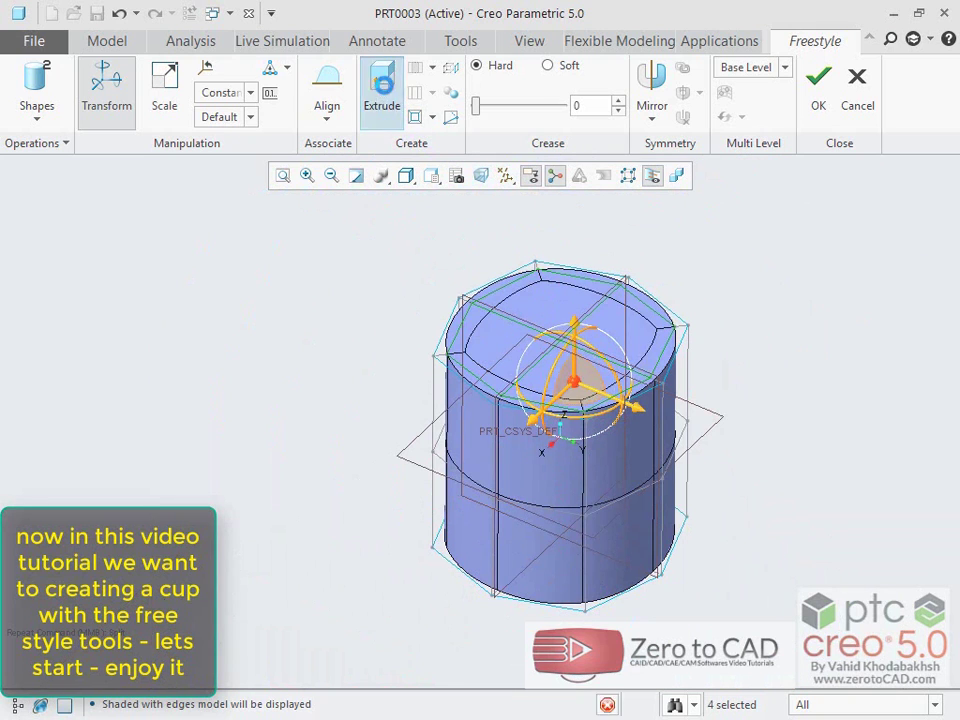
pyautogui.click(386, 92)
pyautogui.moveTo(499, 222); pyautogui.dragTo(553, 407)
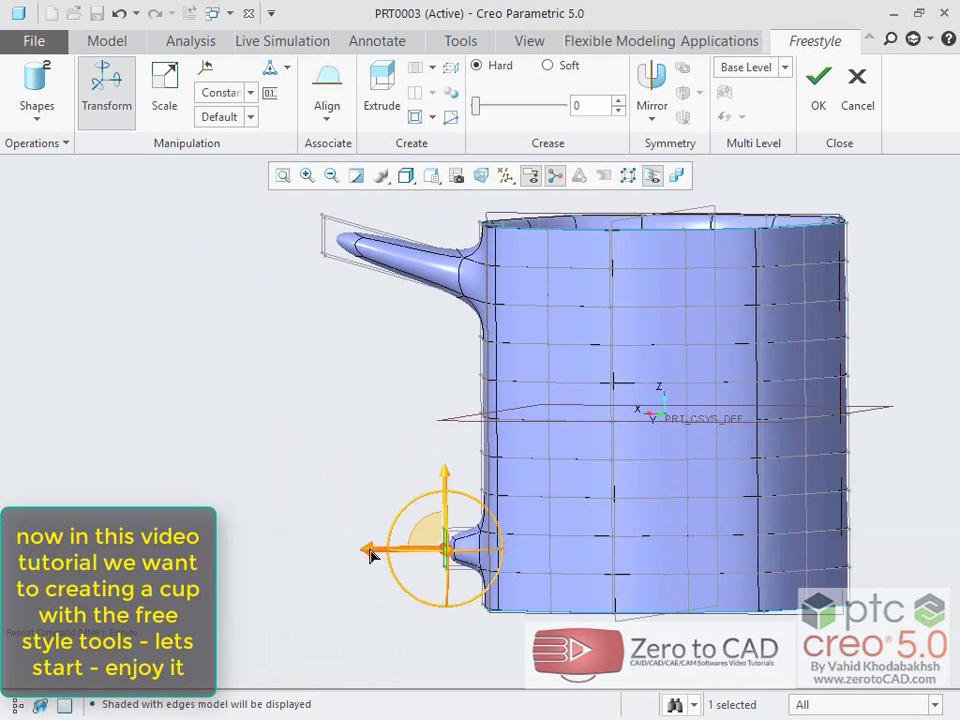
# Step: Connect the end faces of the two handle stubs to close the cup's handle
pyautogui.moveTo(370, 556); pyautogui.dragTo(242, 540)
pyautogui.moveTo(340, 495); pyautogui.dragTo(322, 535)
pyautogui.moveTo(322, 535); pyautogui.dragTo(372, 395, button='middle')
pyautogui.click(298, 397)
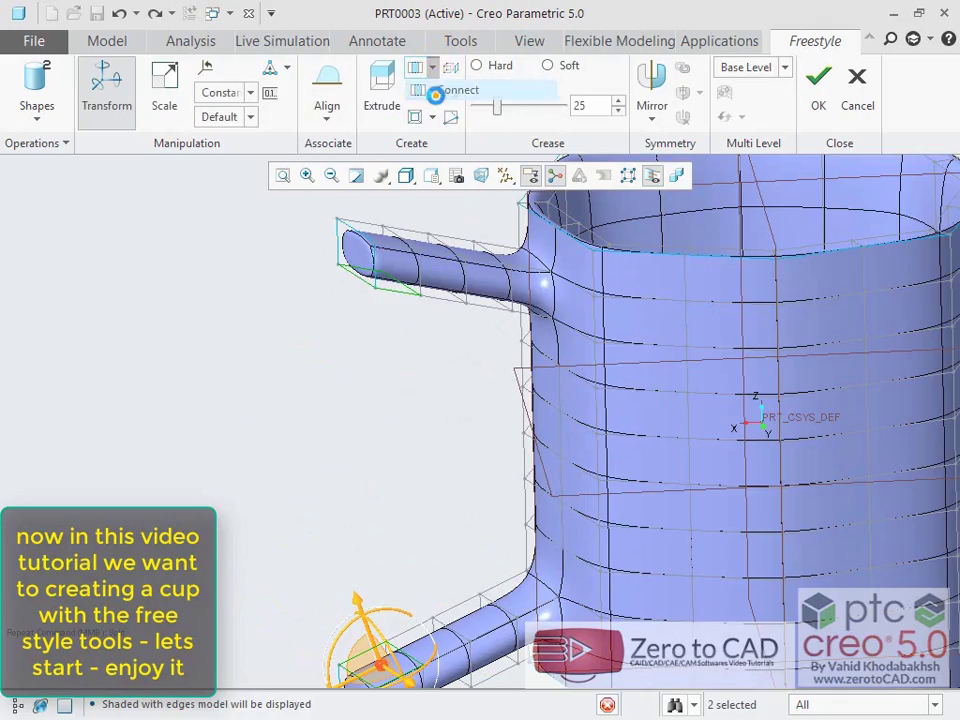
pyautogui.click(440, 90)
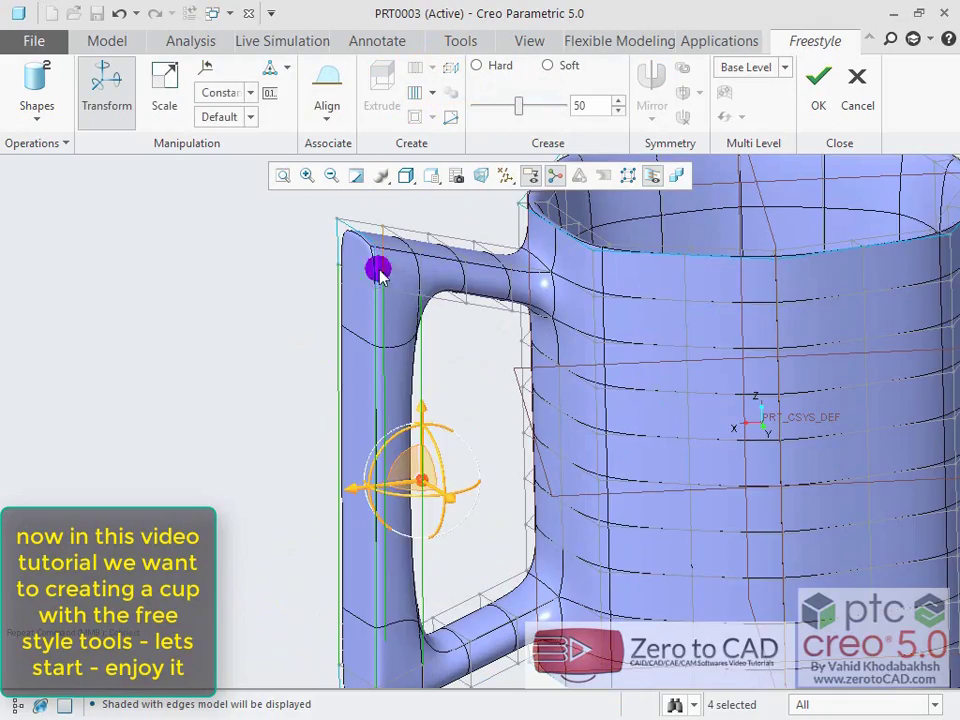
# Step: Clear the selection on the cup's handle and accept the freestyle cup feature
pyautogui.scroll(-3, 287, 342)
pyautogui.moveTo(287, 342)
pyautogui.mouseDown(button='middle')
pyautogui.moveTo(266, 319)
pyautogui.moveTo(304, 347)
pyautogui.moveTo(295, 333)
pyautogui.moveTo(291, 360)
pyautogui.mouseUp(button='middle')
pyautogui.click(238, 360)
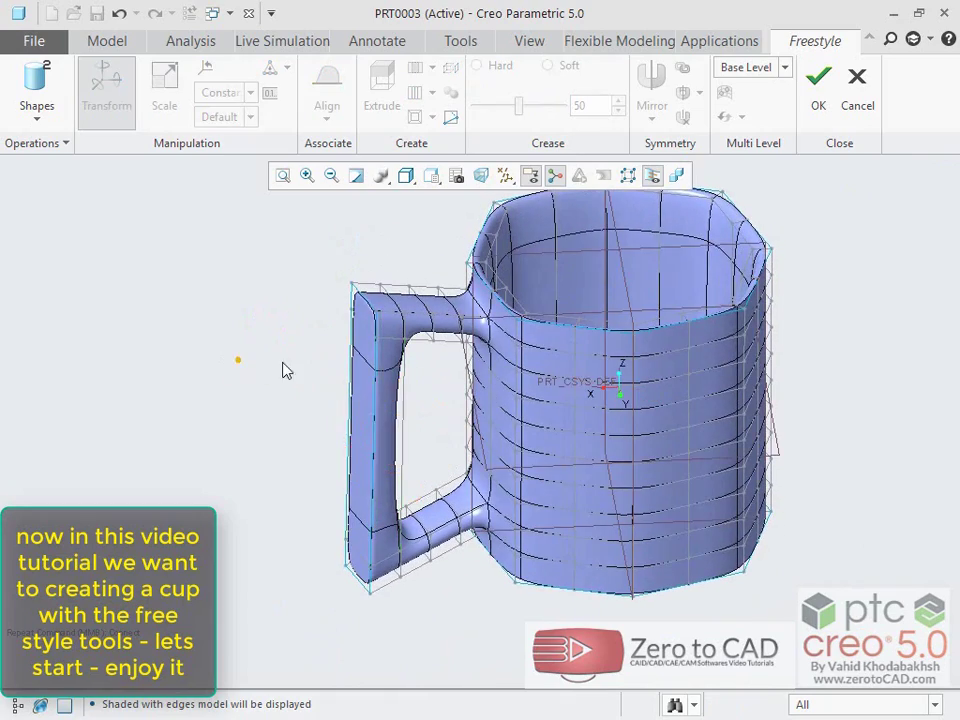
pyautogui.scroll(-3, 455, 387)
pyautogui.moveTo(567, 335); pyautogui.dragTo(754, 343, button='middle')
pyautogui.click(818, 86)
pyautogui.moveTo(765, 276); pyautogui.dragTo(737, 285, button='middle')
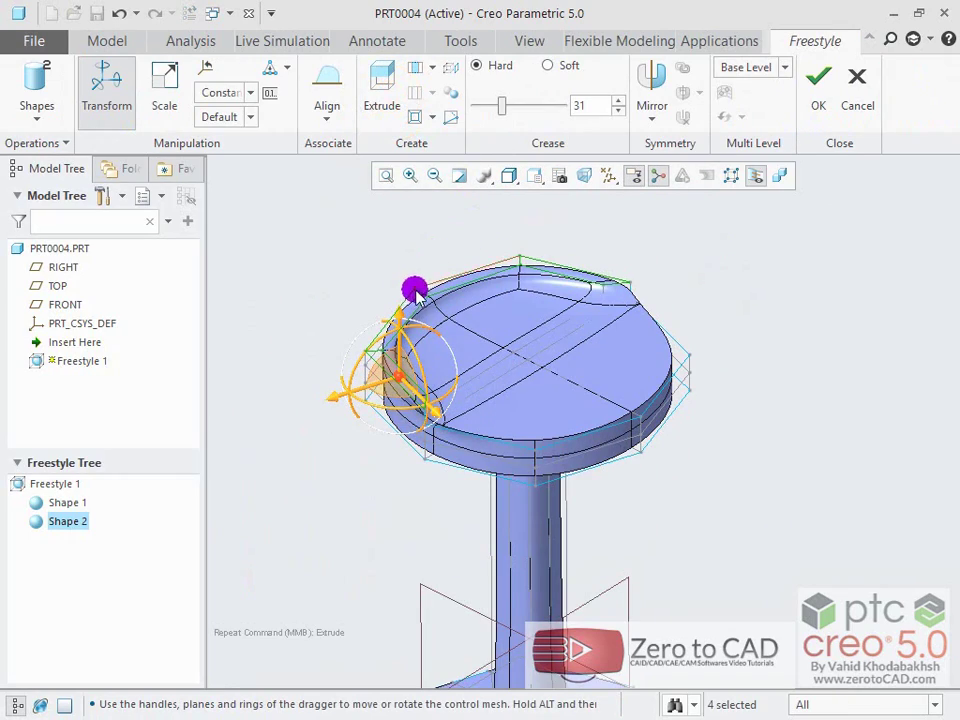
# Step: Raise the extruded rim faces on the goblet's upper disc to start the bowl wall
pyautogui.moveTo(399, 317); pyautogui.dragTo(391, 244)
pyautogui.scroll(2, 550, 311)
pyautogui.moveTo(552, 312)
pyautogui.mouseDown(button='middle')
pyautogui.moveTo(542, 278)
pyautogui.moveTo(556, 289)
pyautogui.mouseUp(button='middle')
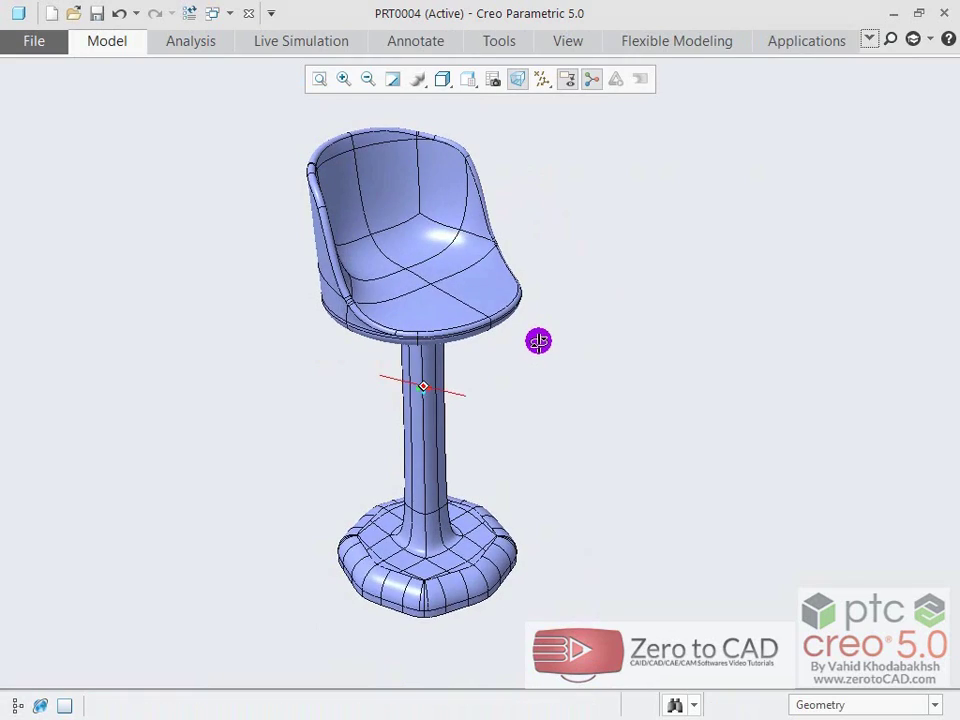
pyautogui.moveTo(540, 339)
pyautogui.mouseDown(button='middle')
pyautogui.moveTo(549, 343)
pyautogui.moveTo(521, 348)
pyautogui.moveTo(534, 356)
pyautogui.moveTo(441, 356)
pyautogui.moveTo(377, 339)
pyautogui.moveTo(377, 328)
pyautogui.moveTo(377, 362)
pyautogui.mouseUp(button='middle')
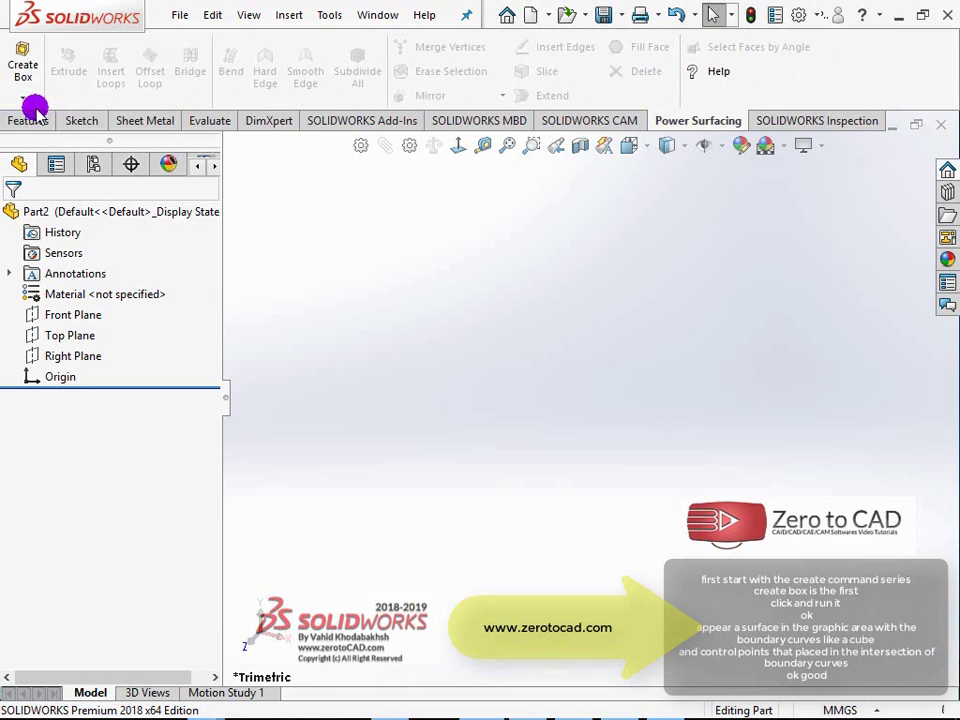
# Step: In SOLIDWORKS Power Surfacing, create a box with 3 length, 3 width and 3 height segments
pyautogui.click(22, 97)
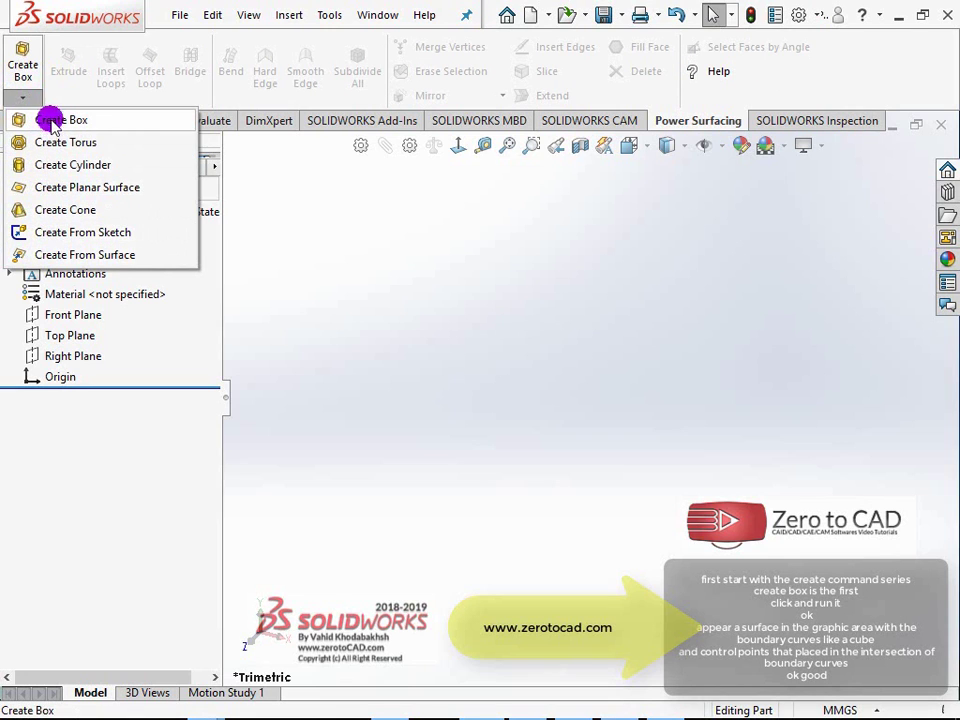
pyautogui.click(52, 122)
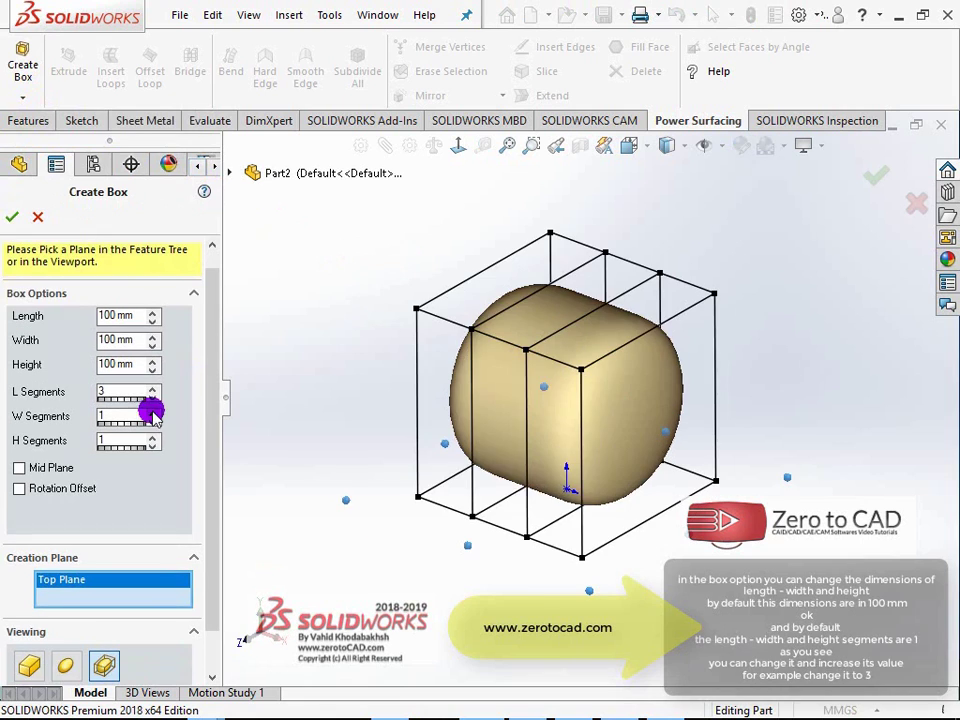
pyautogui.click(152, 411)
pyautogui.click(152, 411)
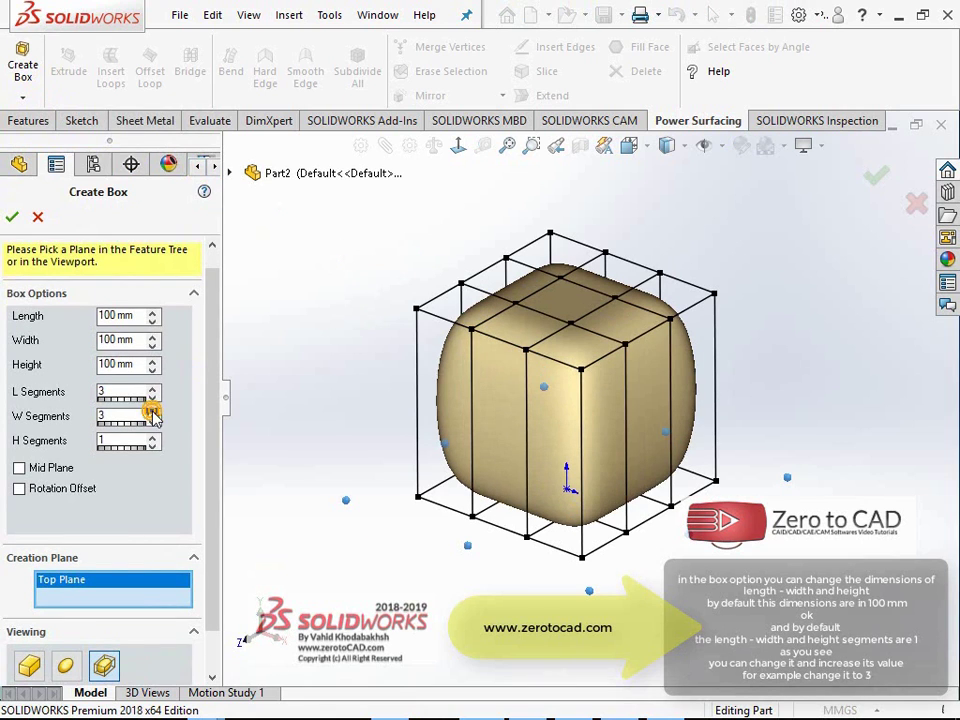
pyautogui.click(152, 436)
pyautogui.click(152, 436)
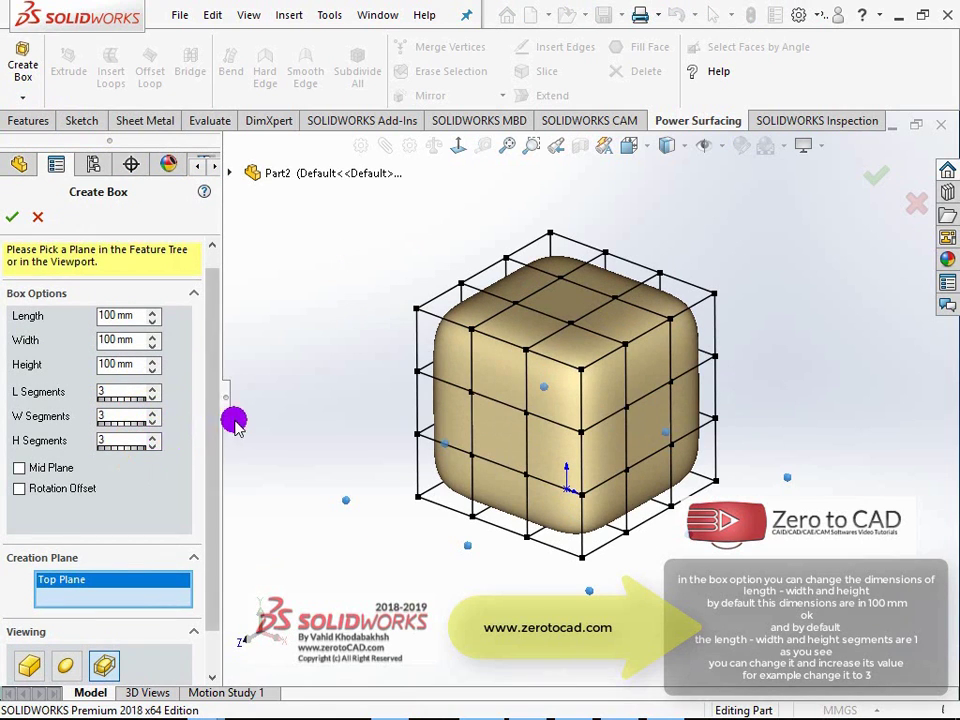
pyautogui.scroll(-2, 548, 440)
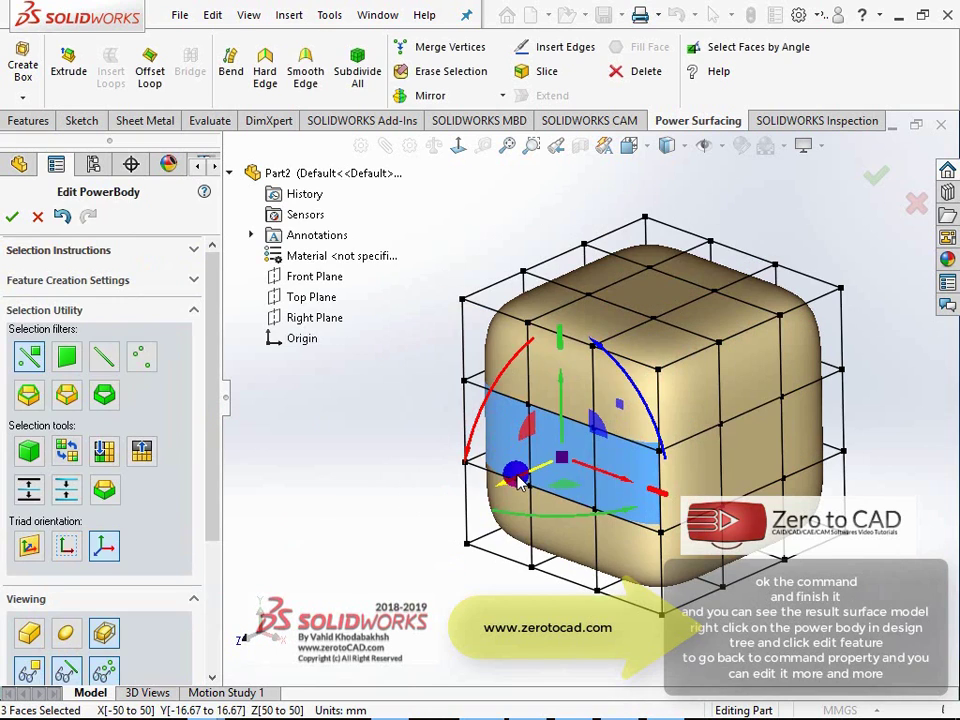
pyautogui.moveTo(480, 450); pyautogui.dragTo(316, 557)
pyautogui.click(12, 217)
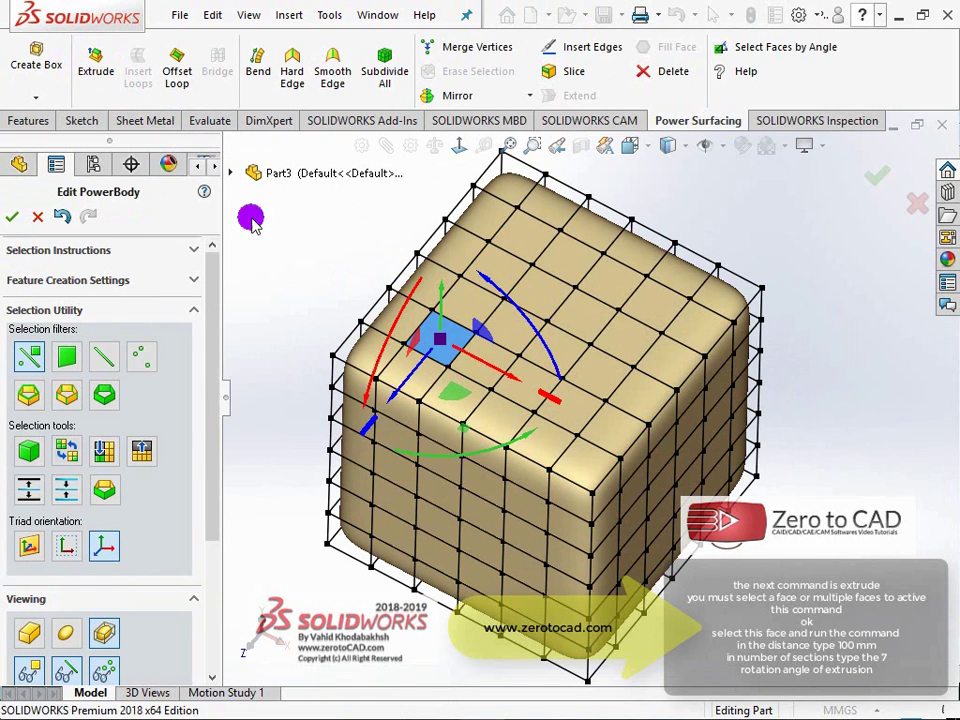
# Step: Extrude the selected face on top of the box by 100 mm
pyautogui.scroll(-3, 411, 285)
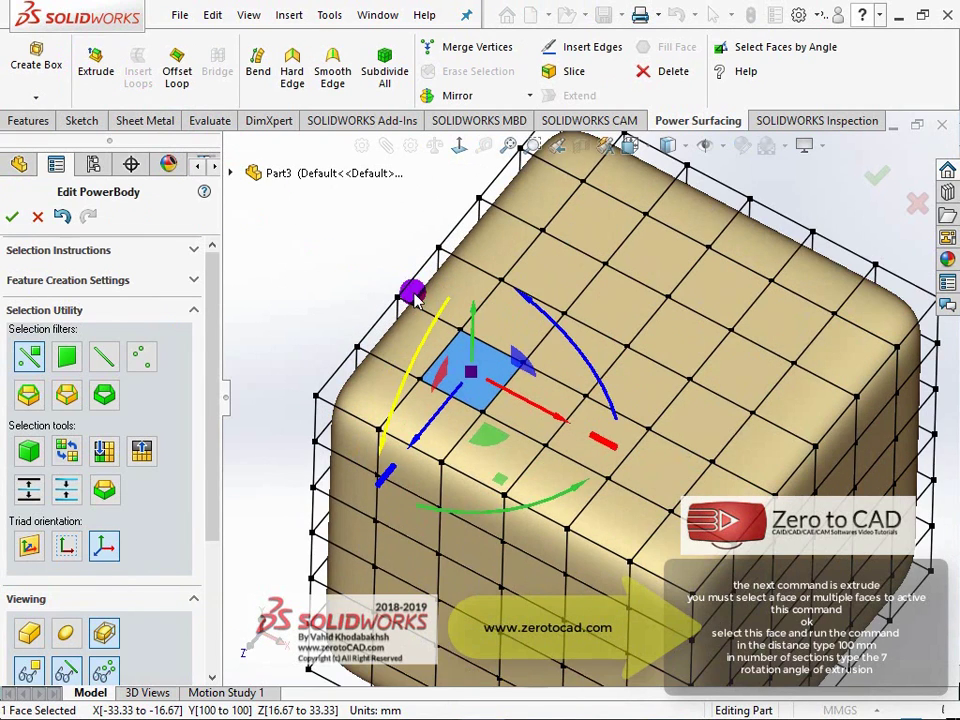
pyautogui.click(96, 68)
pyautogui.moveTo(514, 315); pyautogui.dragTo(511, 288, button='middle')
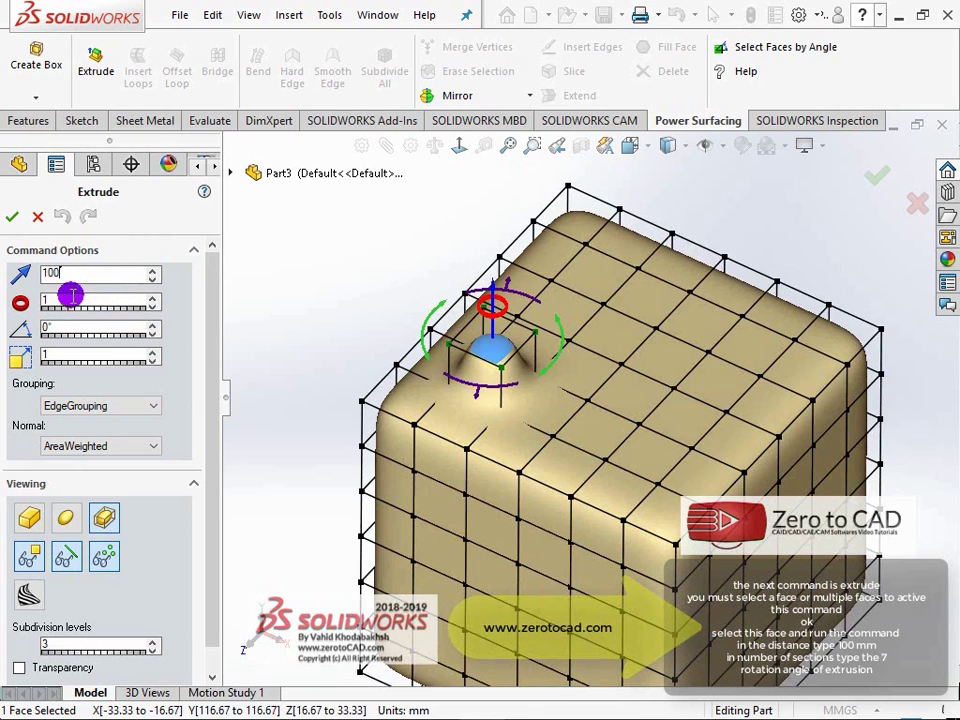
pyautogui.write('100')
# Step: Set the extrusion's number of sections to 7
pyautogui.click(63, 297)
pyautogui.scroll(1, 344, 331)
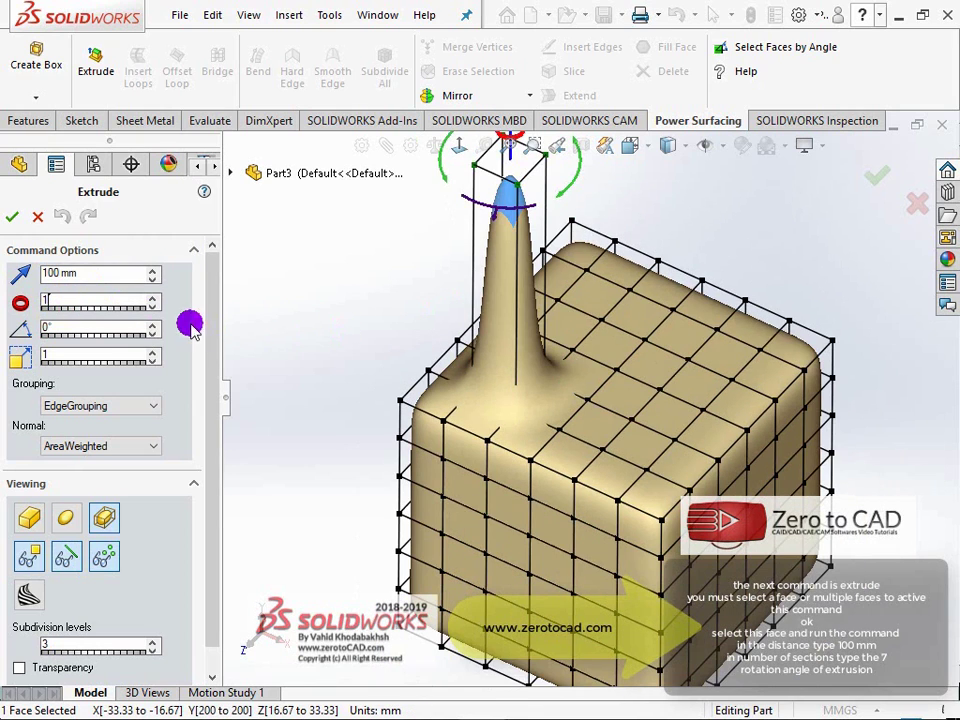
pyautogui.click(150, 300)
pyautogui.click(150, 300)
pyautogui.click(150, 300)
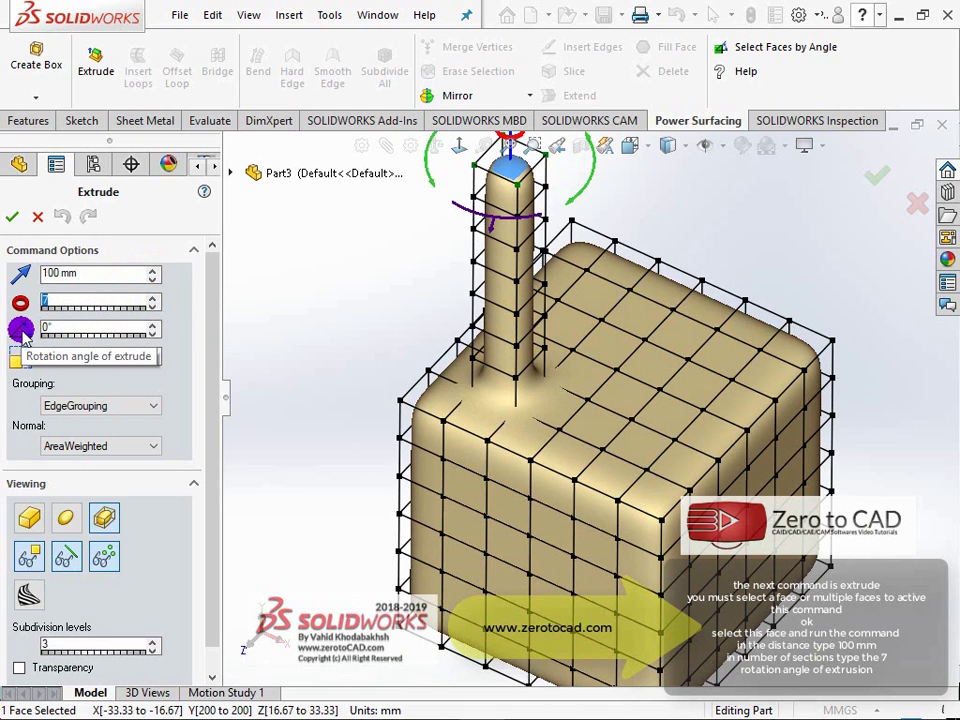
pyautogui.scroll(2, 469, 331)
pyautogui.scroll(-3, 568, 251)
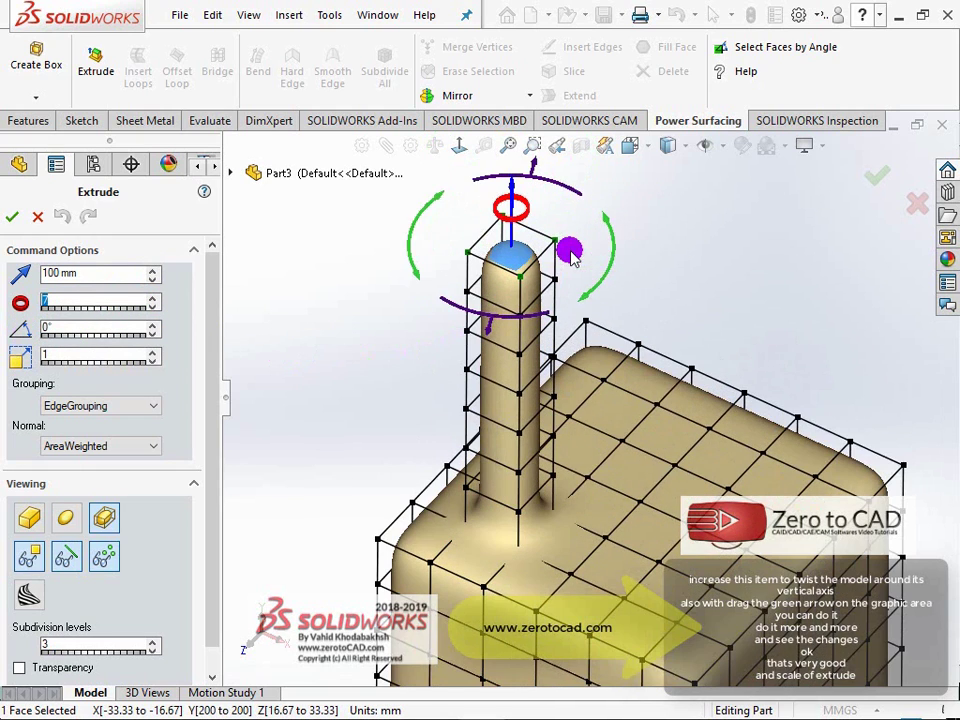
# Step: Try a rotation angle of 85° on the extrusion to twist the column
pyautogui.click(153, 329)
pyautogui.click(153, 329)
pyautogui.click(153, 329)
pyautogui.click(153, 329)
pyautogui.click(153, 329)
pyautogui.click(153, 329)
pyautogui.click(153, 329)
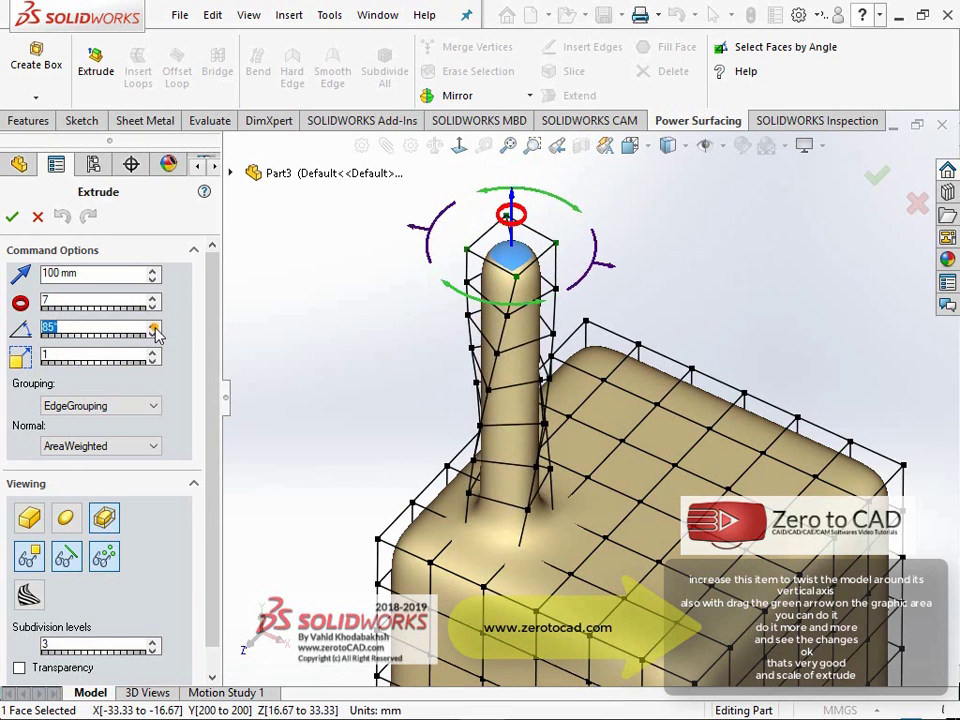
# Step: Return the extrusion's rotation angle to 0°
pyautogui.click(154, 333)
pyautogui.click(153, 337)
pyautogui.click(153, 337)
pyautogui.click(153, 337)
pyautogui.click(153, 337)
pyautogui.click(153, 337)
pyautogui.click(153, 337)
pyautogui.click(153, 337)
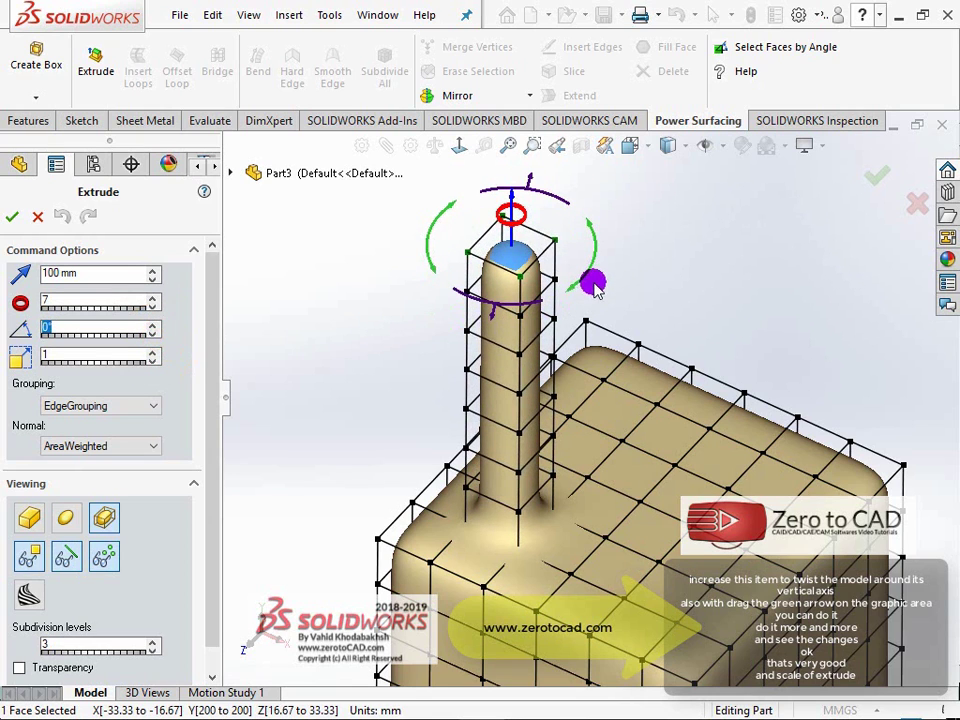
# Step: Twist the extruded column around its vertical axis directly with the rotation handle in the model
pyautogui.moveTo(590, 285)
pyautogui.mouseDown()
pyautogui.moveTo(607, 215)
pyautogui.moveTo(604, 251)
pyautogui.moveTo(585, 268)
pyautogui.mouseUp()
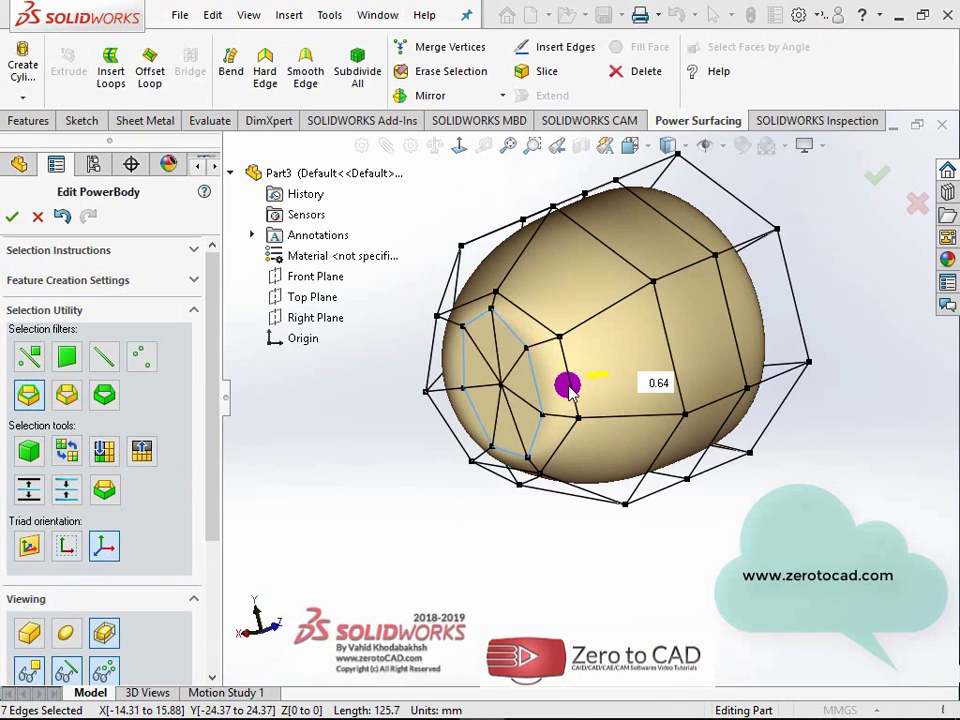
pyautogui.moveTo(568, 386); pyautogui.dragTo(548, 396)
pyautogui.moveTo(475, 260); pyautogui.dragTo(489, 332)
pyautogui.moveTo(549, 355); pyautogui.dragTo(568, 348, button='middle')
pyautogui.moveTo(570, 358)
pyautogui.mouseDown()
pyautogui.moveTo(595, 365)
pyautogui.moveTo(566, 382)
pyautogui.mouseUp()
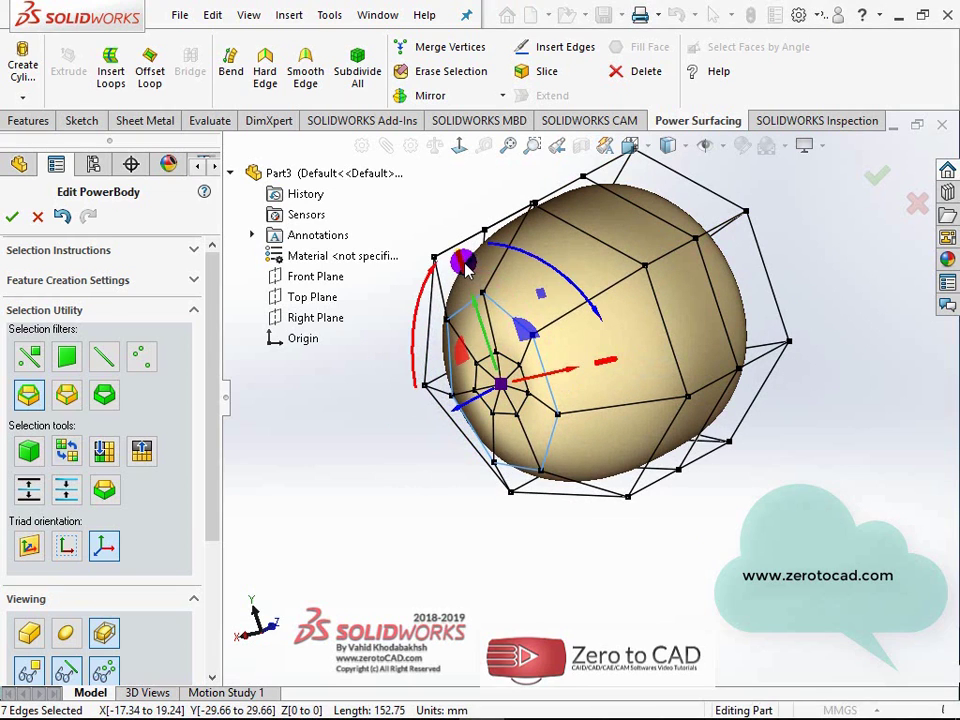
# Step: Rescale the selected seven-edge loop around the end of the rounded cylinder body with the triad
pyautogui.moveTo(464, 262); pyautogui.dragTo(476, 307)
pyautogui.moveTo(581, 351); pyautogui.dragTo(661, 423, button='middle')
pyautogui.scroll(-3, 661, 425)
pyautogui.moveTo(565, 440); pyautogui.dragTo(480, 400, button='middle')
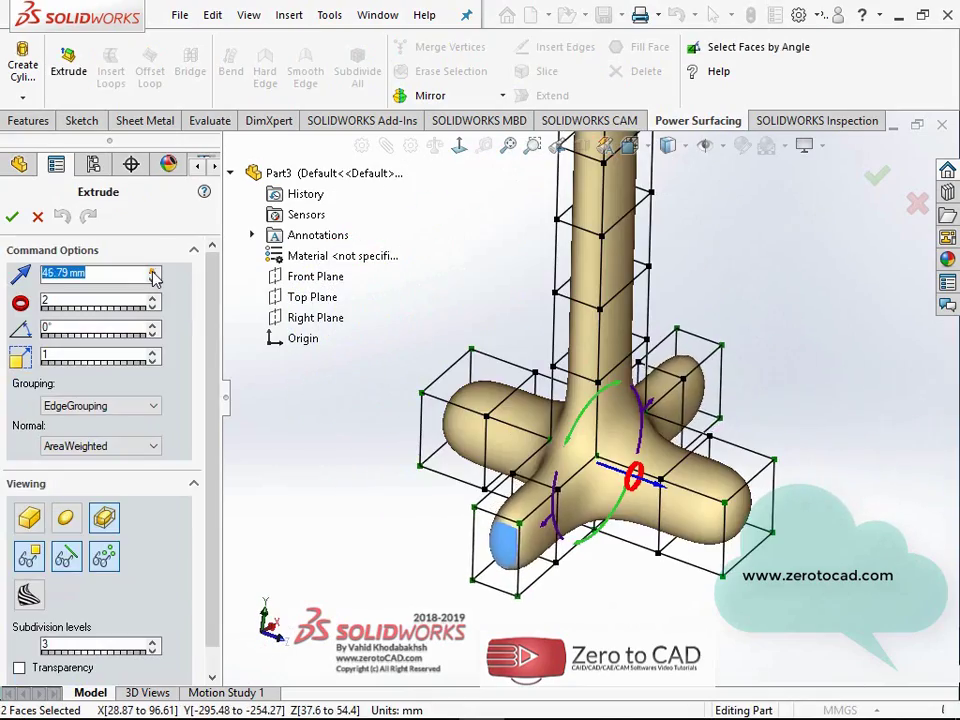
# Step: Increase the extrusion distance of the legs at the base of the column
pyautogui.click(153, 274)
pyautogui.click(152, 272)
pyautogui.scroll(3, 590, 412)
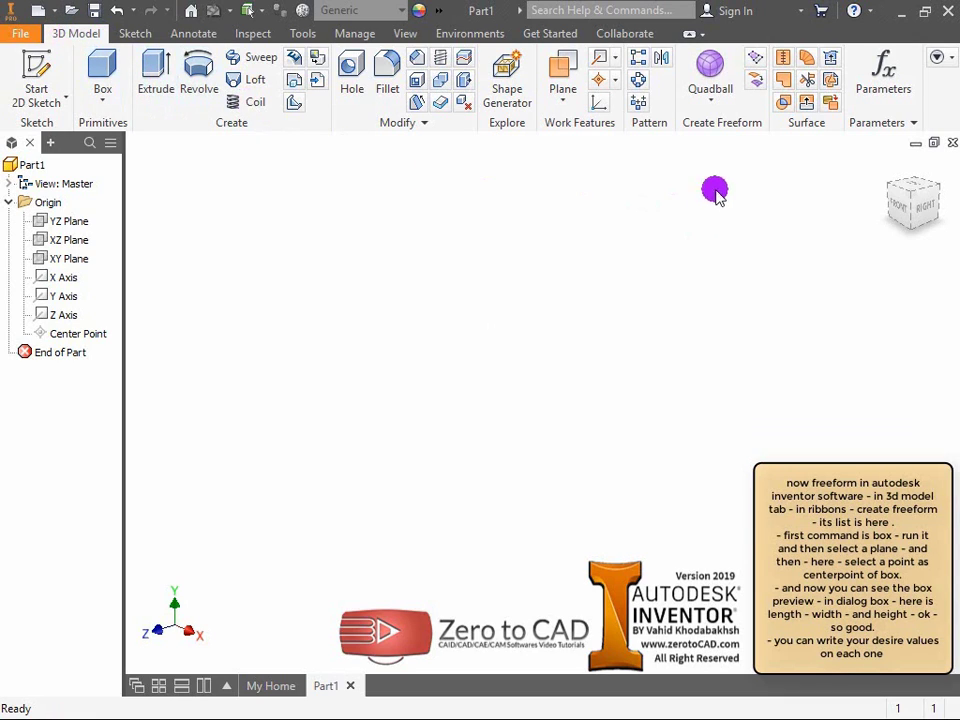
# Step: In Autodesk Inventor, place a freeform box on the XZ plane, centred on the origin's center point
pyautogui.click(712, 101)
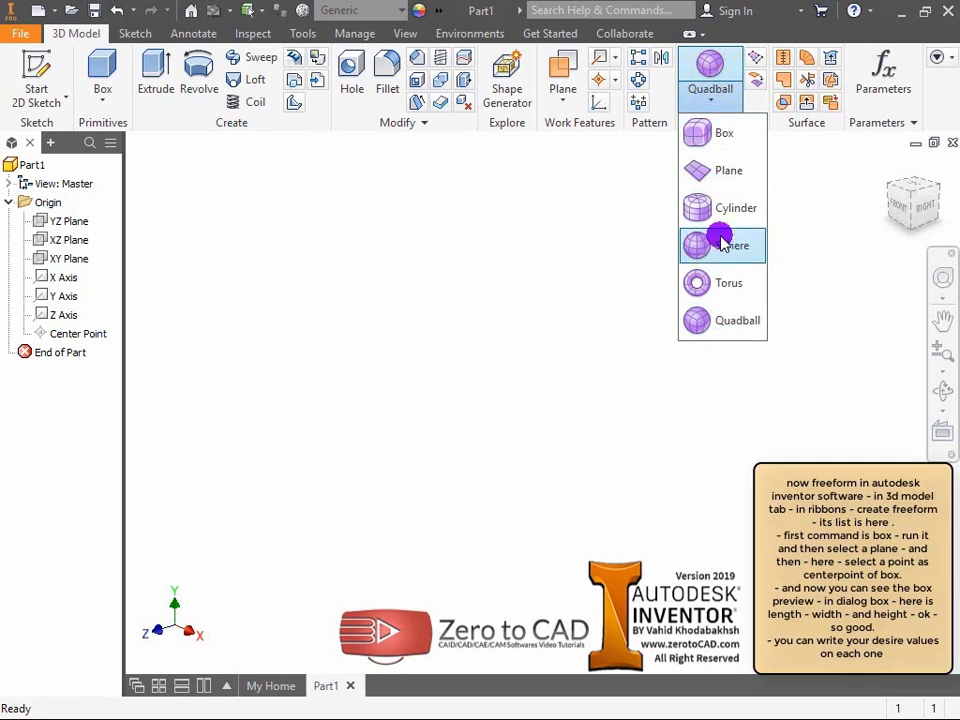
pyautogui.click(720, 135)
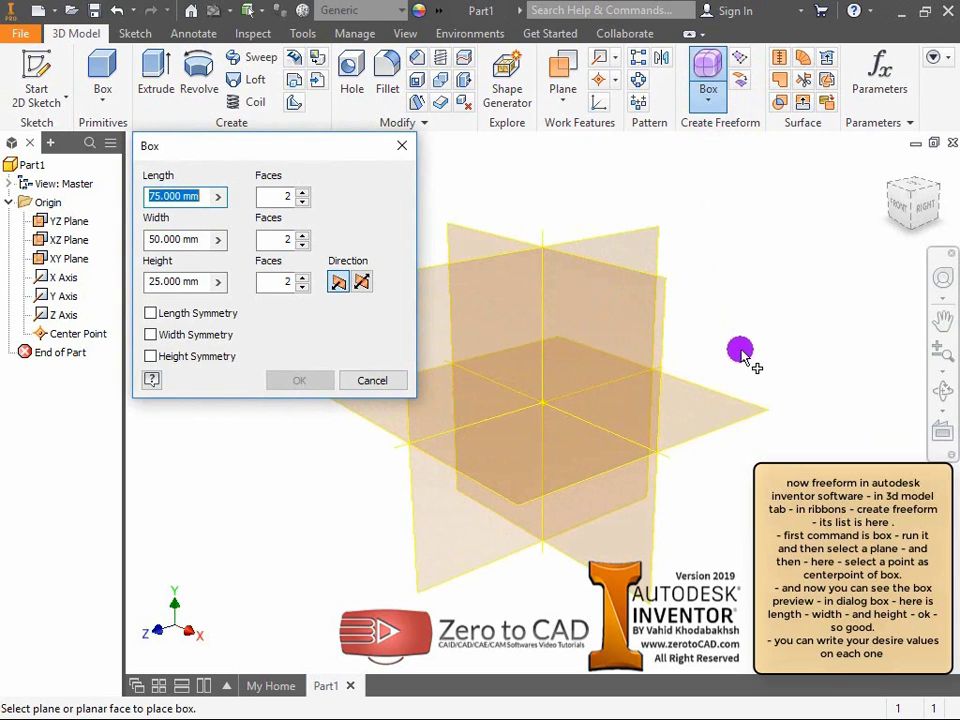
pyautogui.click(727, 394)
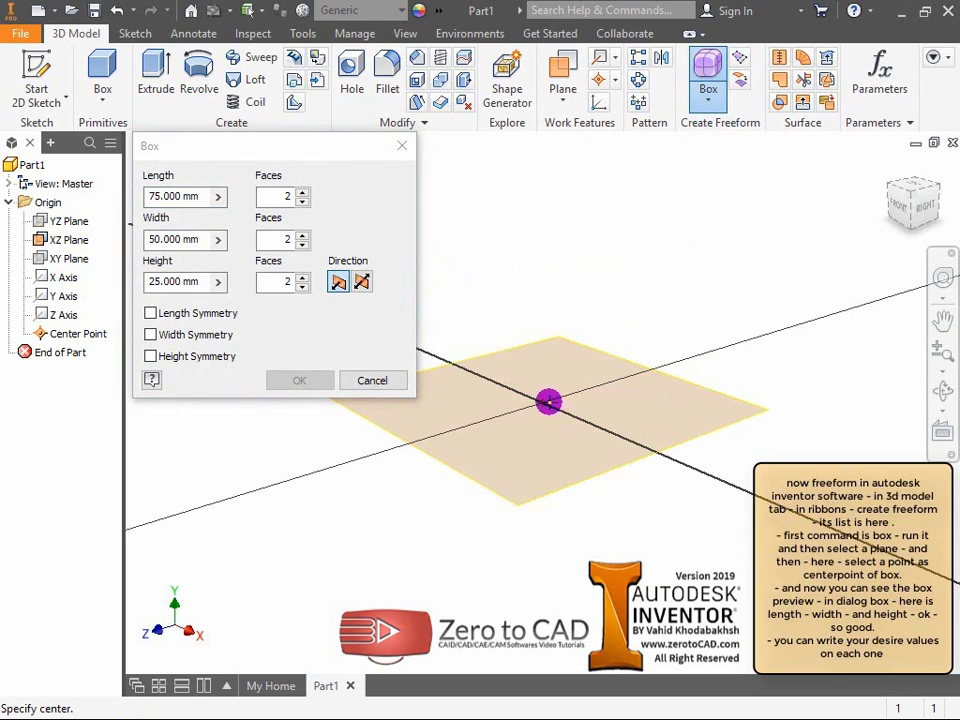
pyautogui.click(545, 400)
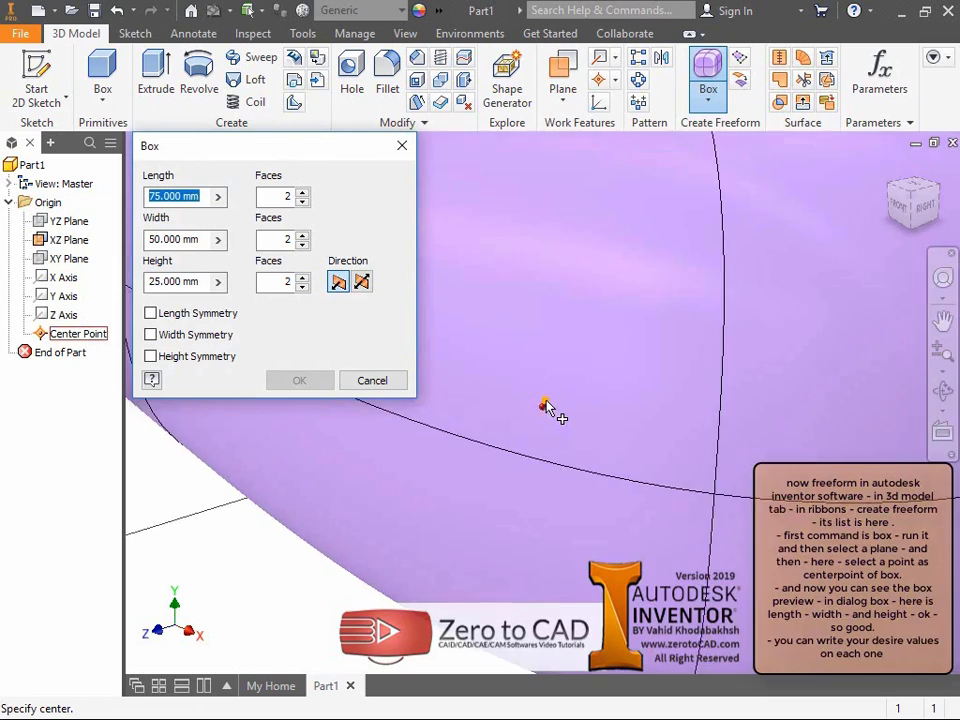
pyautogui.moveTo(559, 414); pyautogui.dragTo(664, 372, button='middle')
pyautogui.moveTo(258, 148); pyautogui.dragTo(135, 48)
pyautogui.moveTo(571, 259); pyautogui.dragTo(521, 253, button='middle')
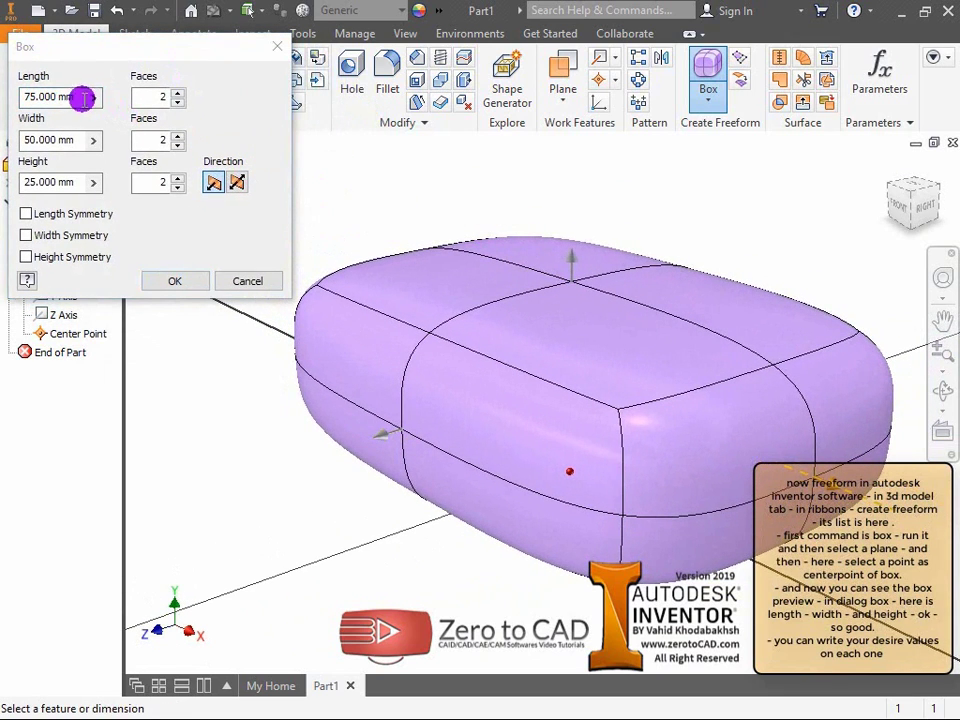
pyautogui.moveTo(83, 97); pyautogui.dragTo(56, 97)
pyautogui.moveTo(80, 140); pyautogui.dragTo(24, 140)
pyautogui.moveTo(88, 182); pyautogui.dragTo(24, 185)
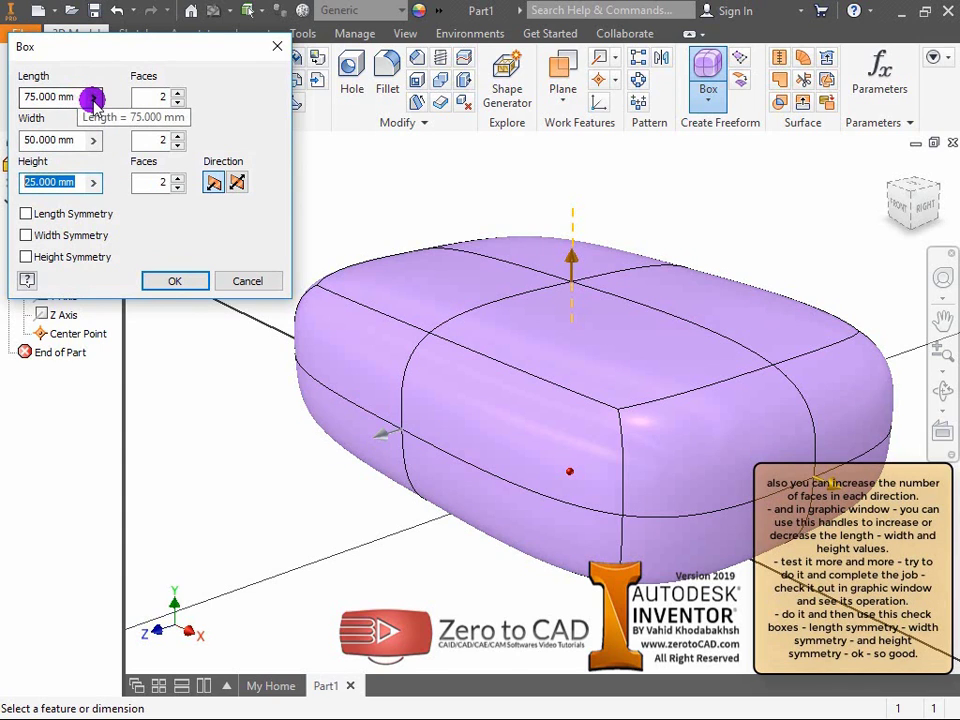
# Step: Set the freeform box's faces to 5 along the length, 6 along the width and 6 along the height
pyautogui.click(179, 93)
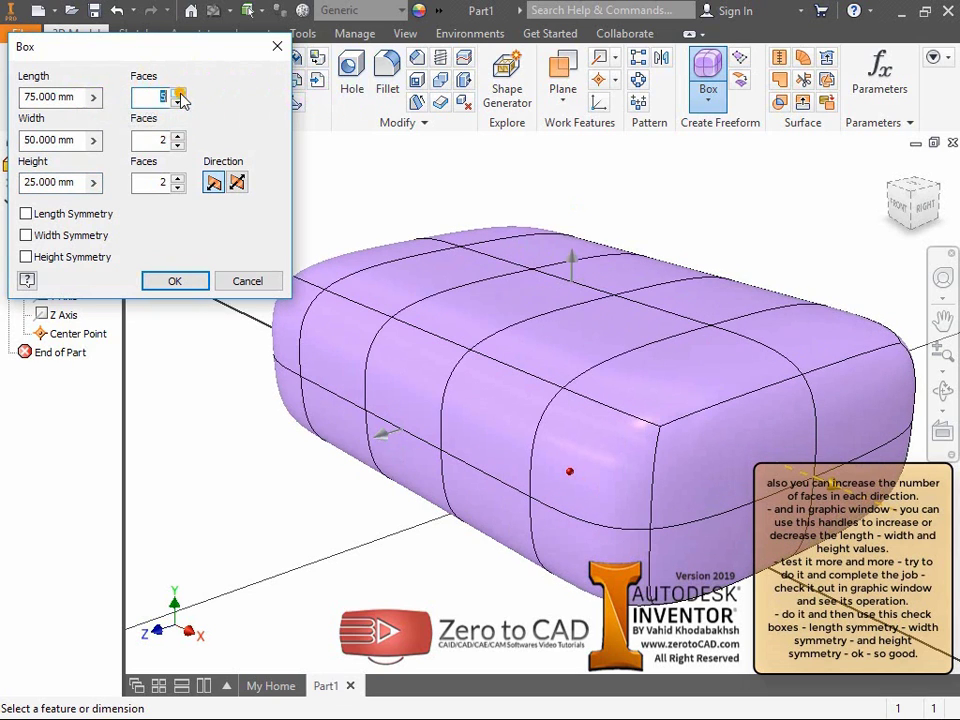
pyautogui.click(178, 134)
pyautogui.click(178, 138)
pyautogui.click(178, 138)
pyautogui.click(178, 177)
pyautogui.click(178, 177)
pyautogui.click(178, 177)
pyautogui.click(178, 177)
pyautogui.click(178, 141)
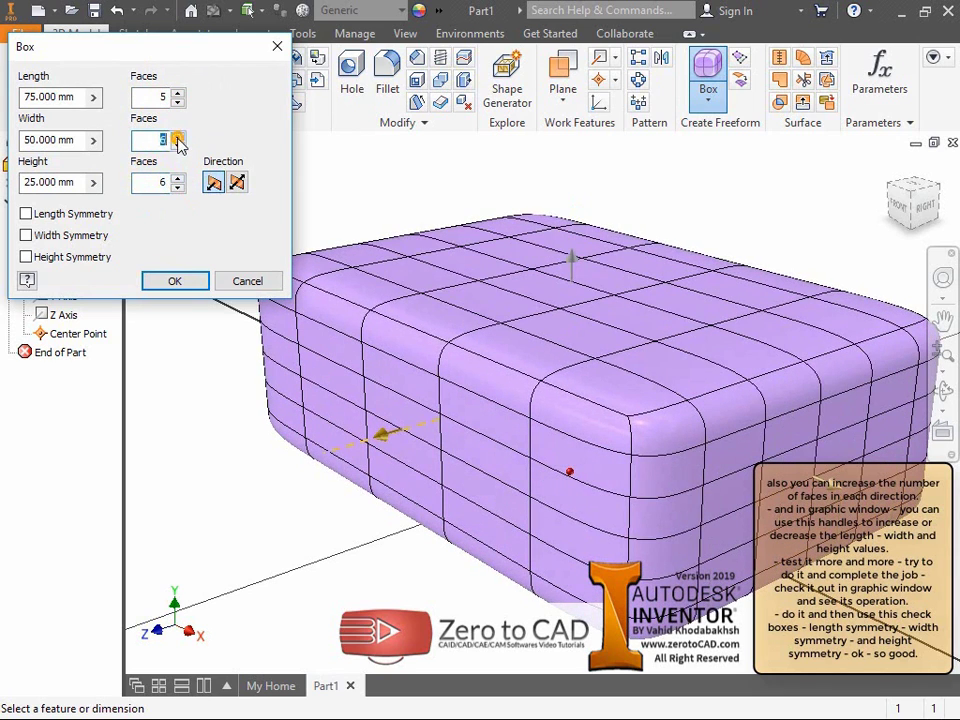
# Step: Adjust the freeform box's height directly in the preview
pyautogui.moveTo(570, 257)
pyautogui.mouseDown()
pyautogui.moveTo(579, 193)
pyautogui.moveTo(586, 249)
pyautogui.mouseUp()
pyautogui.scroll(-3, 627, 258)
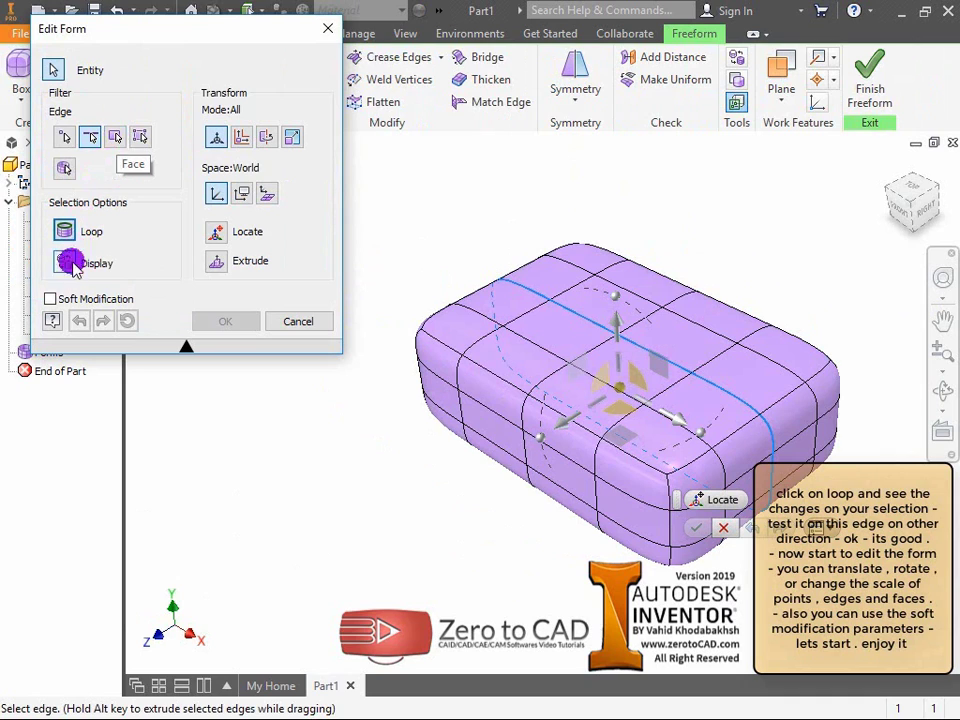
# Step: Edit the form with Soft Modification off, moving a single point on the box's upper surface upward along Y
pyautogui.click(50, 299)
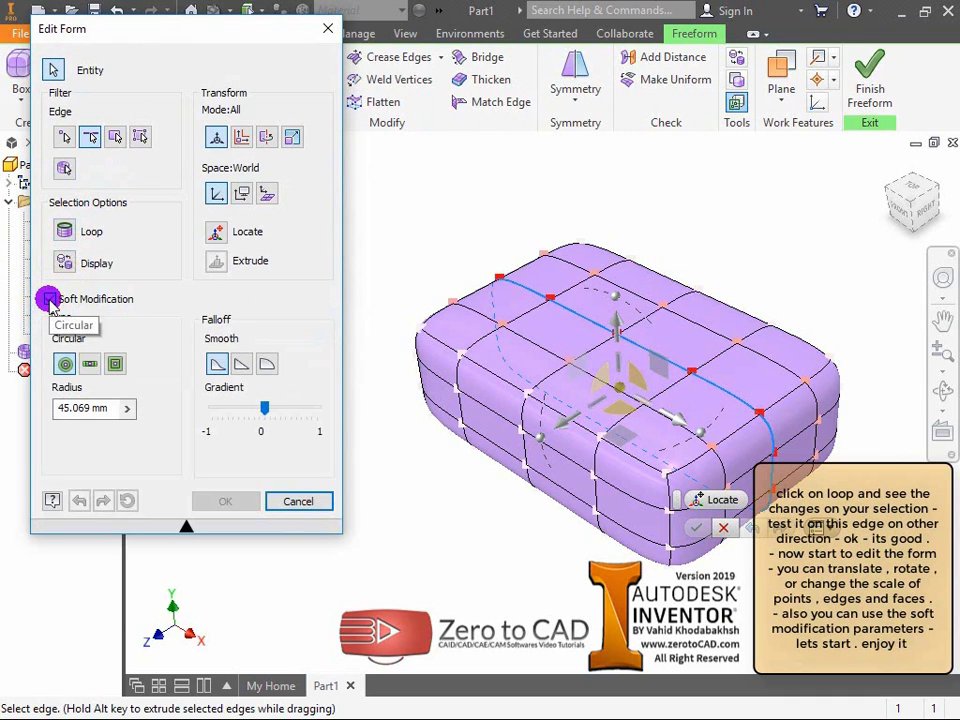
pyautogui.click(50, 299)
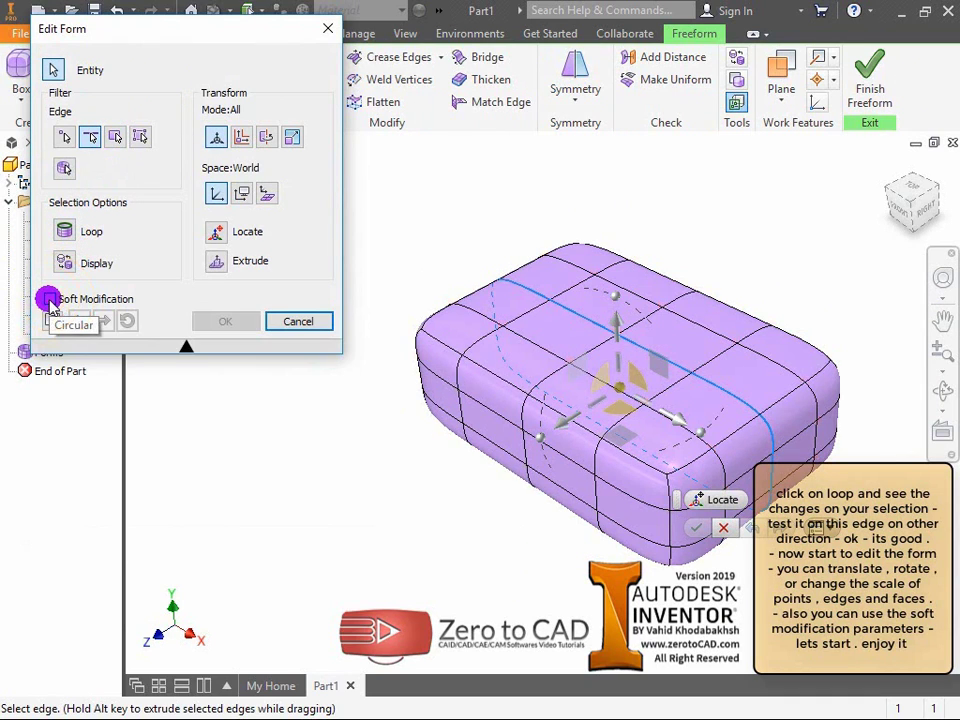
pyautogui.click(76, 137)
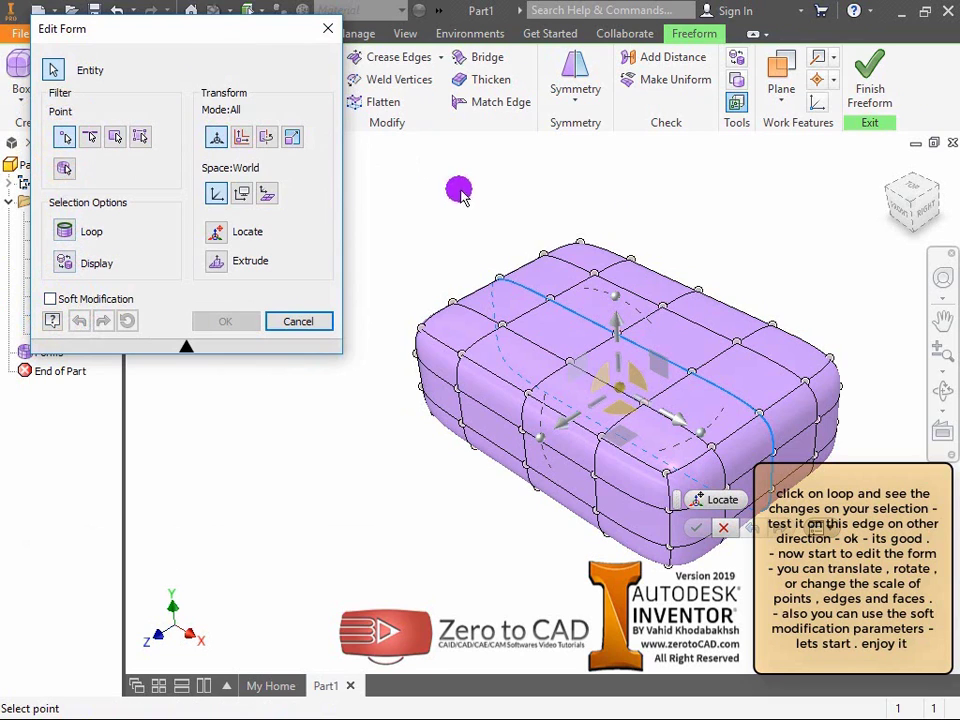
pyautogui.click(552, 299)
pyautogui.click(552, 300)
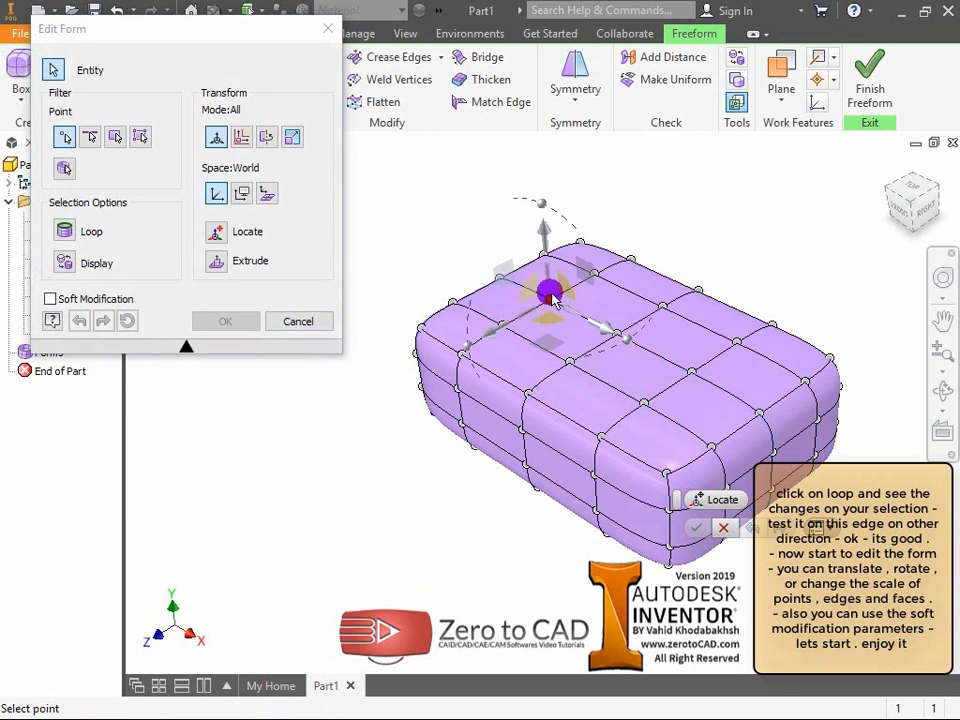
pyautogui.moveTo(543, 235); pyautogui.dragTo(546, 75)
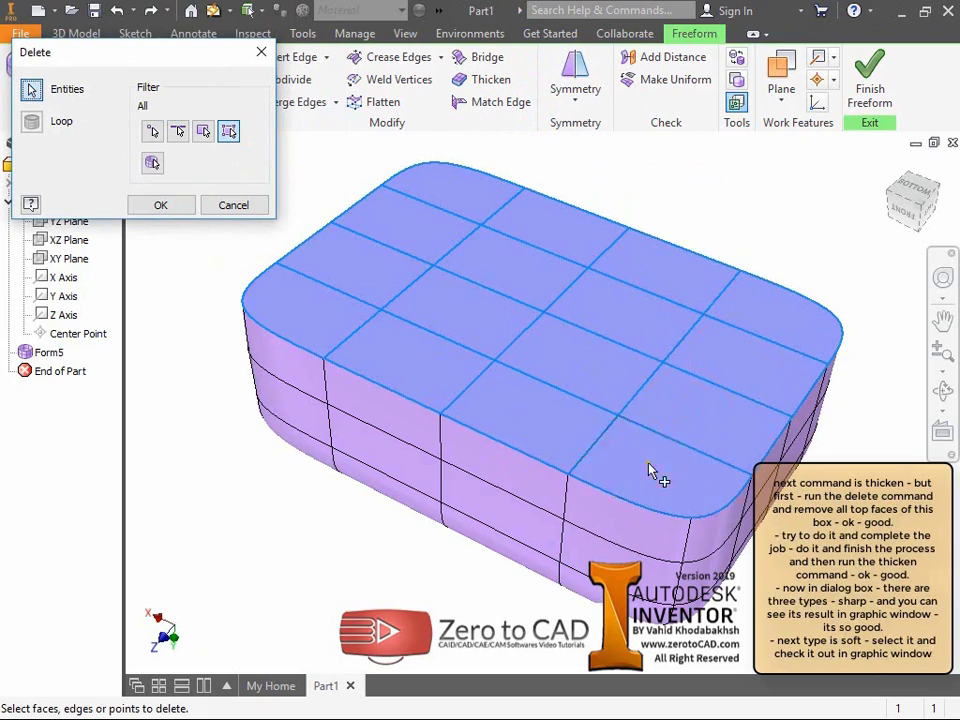
# Step: Delete all selected top faces of the box and set up a Sharp thicken on the remaining open body
pyautogui.click(161, 205)
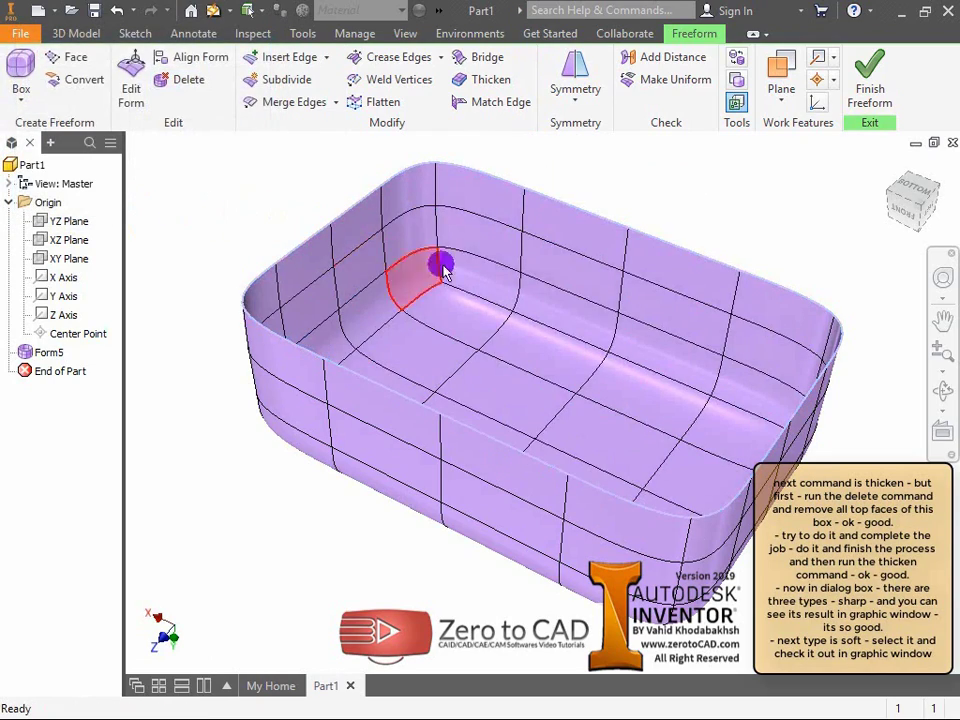
pyautogui.moveTo(632, 340)
pyautogui.keyDown('shift'); pyautogui.mouseDown(button='middle')
pyautogui.moveTo(621, 321)
pyautogui.moveTo(628, 306)
pyautogui.moveTo(632, 334)
pyautogui.moveTo(632, 321)
pyautogui.mouseUp(button='middle'); pyautogui.keyUp('shift')
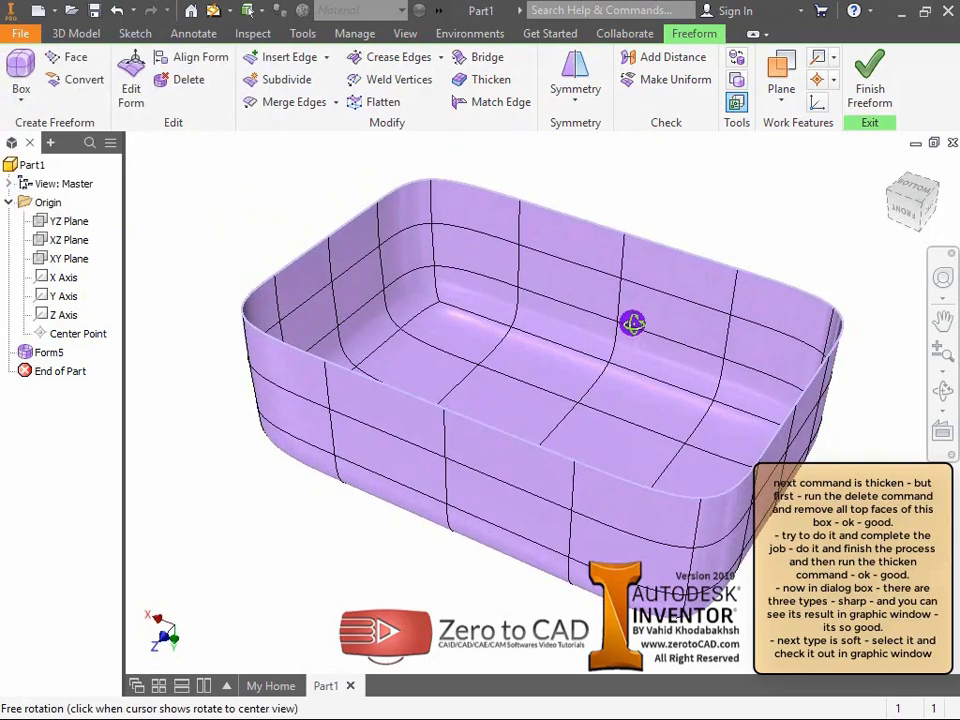
pyautogui.click(486, 79)
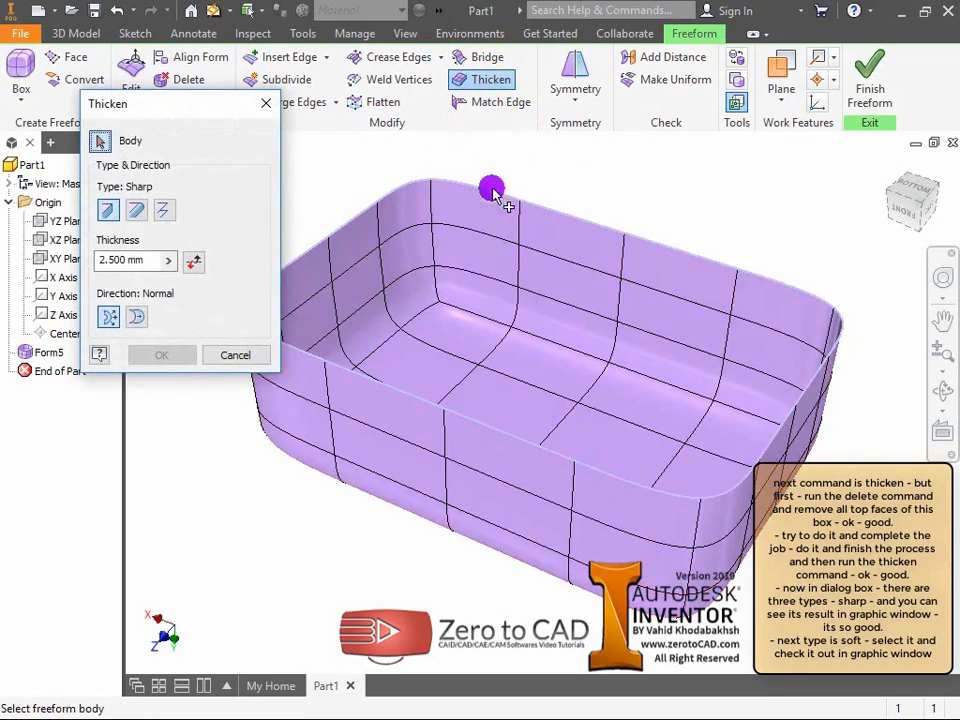
pyautogui.click(505, 222)
pyautogui.keyDown('shift'); pyautogui.moveTo(507, 222); pyautogui.dragTo(640, 322, button='middle'); pyautogui.keyUp('shift')
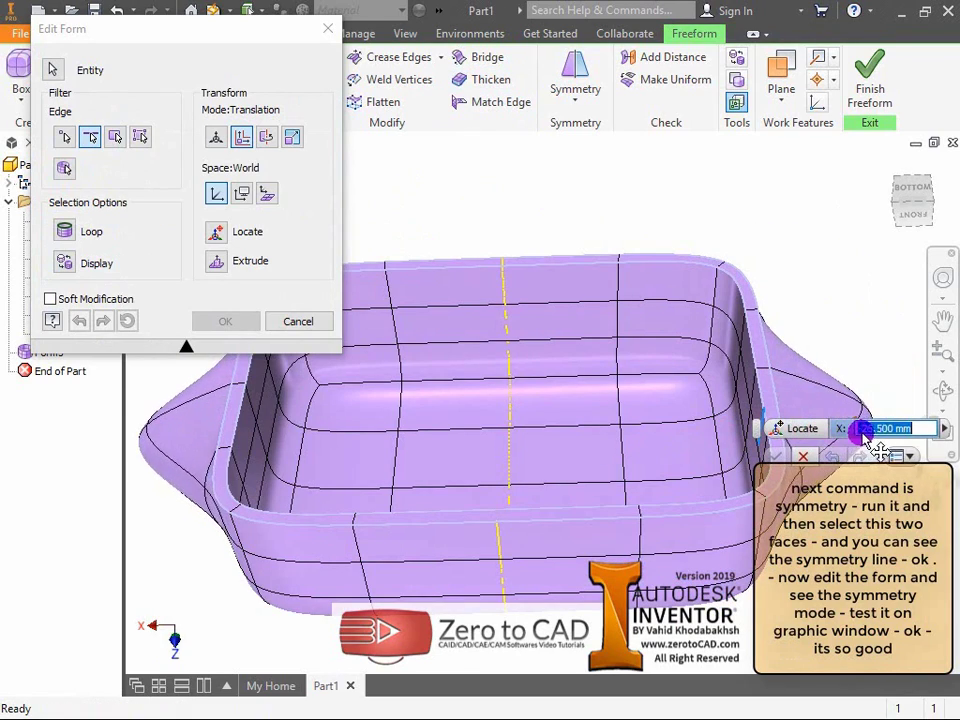
# Step: Translate the selected side edge of the symmetric tray along X in Edit Form
pyautogui.doubleClick(873, 427)
pyautogui.moveTo(875, 428); pyautogui.dragTo(521, 392)
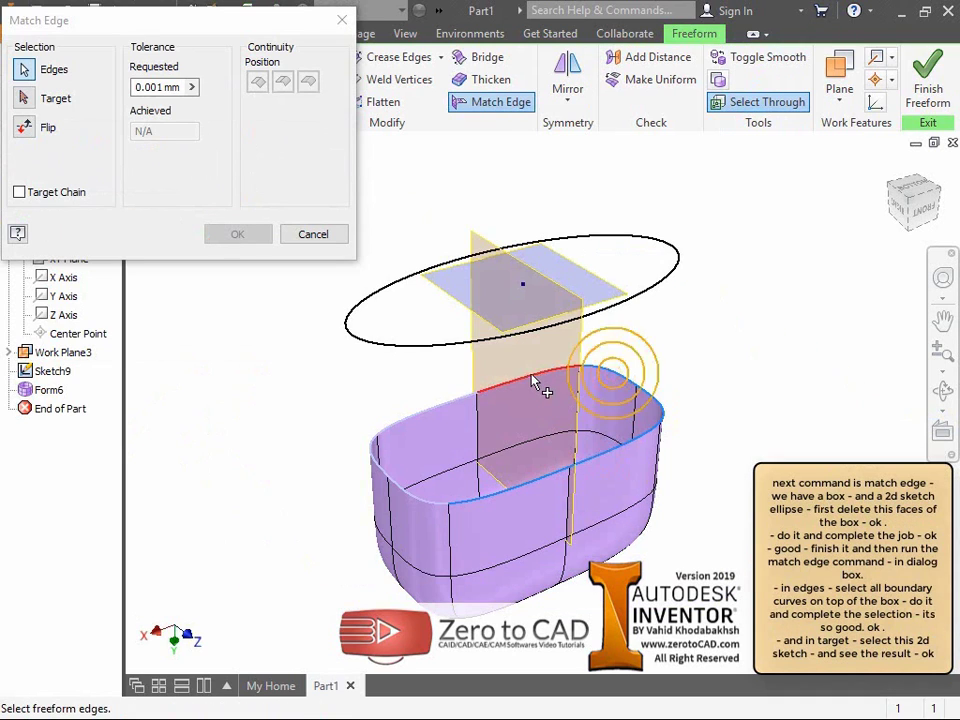
# Step: Match the boundary edges around the open box's rim to the ellipse sketch above, with a 0.001 mm tolerance
pyautogui.click(533, 381)
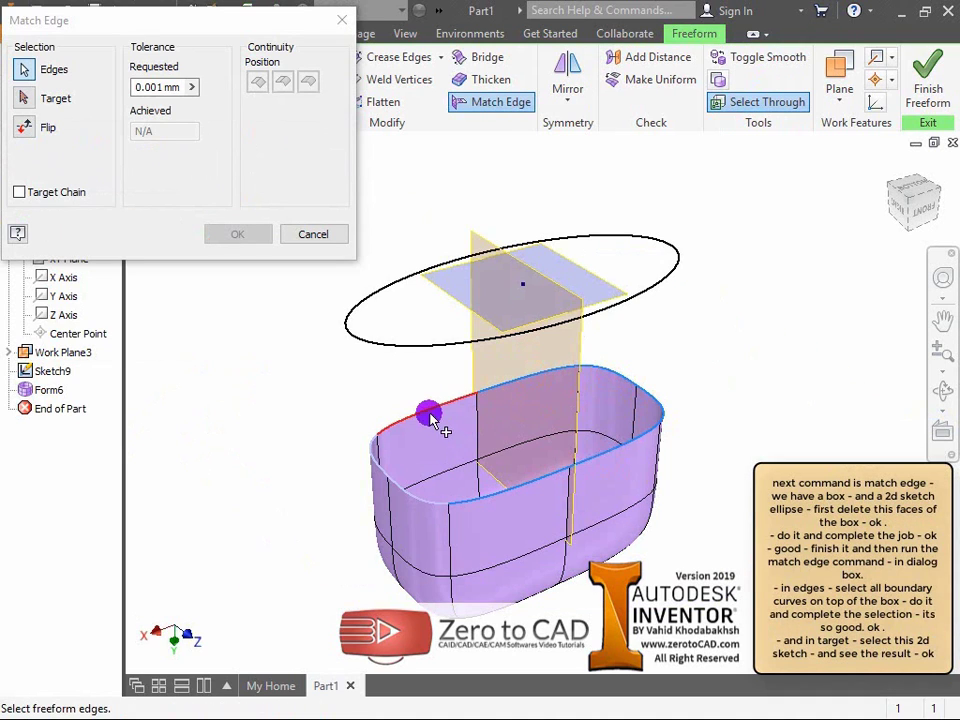
pyautogui.click(381, 459)
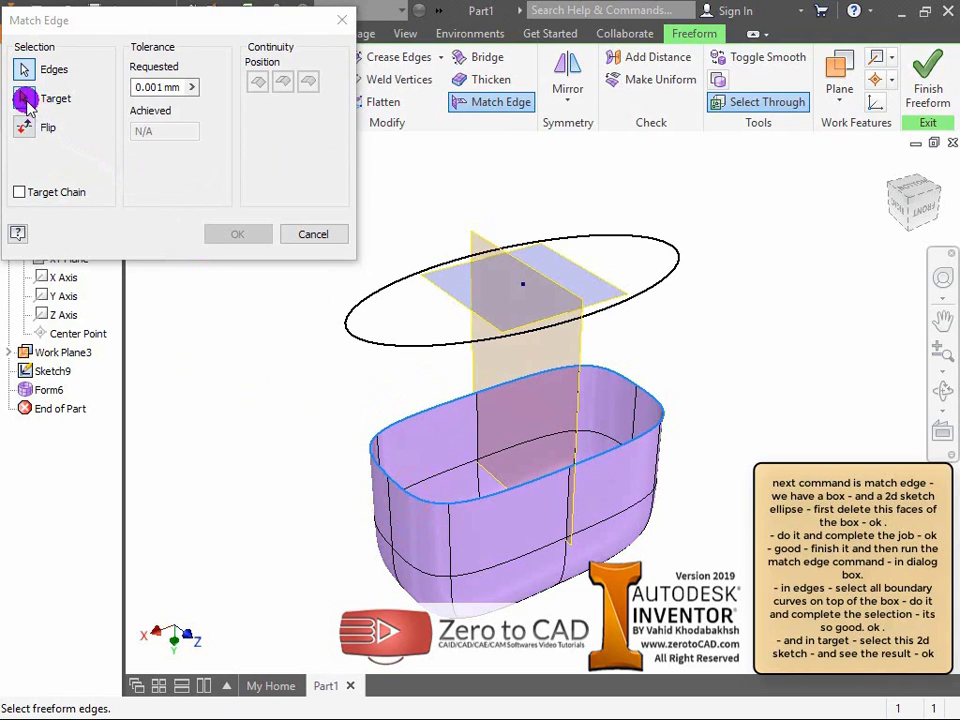
pyautogui.click(366, 299)
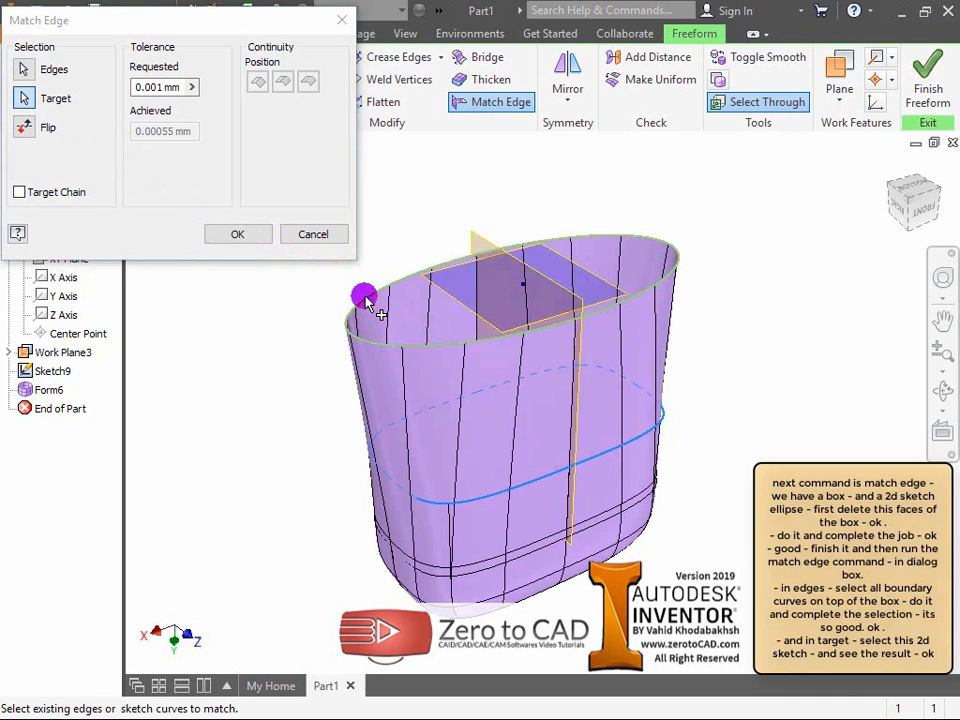
pyautogui.click(237, 232)
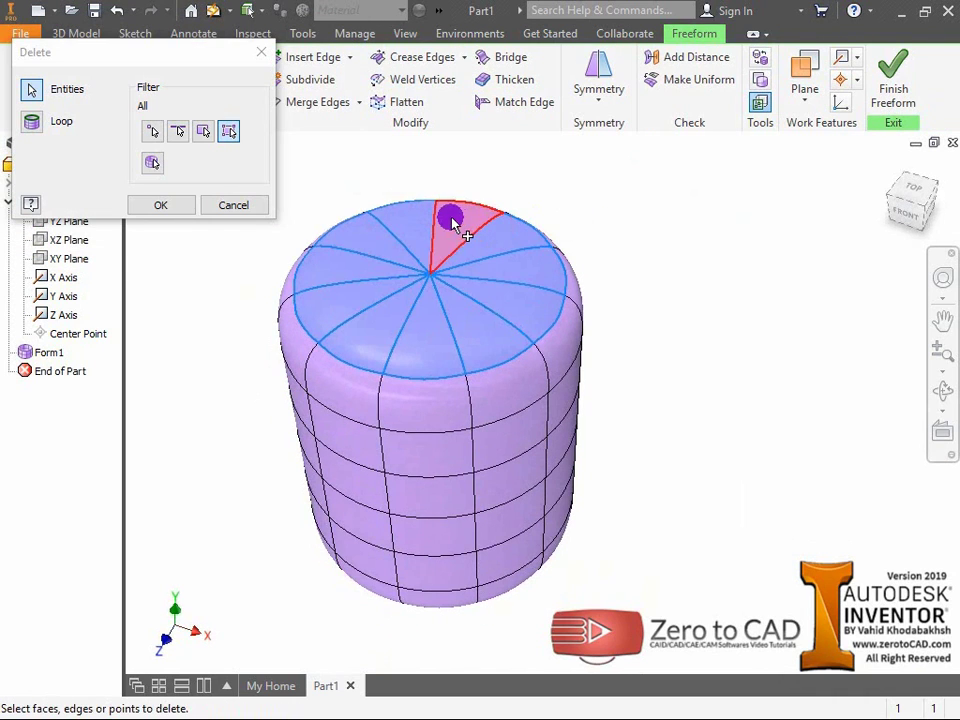
# Step: Delete the selected wedge faces closing the upper end of the freeform cylinder
pyautogui.click(167, 203)
pyautogui.keyDown('shift'); pyautogui.moveTo(317, 193); pyautogui.dragTo(389, 190, button='middle'); pyautogui.keyUp('shift')
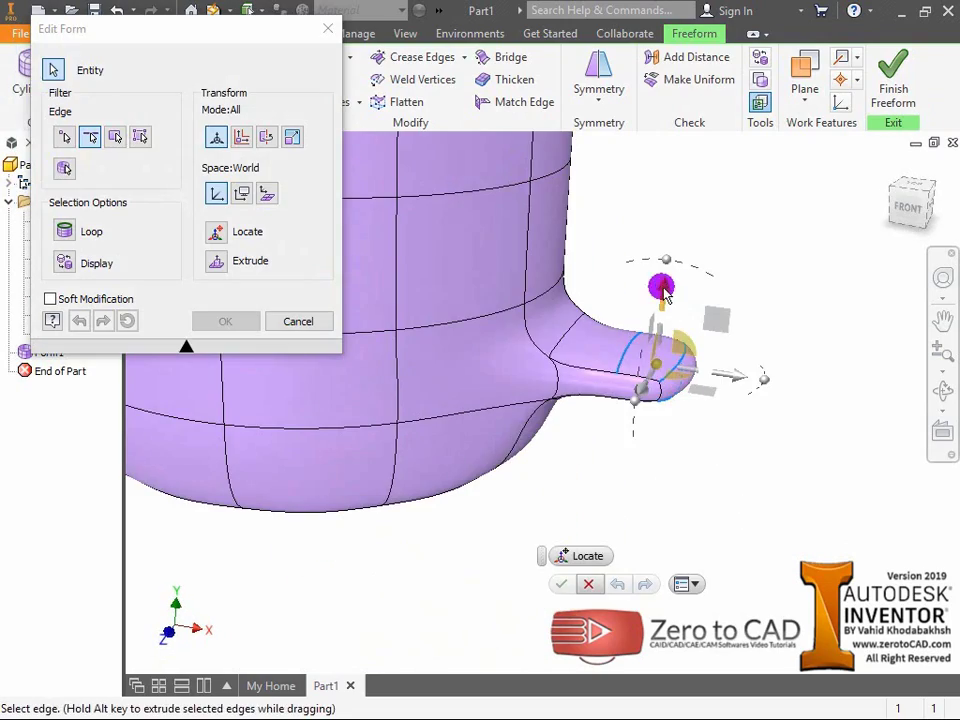
pyautogui.moveTo(660, 285); pyautogui.dragTo(678, 212)
pyautogui.scroll(5, 680, 492)
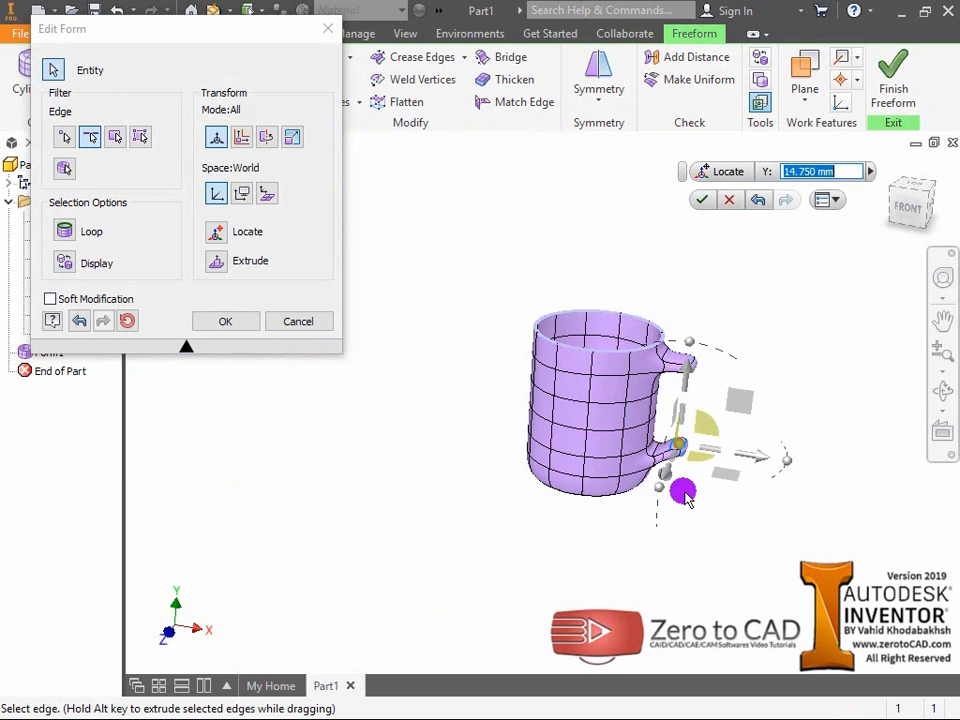
# Step: Shift the lower handle stub's end on the mug along Y and finish the form edit
pyautogui.keyDown('shift'); pyautogui.moveTo(684, 493); pyautogui.dragTo(694, 480, button='middle'); pyautogui.keyUp('shift')
pyautogui.scroll(-5, 690, 388)
pyautogui.click(240, 318)
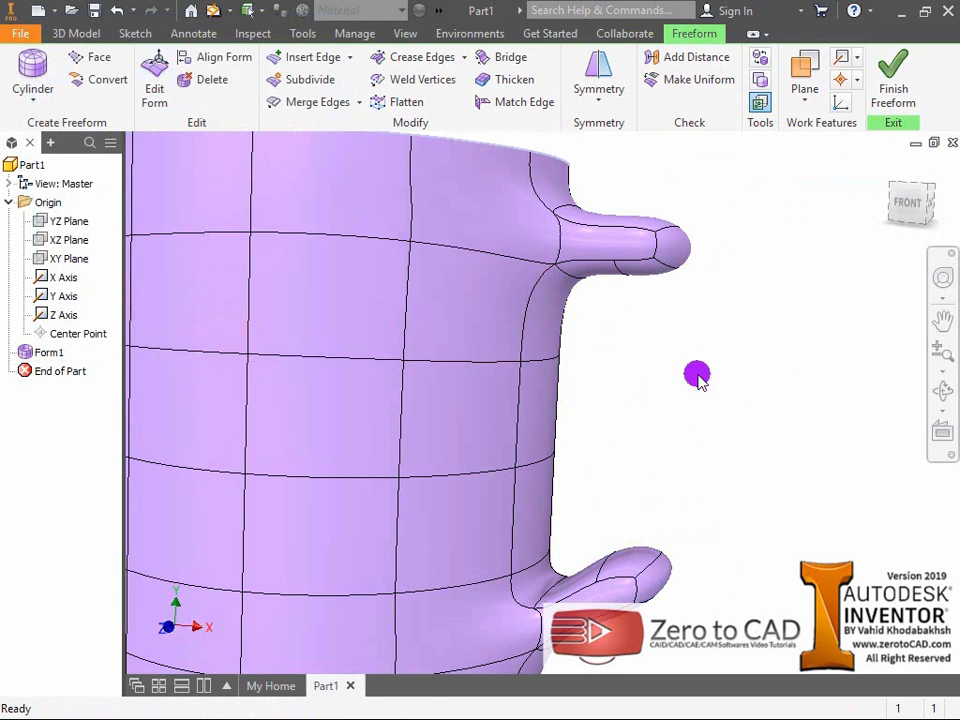
# Step: Set up a bridge with 2 faces between the ends of the mug's upper and lower handle stubs
pyautogui.click(502, 57)
pyautogui.keyDown('shift'); pyautogui.moveTo(658, 328); pyautogui.dragTo(642, 273, button='middle'); pyautogui.keyUp('shift')
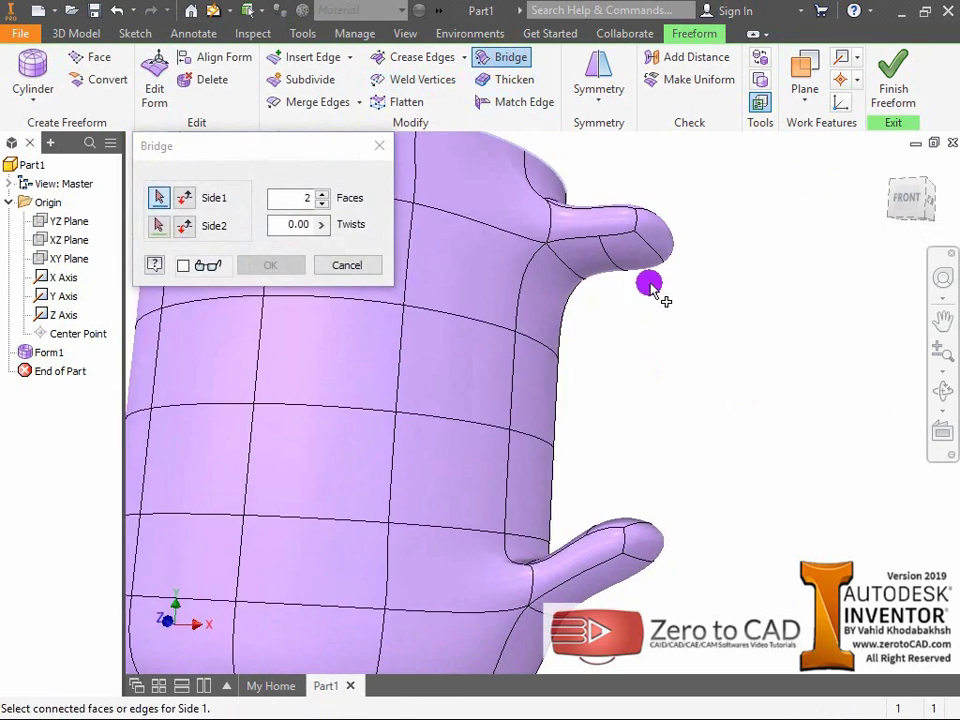
pyautogui.click(628, 253)
pyautogui.keyDown('shift'); pyautogui.moveTo(647, 347); pyautogui.dragTo(628, 553, button='middle'); pyautogui.keyUp('shift')
pyautogui.click(623, 642)
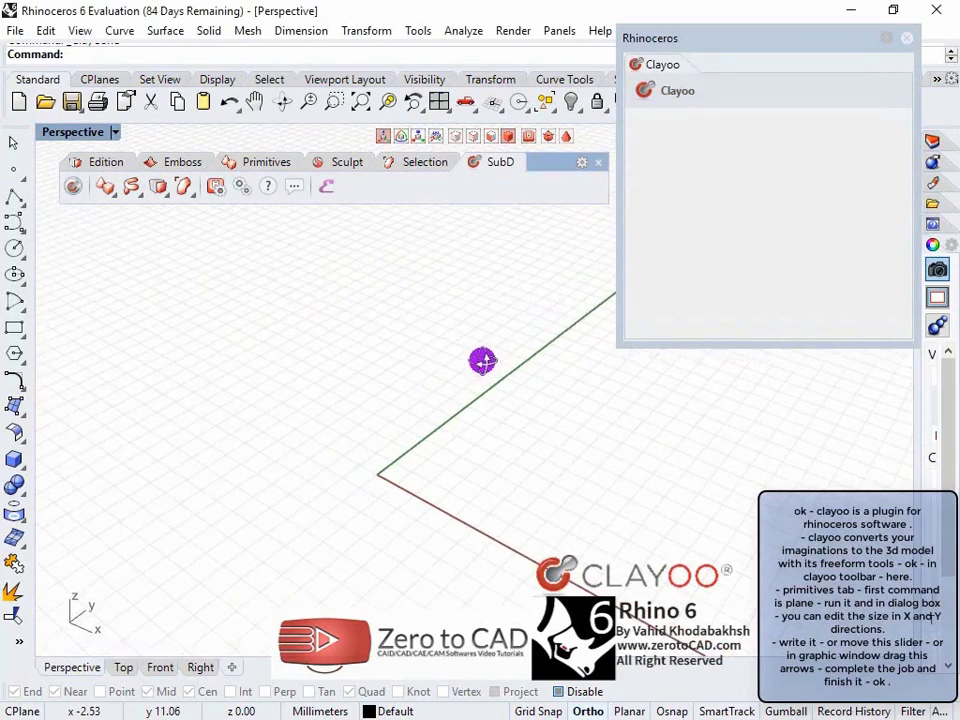
pyautogui.moveTo(499, 355); pyautogui.dragTo(503, 365, button='right')
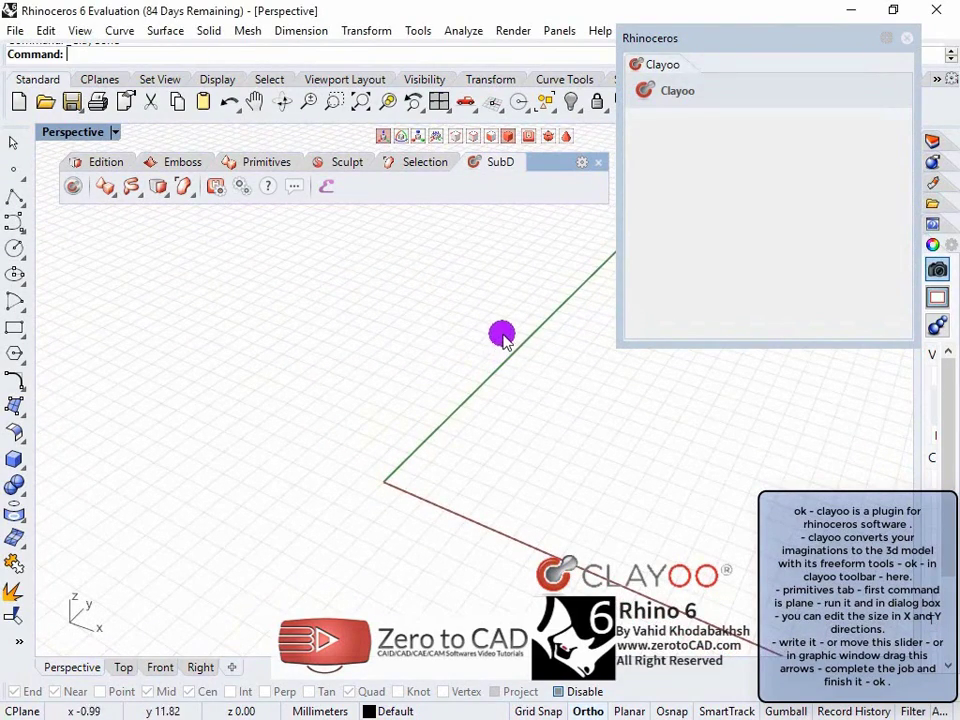
pyautogui.moveTo(549, 161)
pyautogui.mouseDown()
pyautogui.moveTo(541, 167)
pyautogui.moveTo(547, 161)
pyautogui.mouseUp()
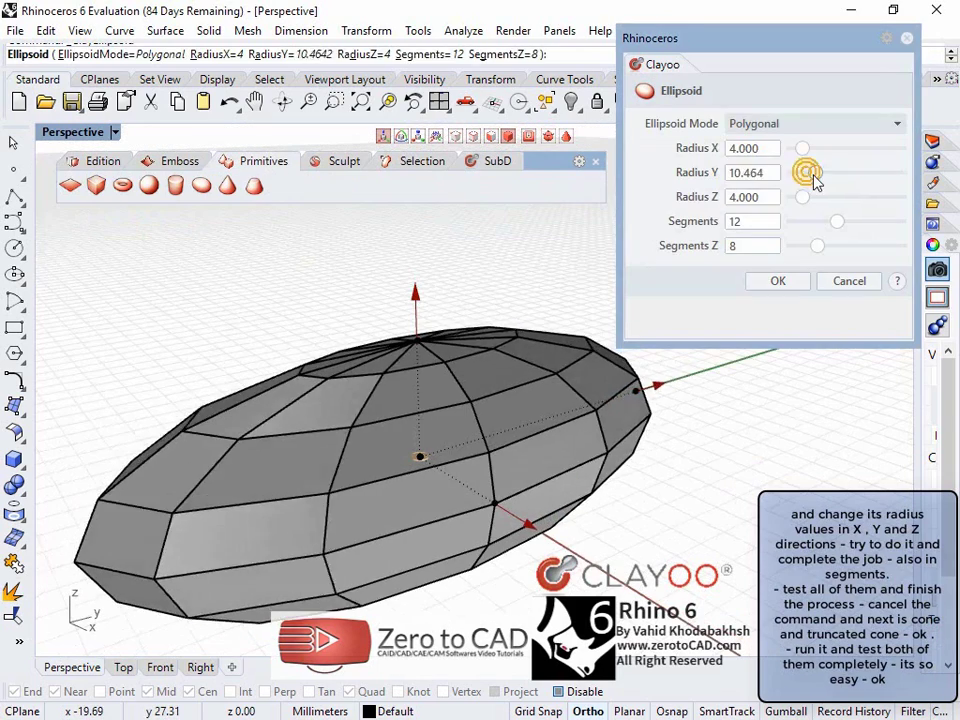
# Step: In Rhinoceros with Clayoo, try a polygonal ellipsoid with 25 segments and 17 Z segments, and cancel it
pyautogui.moveTo(814, 180); pyautogui.dragTo(899, 222)
pyautogui.moveTo(820, 252); pyautogui.dragTo(868, 246)
pyautogui.moveTo(549, 377); pyautogui.dragTo(425, 408, button='right')
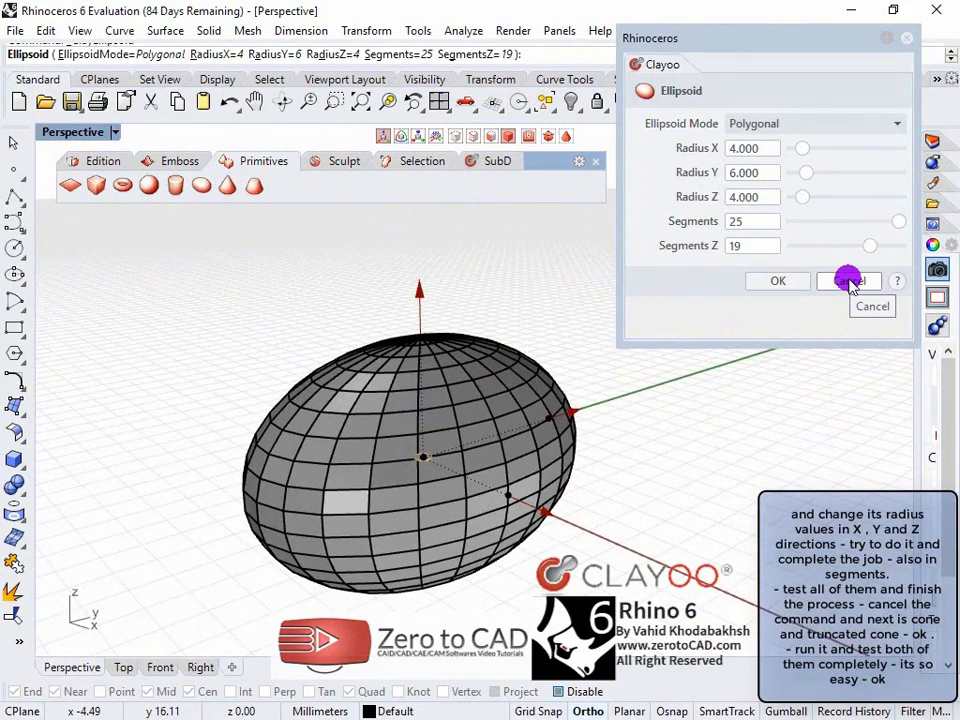
pyautogui.moveTo(870, 246)
pyautogui.mouseDown()
pyautogui.moveTo(885, 246)
pyautogui.moveTo(858, 246)
pyautogui.mouseUp()
pyautogui.click(845, 282)
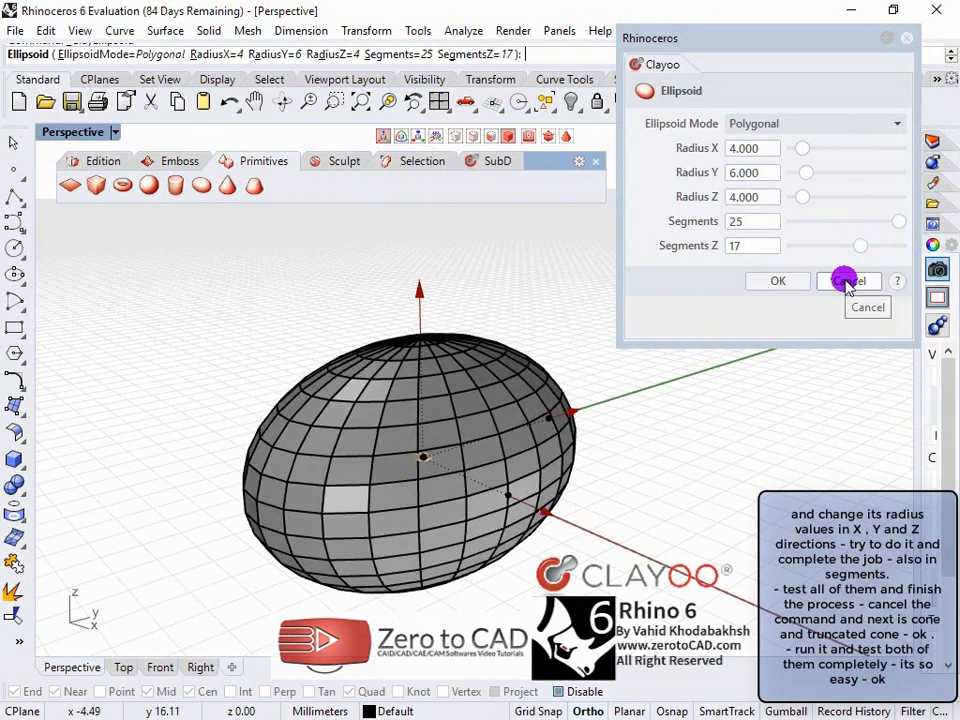
pyautogui.click(845, 280)
# Step: Start a Clayoo cone primitive and set its radius to about 4.446
pyautogui.moveTo(491, 327)
pyautogui.mouseDown(button='right')
pyautogui.moveTo(476, 336)
pyautogui.moveTo(491, 327)
pyautogui.moveTo(499, 336)
pyautogui.moveTo(491, 351)
pyautogui.mouseUp(button='right')
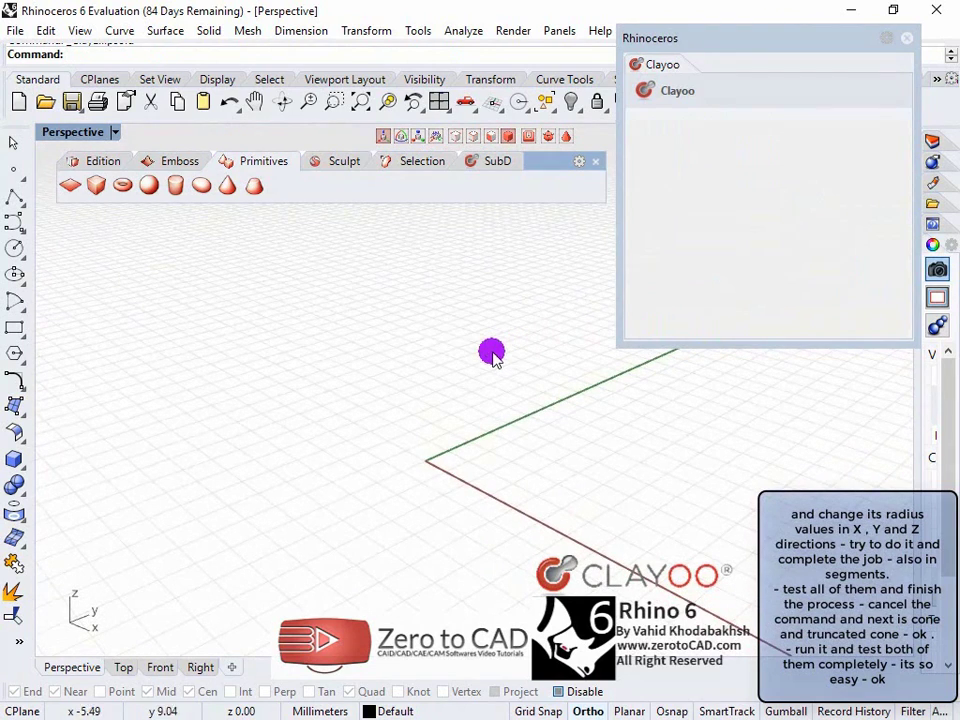
pyautogui.click(227, 188)
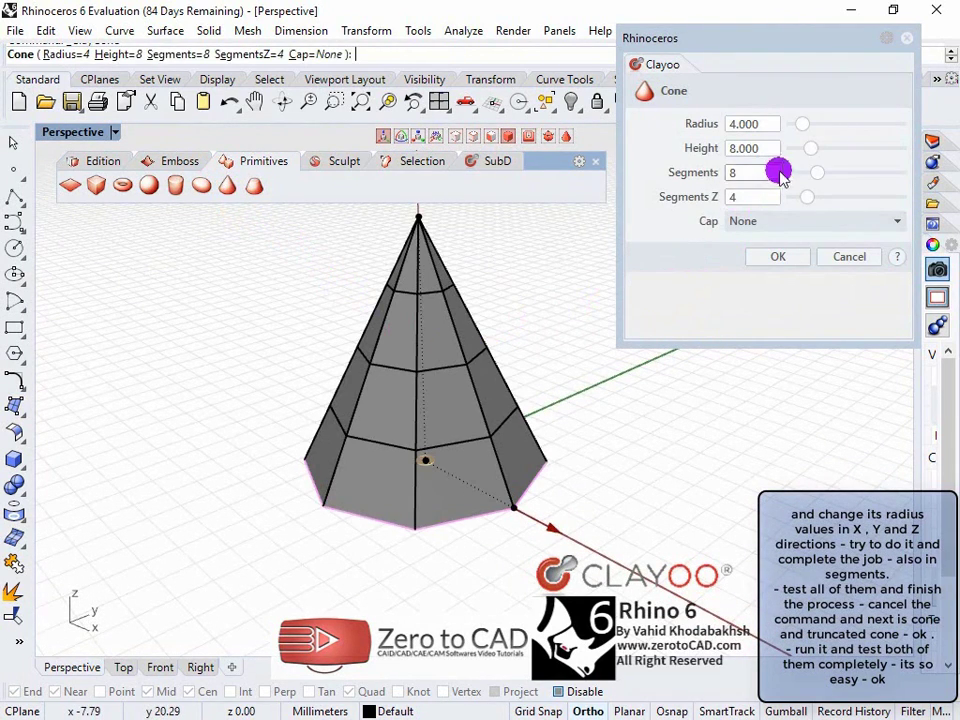
pyautogui.moveTo(803, 125); pyautogui.dragTo(812, 148)
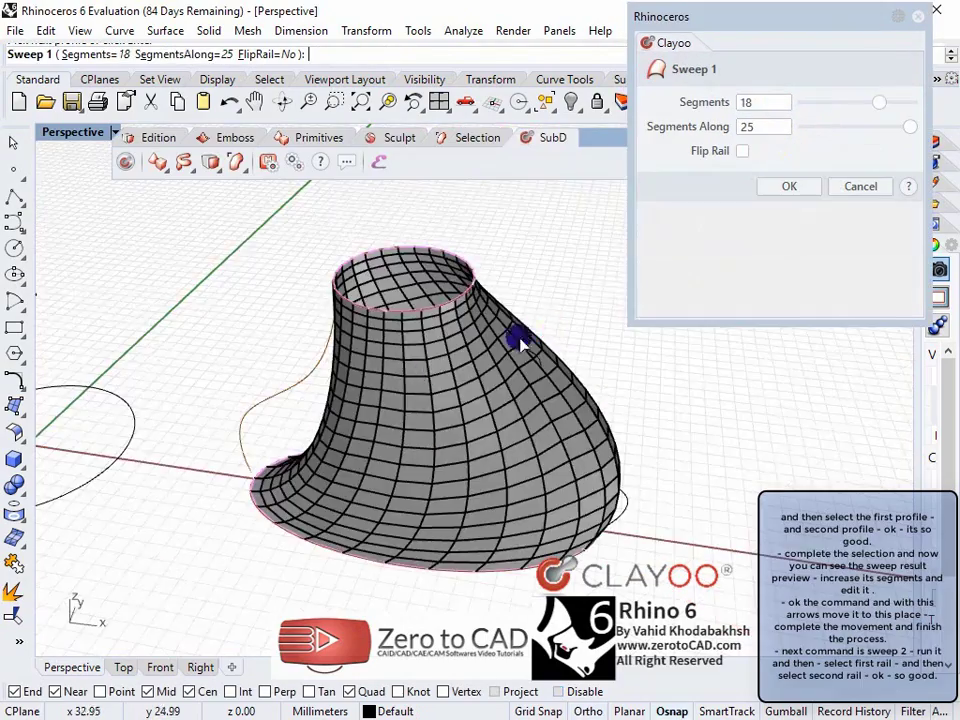
pyautogui.moveTo(514, 336); pyautogui.dragTo(414, 395, button='right')
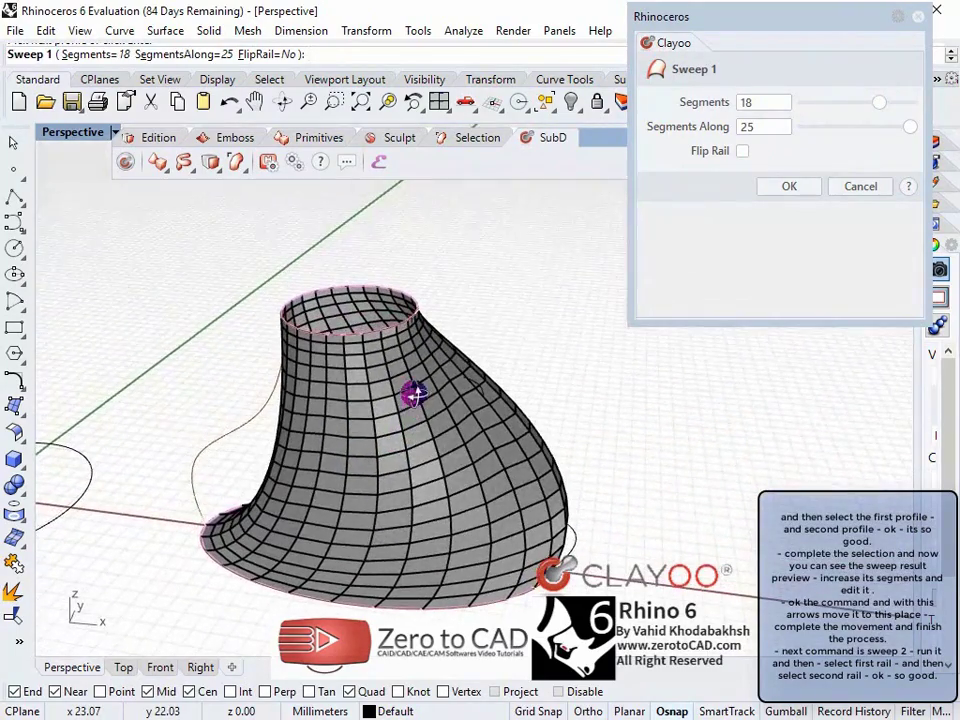
# Step: Accept the Sweep 1 mesh with 18 segments and 25 segments along, and move it aside from its source curves along X
pyautogui.click(784, 188)
pyautogui.click(487, 367)
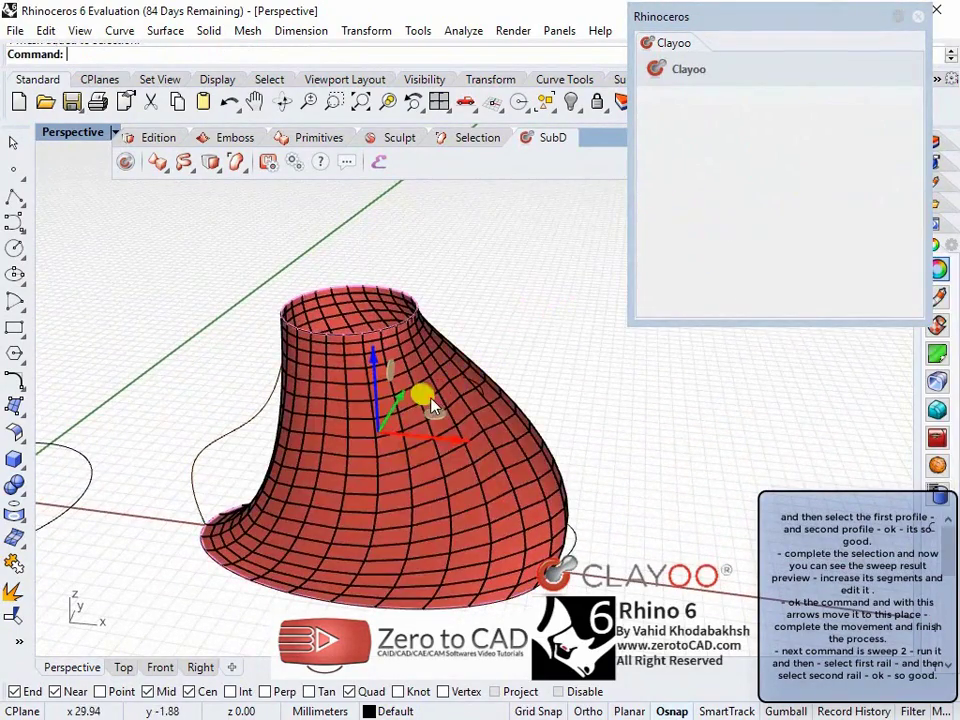
pyautogui.moveTo(487, 452); pyautogui.dragTo(900, 503)
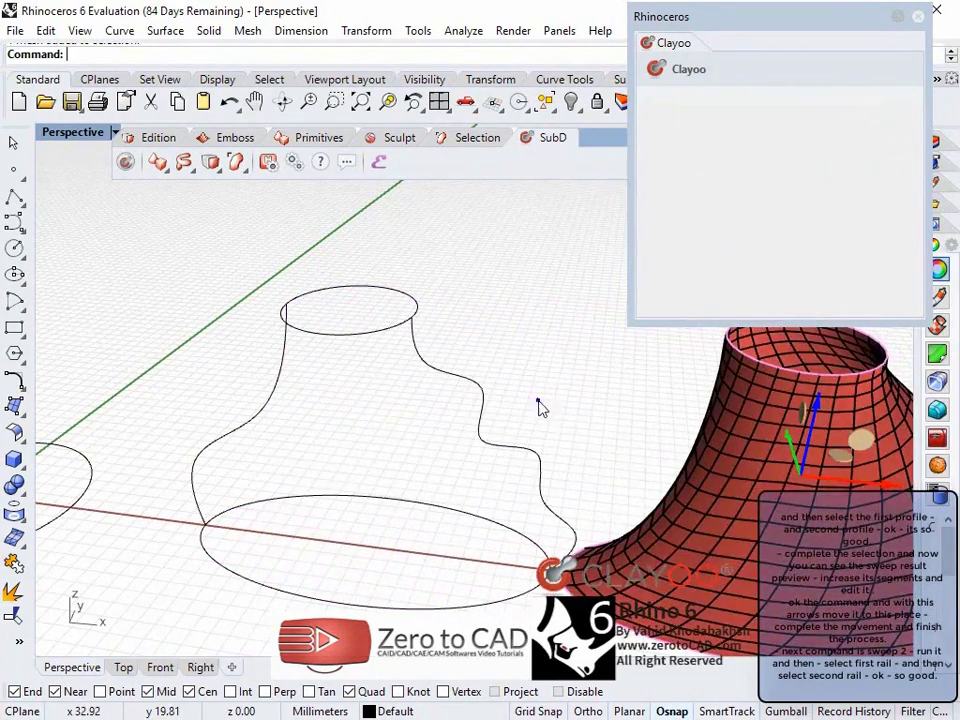
pyautogui.moveTo(536, 407); pyautogui.dragTo(549, 405, button='right')
pyautogui.moveTo(791, 440); pyautogui.dragTo(831, 448)
pyautogui.click(533, 353)
pyautogui.scroll(-3, 491, 388)
pyautogui.moveTo(490, 390); pyautogui.dragTo(461, 357, button='right')
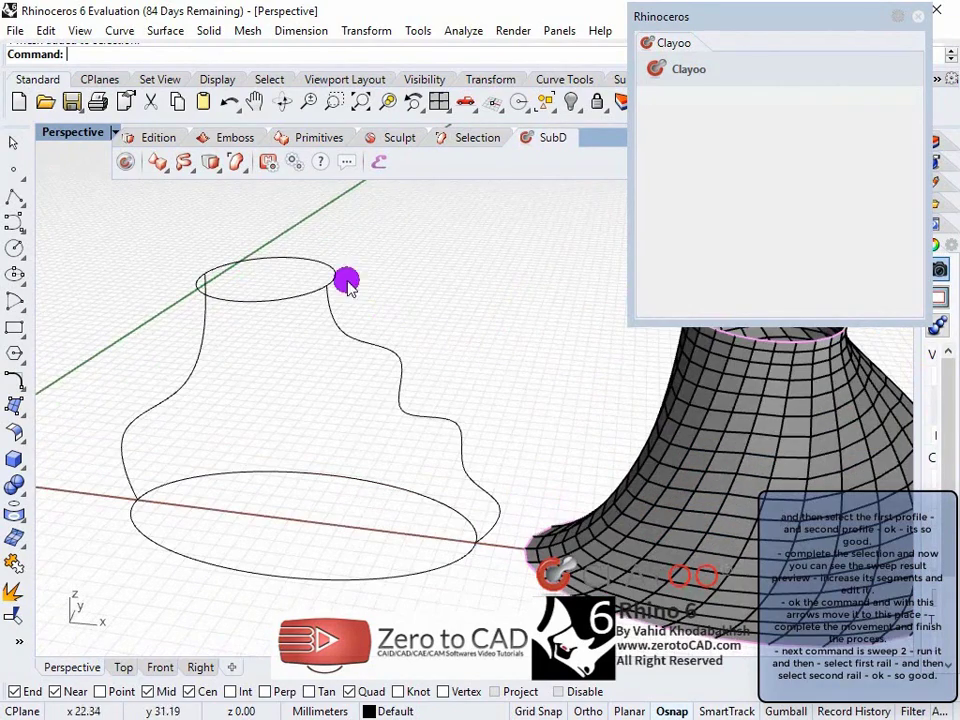
# Step: Start a Clayoo Sweep 2 using the two wavy side curves as rails and the lower and upper ellipses as profiles
pyautogui.click(200, 168)
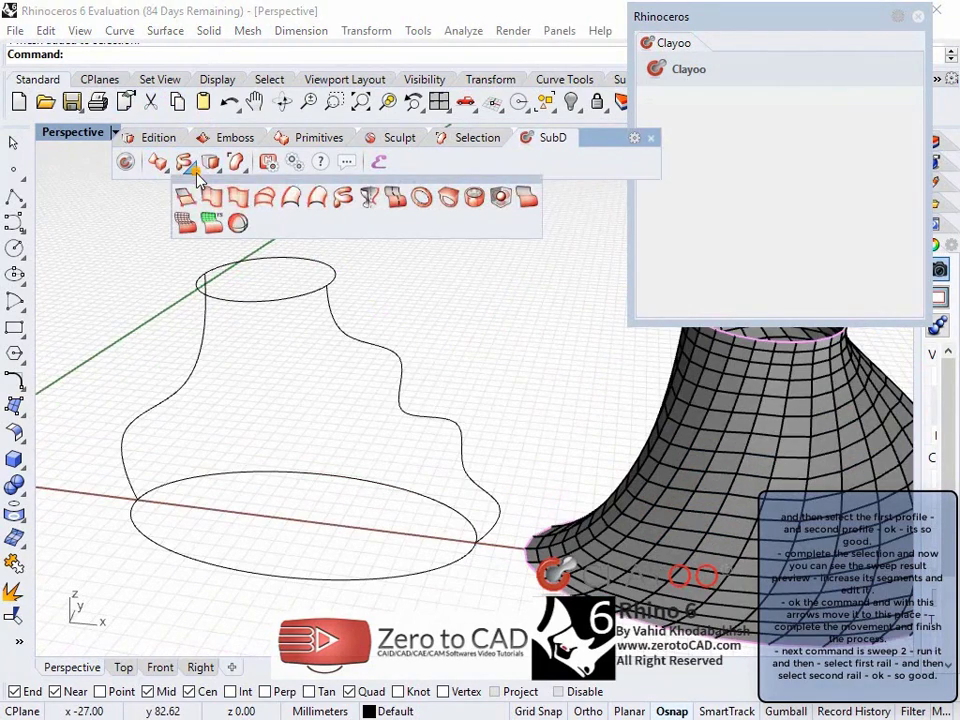
pyautogui.click(279, 197)
pyautogui.moveTo(409, 297); pyautogui.dragTo(348, 364, button='right')
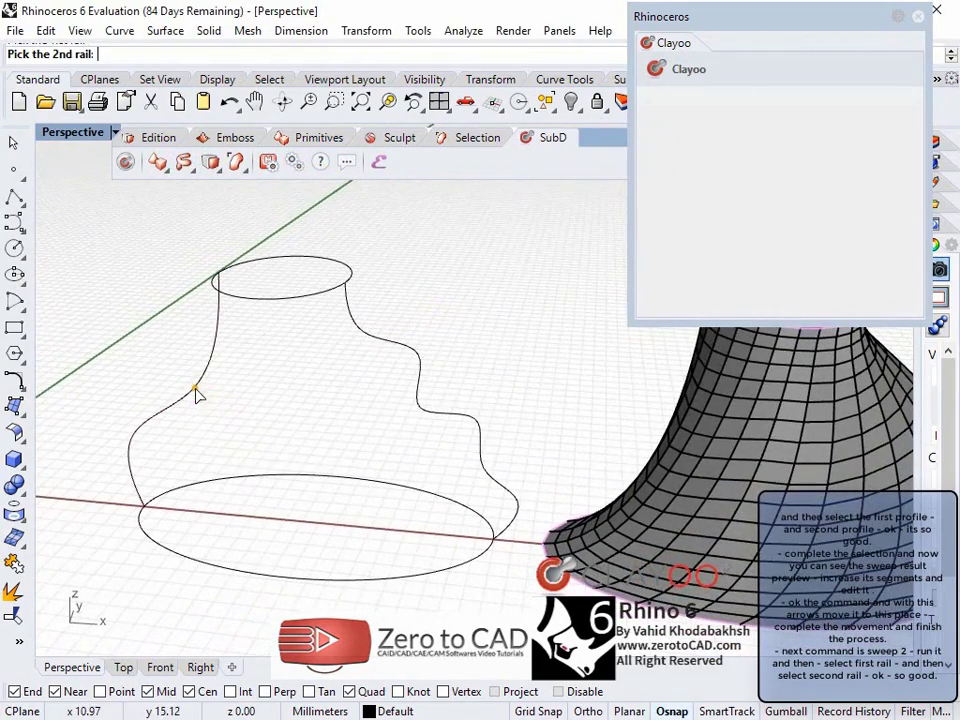
pyautogui.click(418, 413)
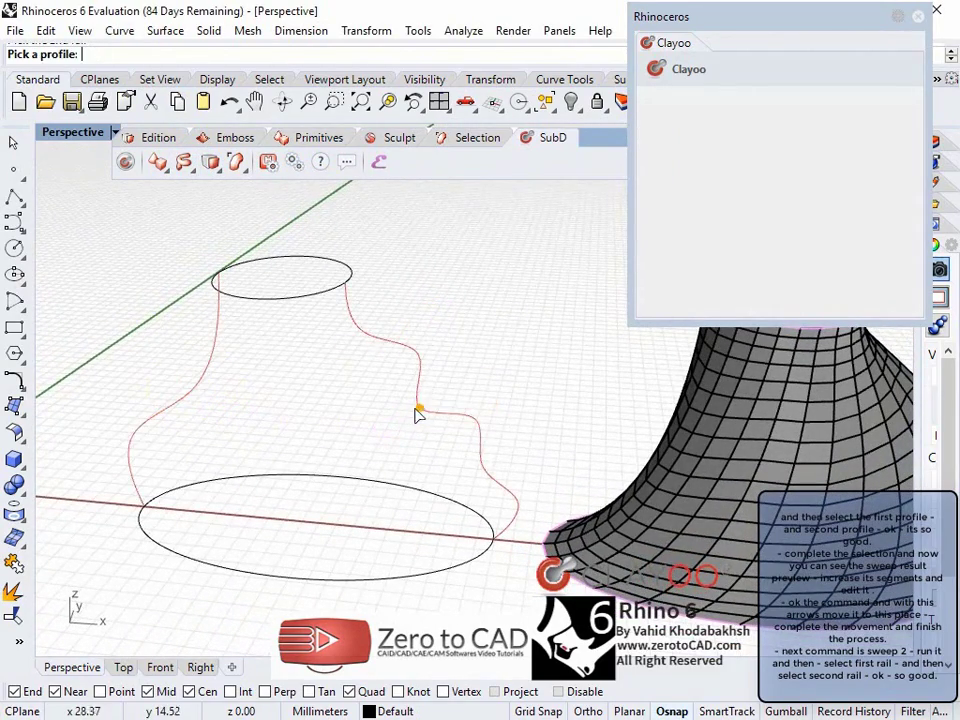
pyautogui.click(168, 495)
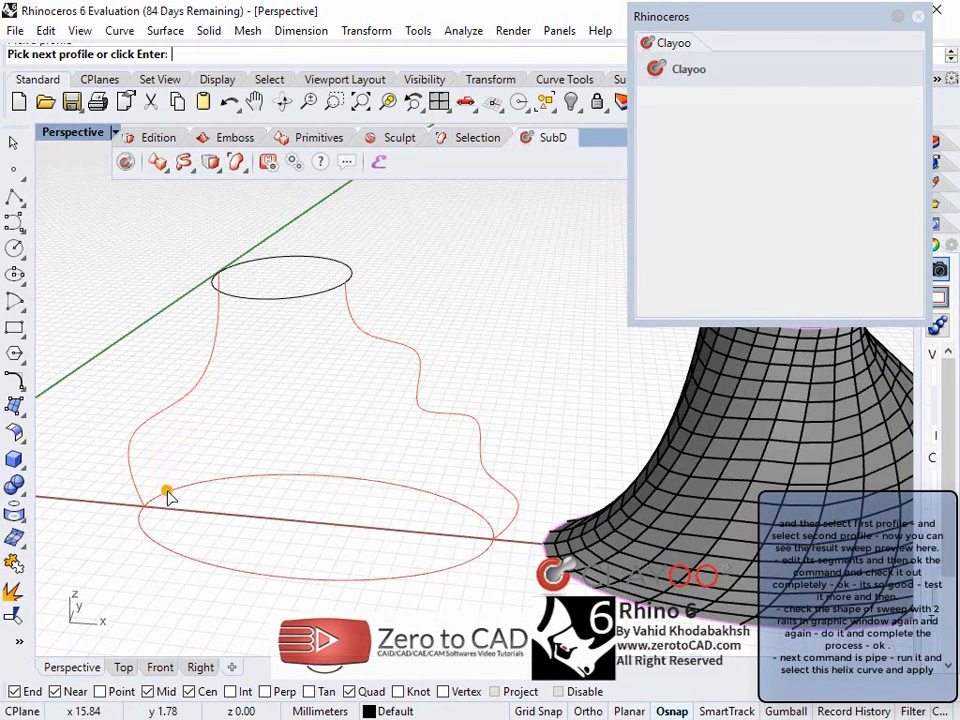
pyautogui.click(231, 270)
pyautogui.rightClick(259, 367)
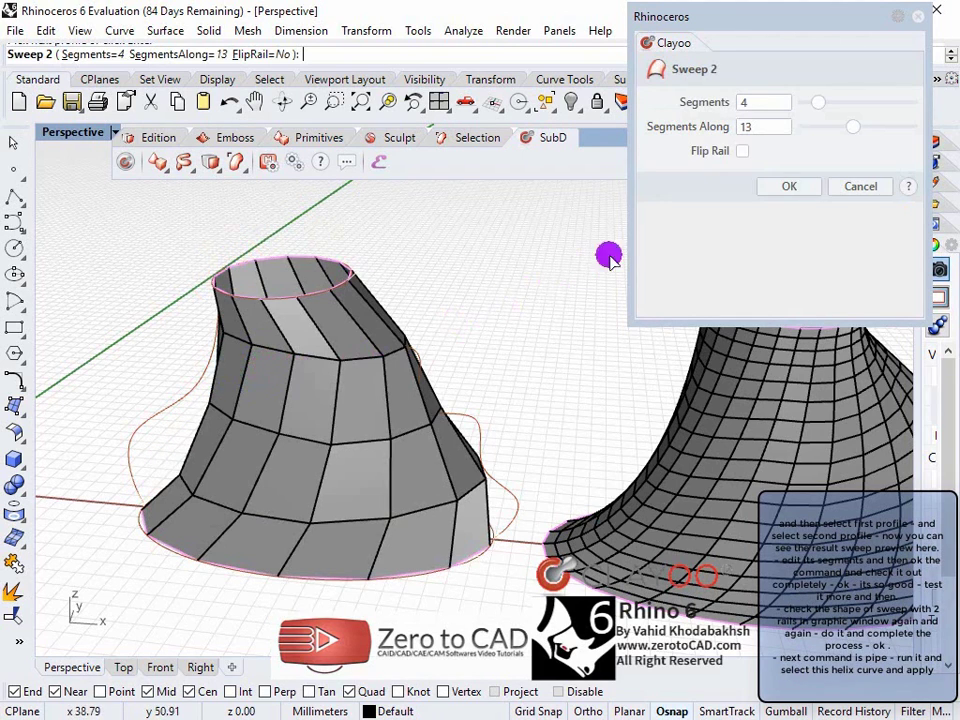
# Step: Set the Sweep 2 mesh to 25 segments and 25 segments along, and accept it
pyautogui.moveTo(819, 103); pyautogui.dragTo(931, 104)
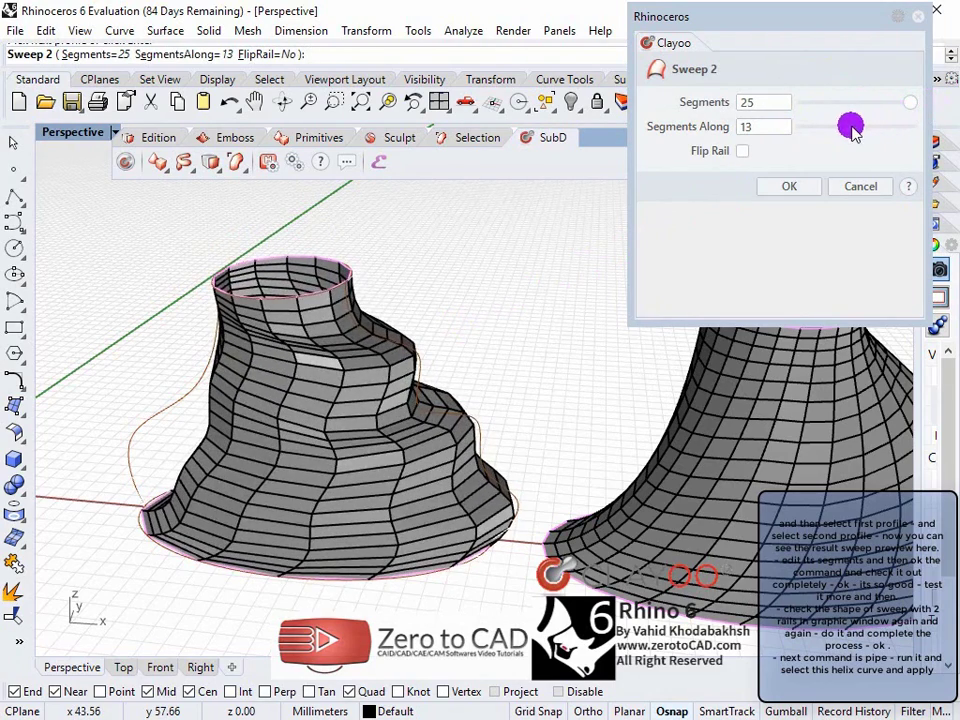
pyautogui.moveTo(855, 128); pyautogui.dragTo(928, 118)
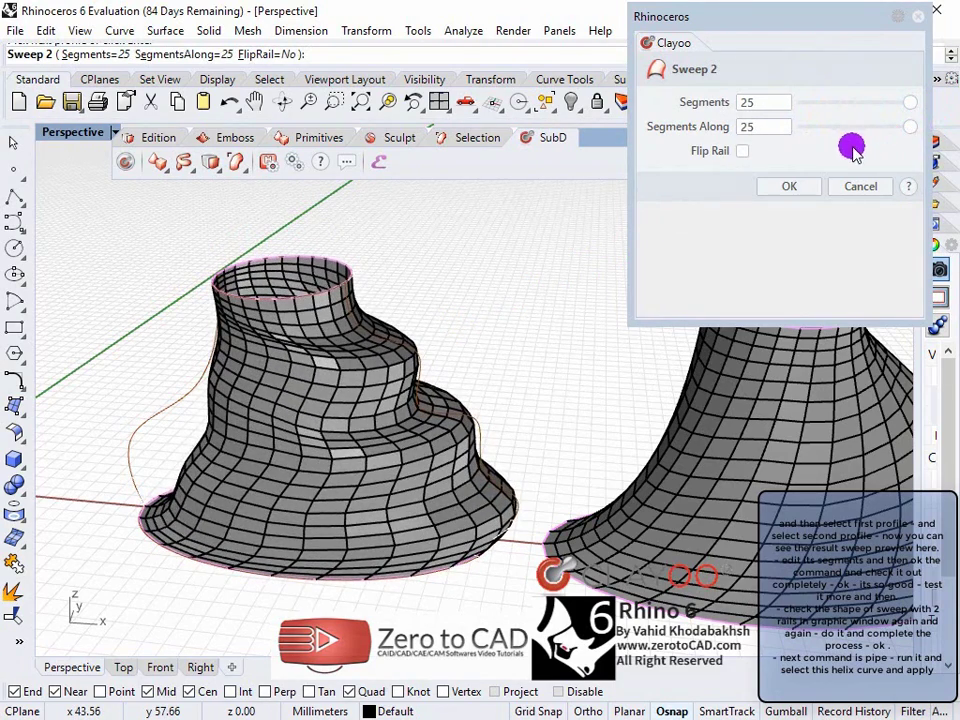
pyautogui.moveTo(320, 242); pyautogui.dragTo(439, 304, button='right')
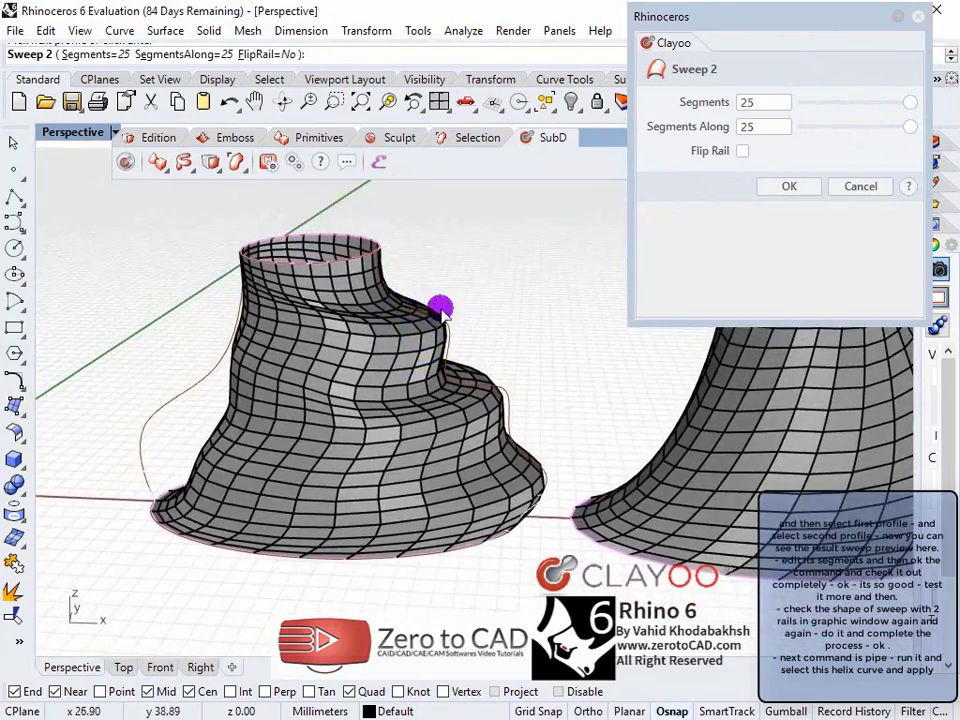
pyautogui.click(784, 187)
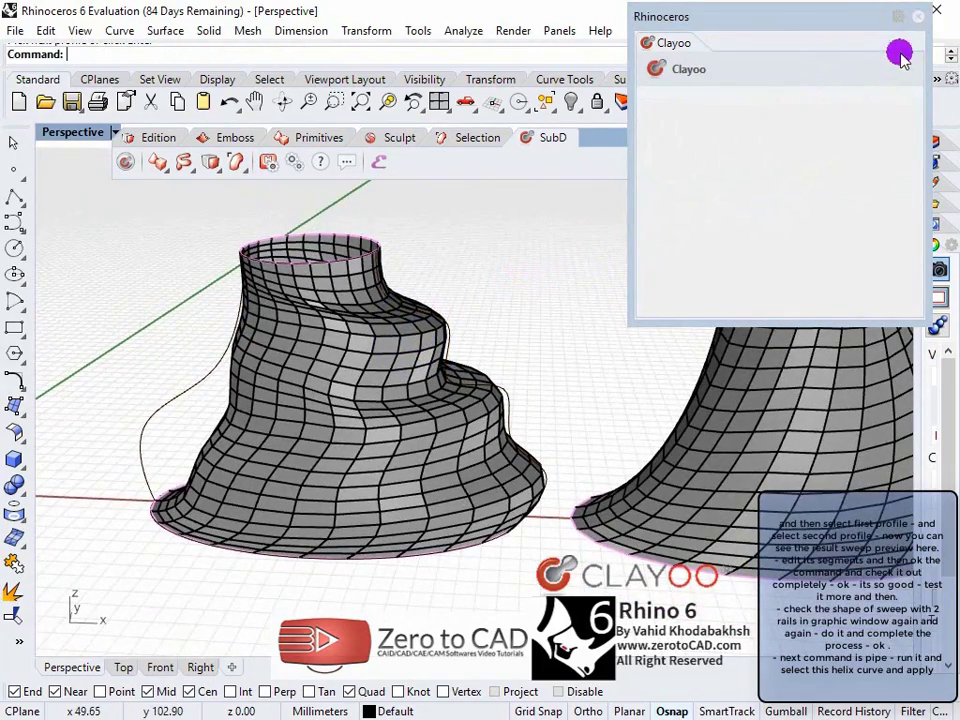
pyautogui.click(918, 17)
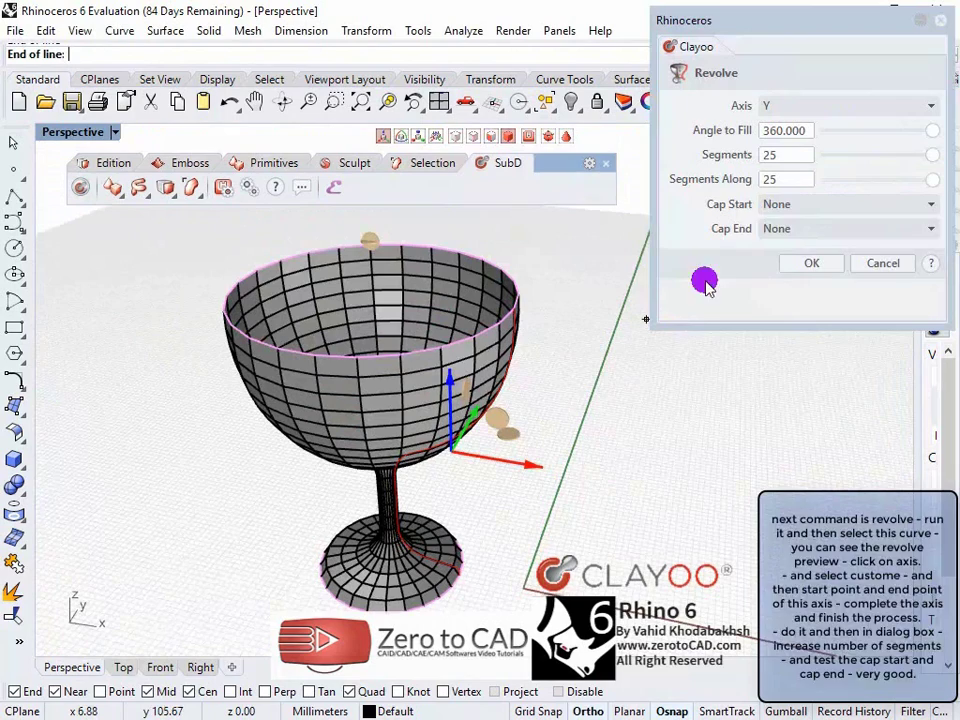
# Step: Try the Polygonal and Ngon start caps on the revolved goblet, and return Cap Start to None
pyautogui.click(806, 205)
pyautogui.click(797, 240)
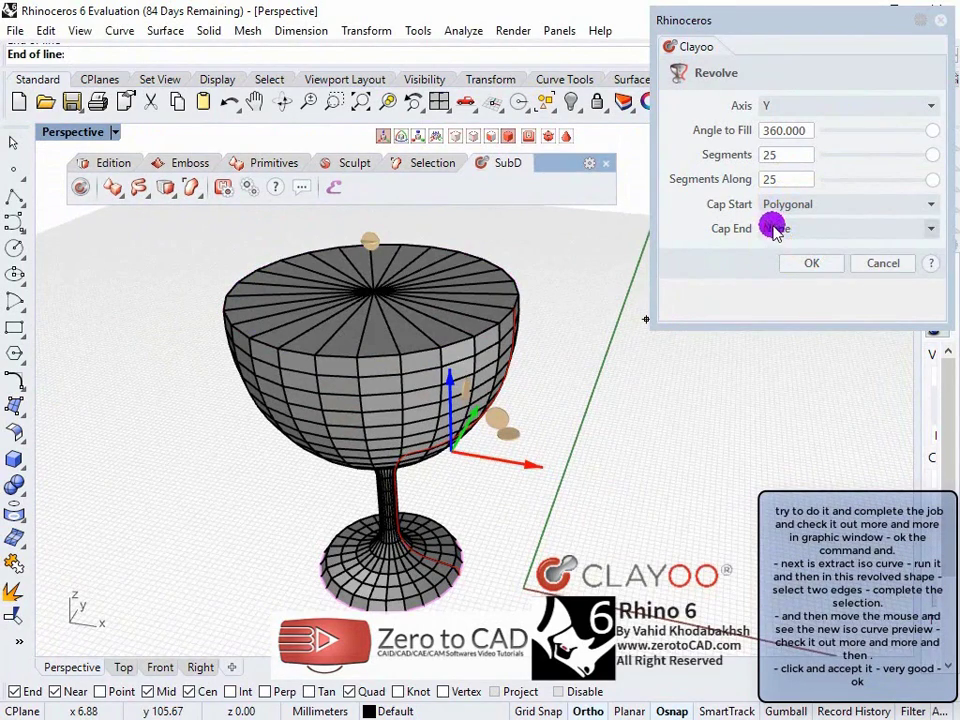
pyautogui.click(790, 204)
pyautogui.click(788, 258)
pyautogui.click(790, 205)
pyautogui.click(789, 225)
# Step: Set the goblet revolve's Cap End to Ngon and accept the mesh
pyautogui.click(792, 232)
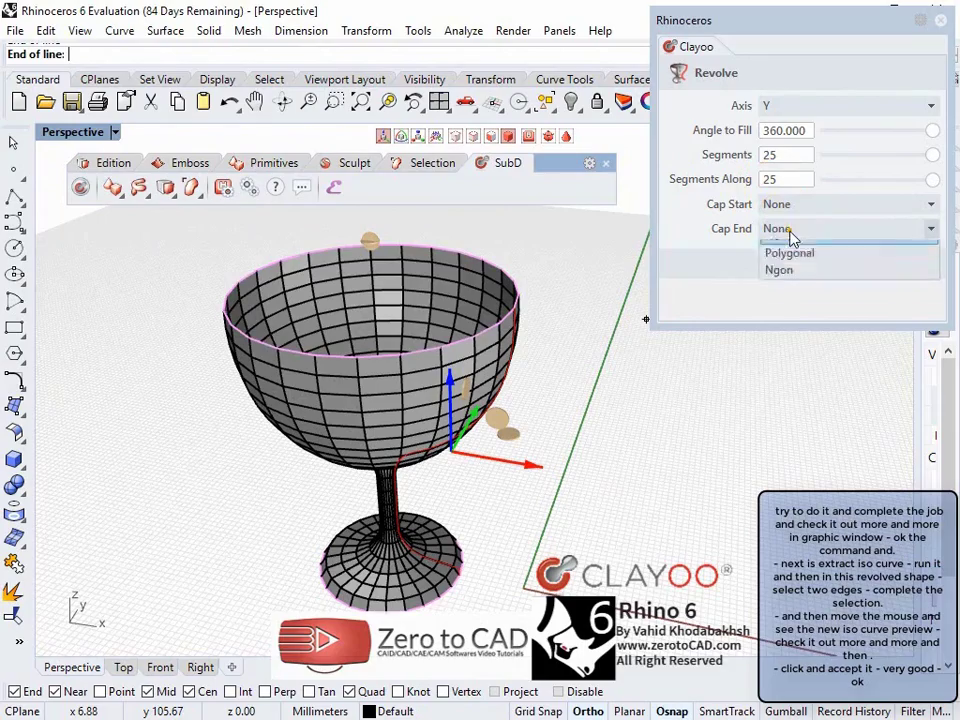
pyautogui.click(778, 281)
pyautogui.moveTo(485, 365); pyautogui.dragTo(475, 410, button='right')
pyautogui.click(793, 263)
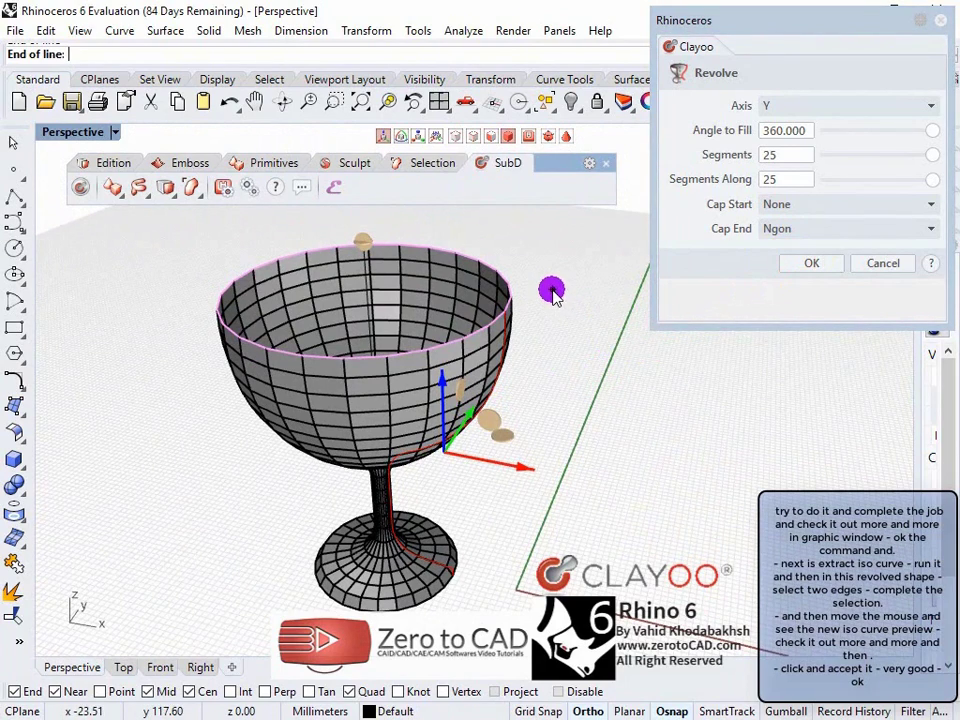
pyautogui.click(800, 262)
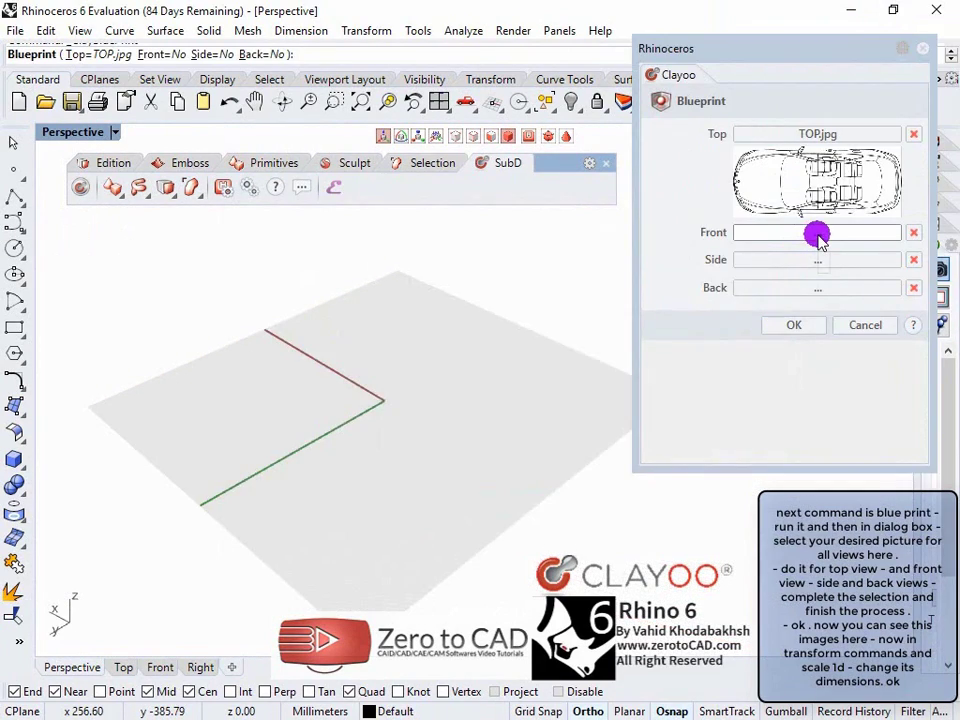
# Step: Load FRONT, LEFT and BACK from the rhino files folder as the blueprint's front, side and back images
pyautogui.click(818, 236)
pyautogui.click(551, 287)
pyautogui.doubleClick(551, 287)
pyautogui.click(812, 333)
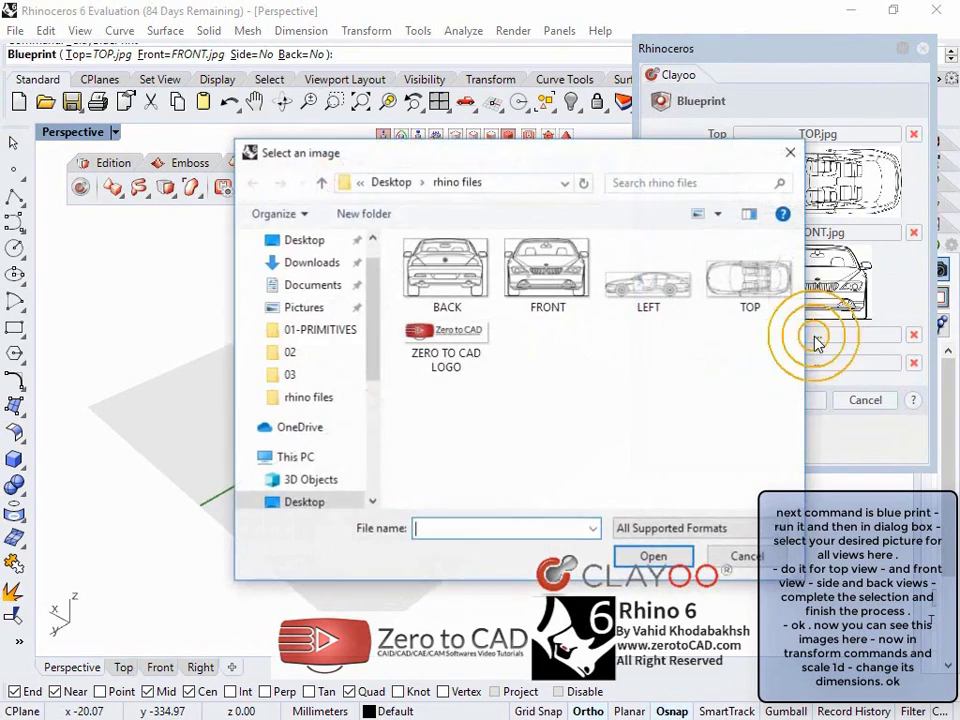
pyautogui.click(667, 318)
pyautogui.doubleClick(667, 318)
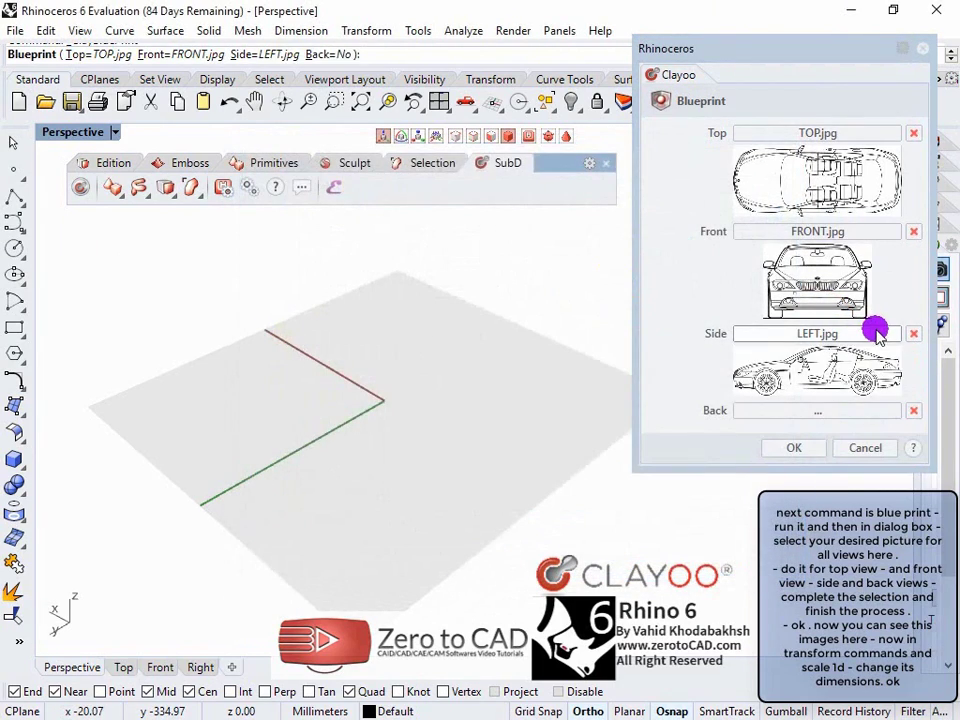
pyautogui.click(824, 411)
pyautogui.click(446, 262)
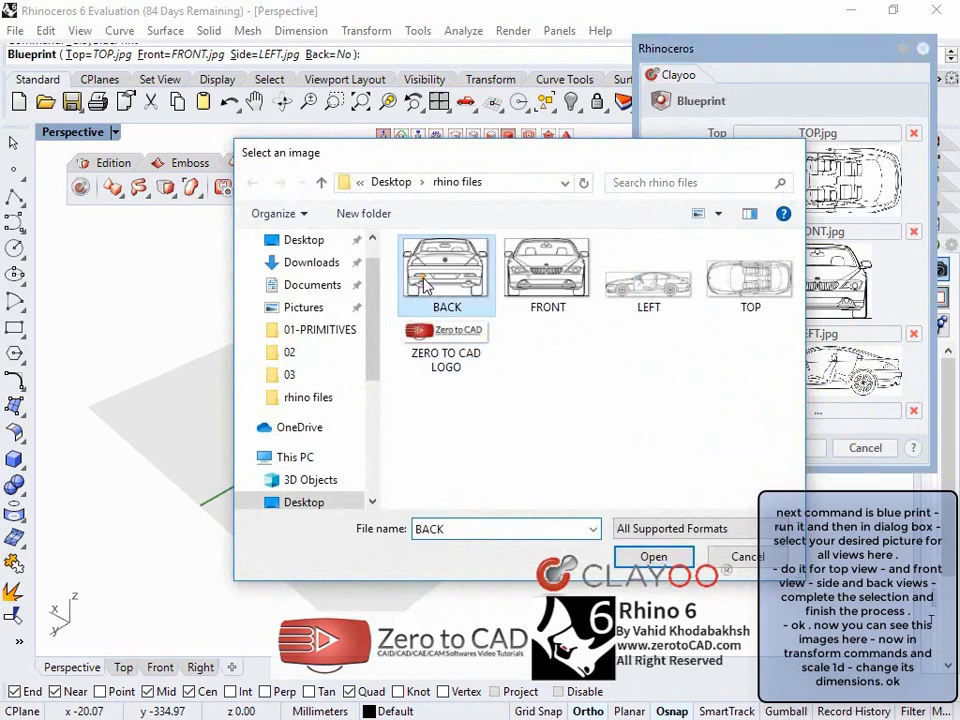
pyautogui.doubleClick(446, 262)
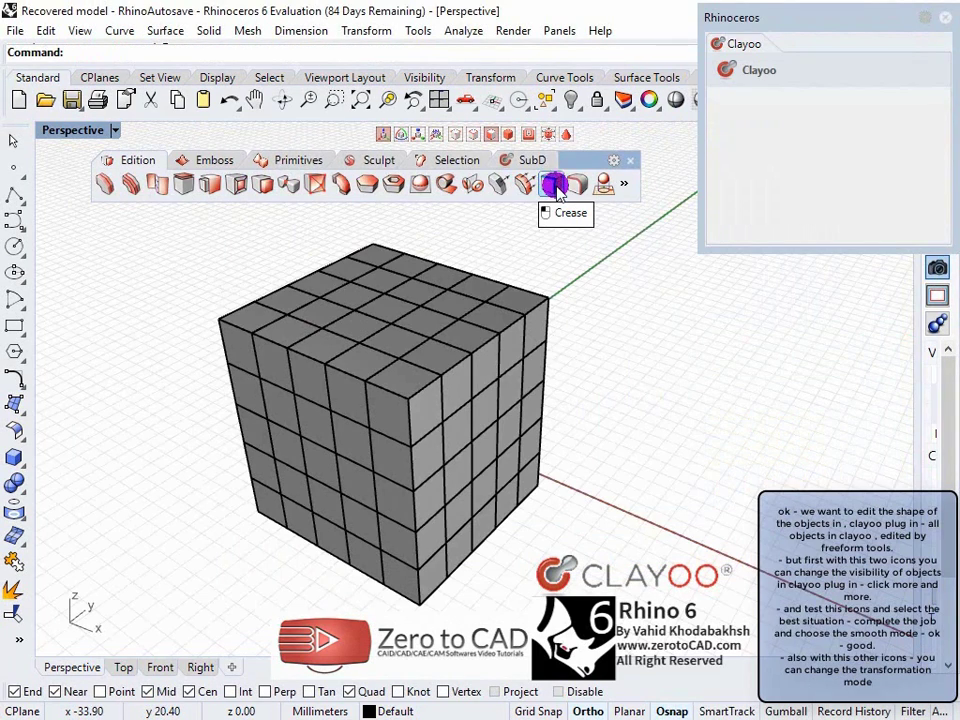
# Step: Toggle the subdivided box between its faceted and smooth shapes several times, and leave it in smooth mode
pyautogui.click(555, 186)
pyautogui.click(549, 240)
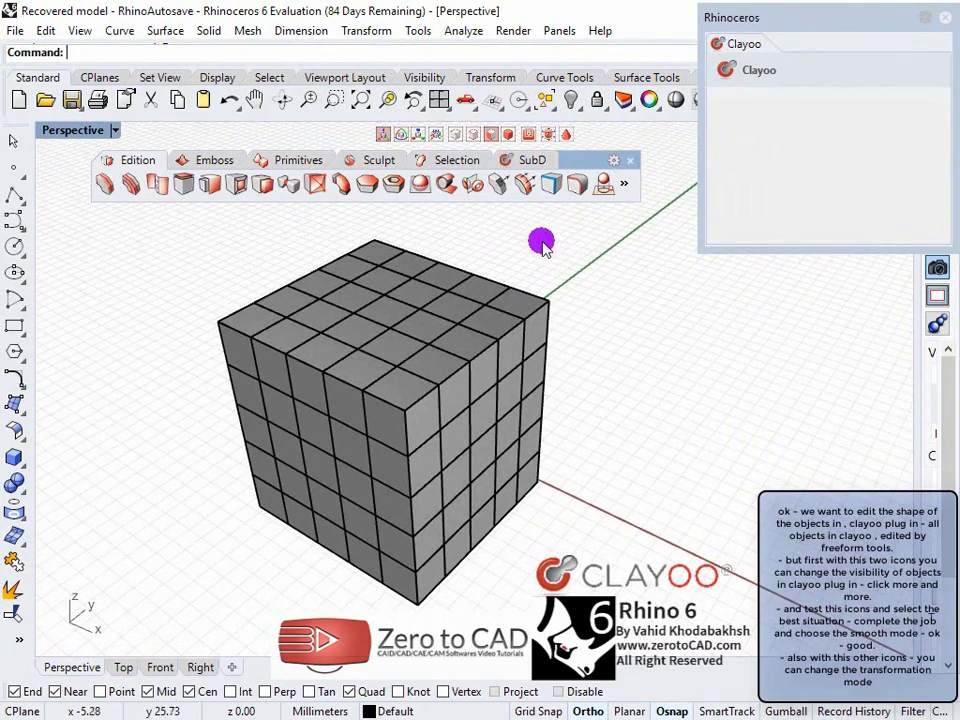
pyautogui.click(565, 135)
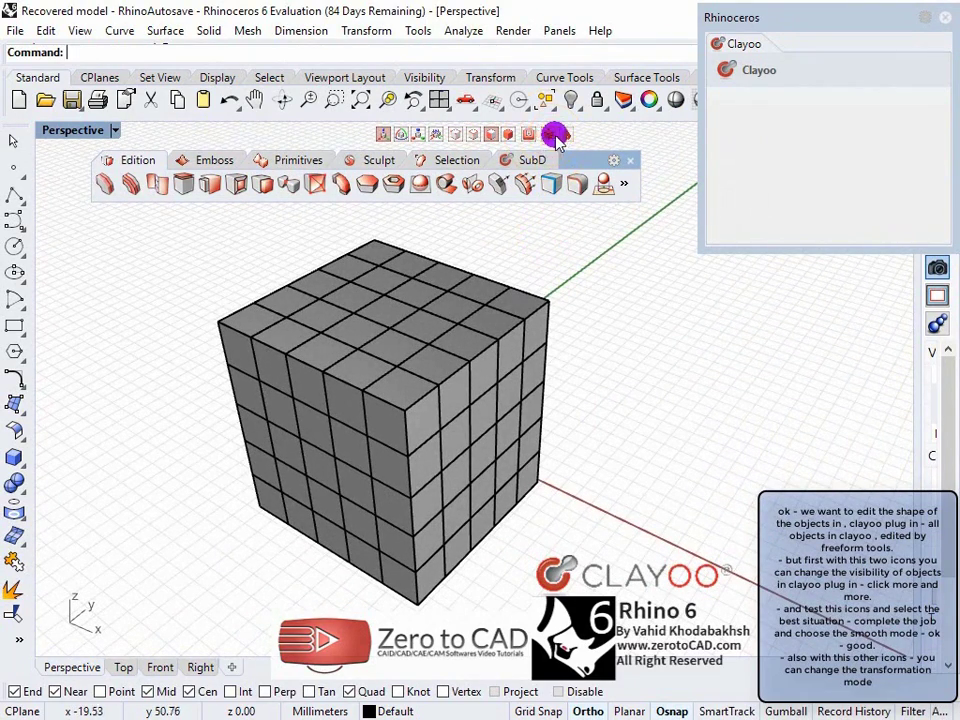
pyautogui.click(566, 136)
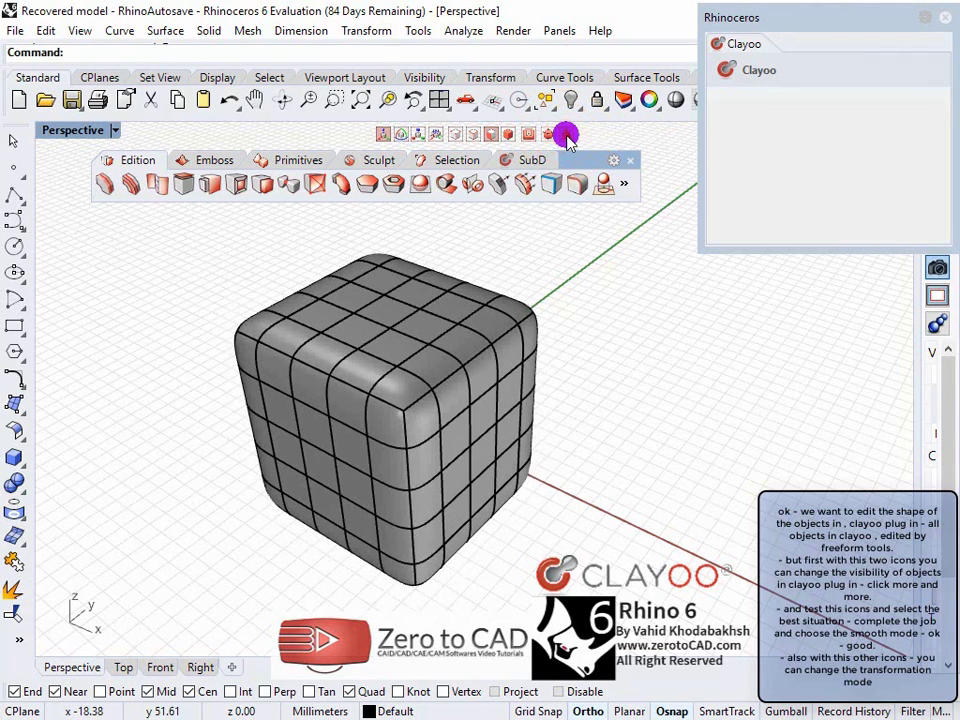
pyautogui.click(566, 136)
pyautogui.click(566, 136)
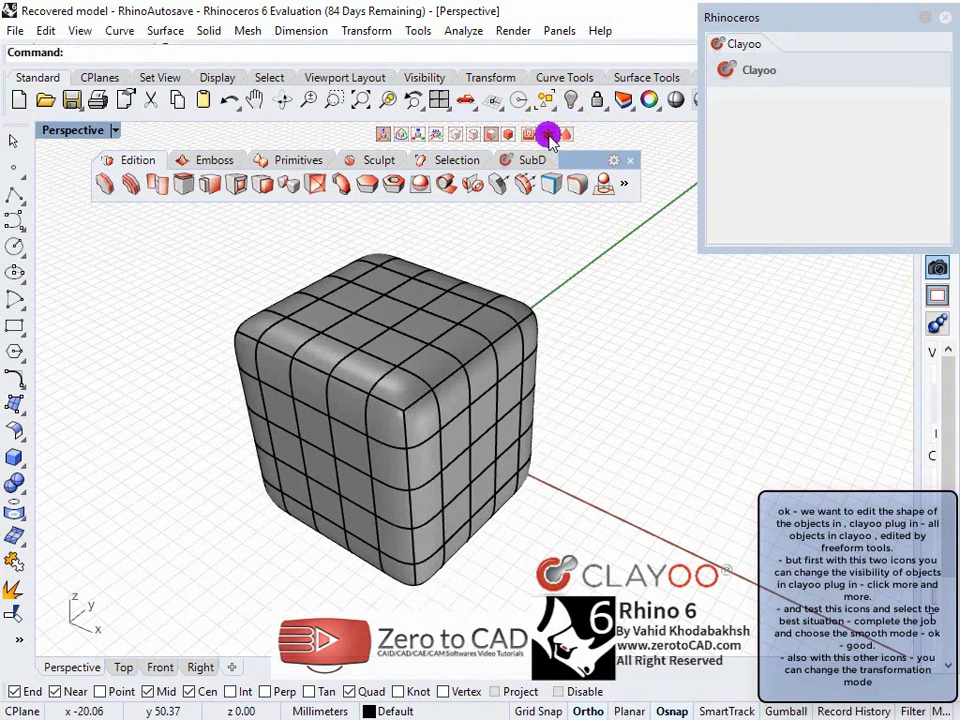
pyautogui.click(549, 136)
pyautogui.click(549, 136)
pyautogui.click(549, 136)
pyautogui.click(549, 136)
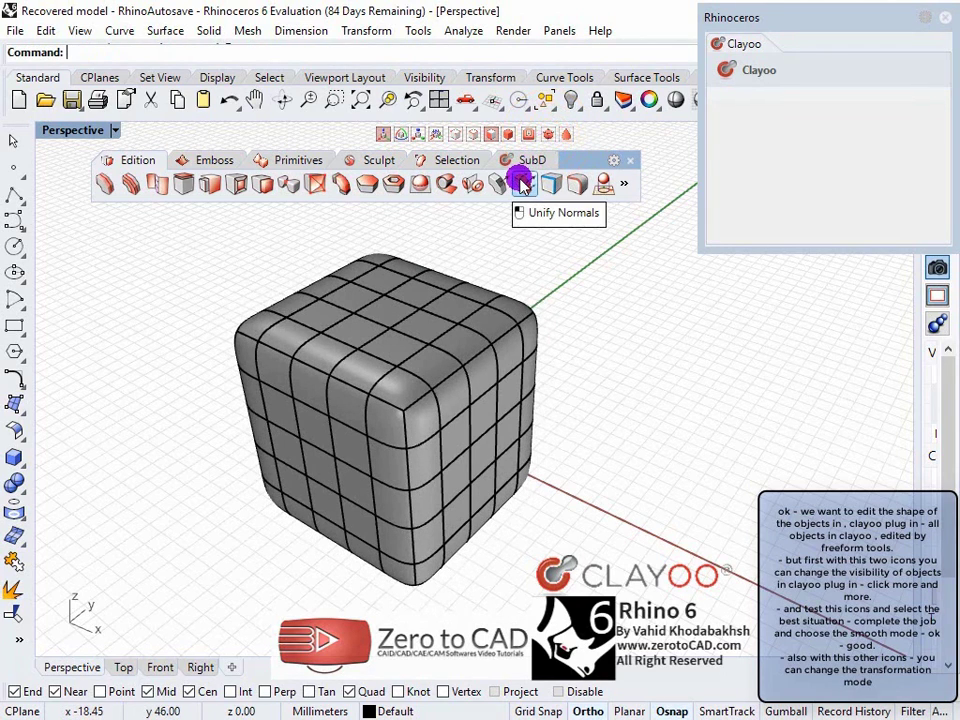
# Step: In vertex selection mode, select vertices along the back and left sides of the box's top face and move them down along Z
pyautogui.click(417, 135)
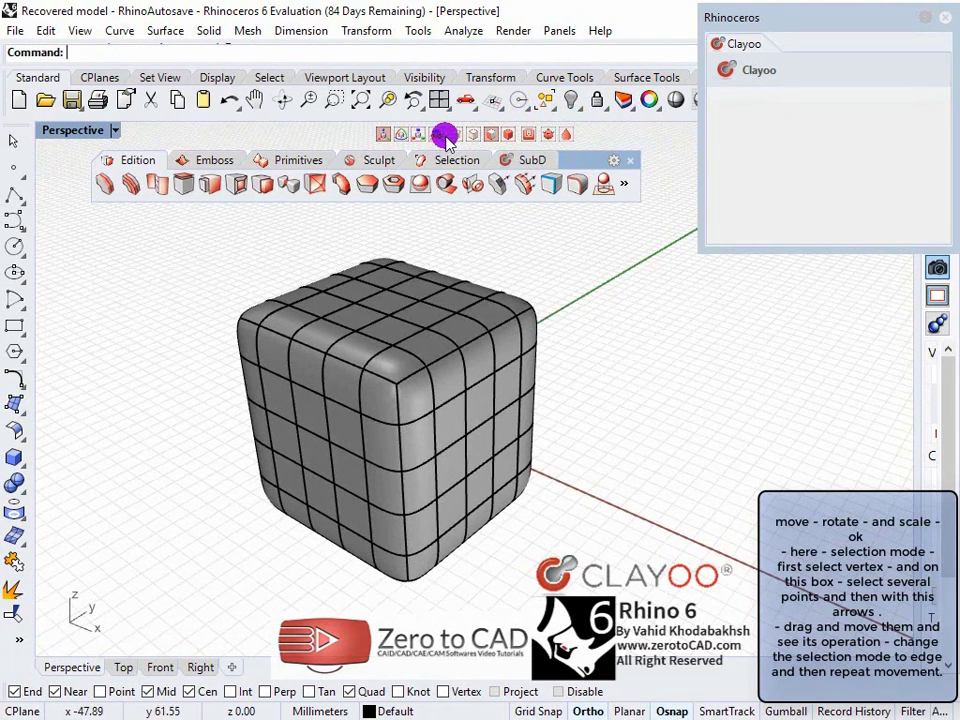
pyautogui.moveTo(420, 290)
pyautogui.mouseDown(button='right')
pyautogui.moveTo(401, 326)
pyautogui.moveTo(420, 358)
pyautogui.moveTo(450, 355)
pyautogui.mouseUp(button='right')
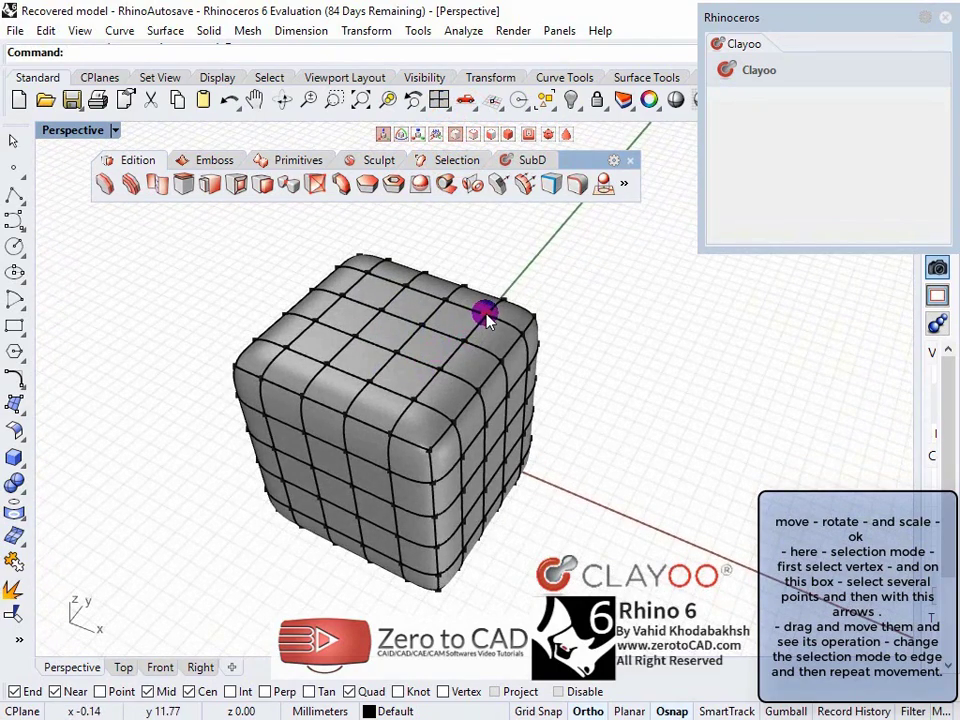
pyautogui.click(484, 315)
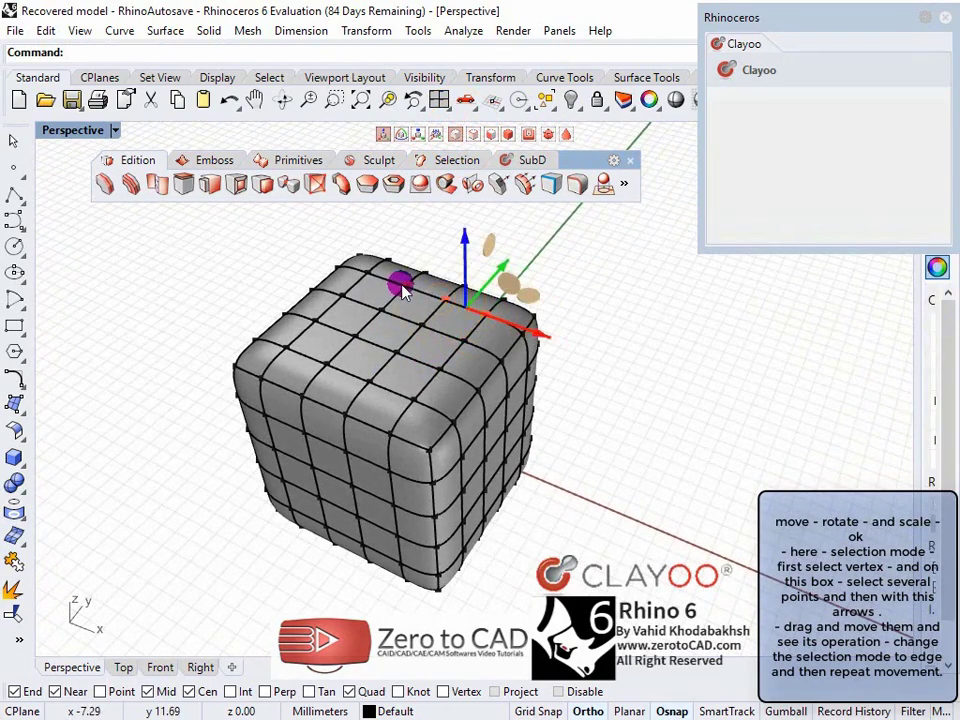
pyautogui.keyDown('shift'); pyautogui.click(366, 271); pyautogui.keyUp('shift')
pyautogui.keyDown('shift'); pyautogui.click(342, 297); pyautogui.keyUp('shift')
pyautogui.keyDown('shift'); pyautogui.click(314, 317); pyautogui.keyUp('shift')
pyautogui.keyDown('shift'); pyautogui.click(287, 345); pyautogui.keyUp('shift')
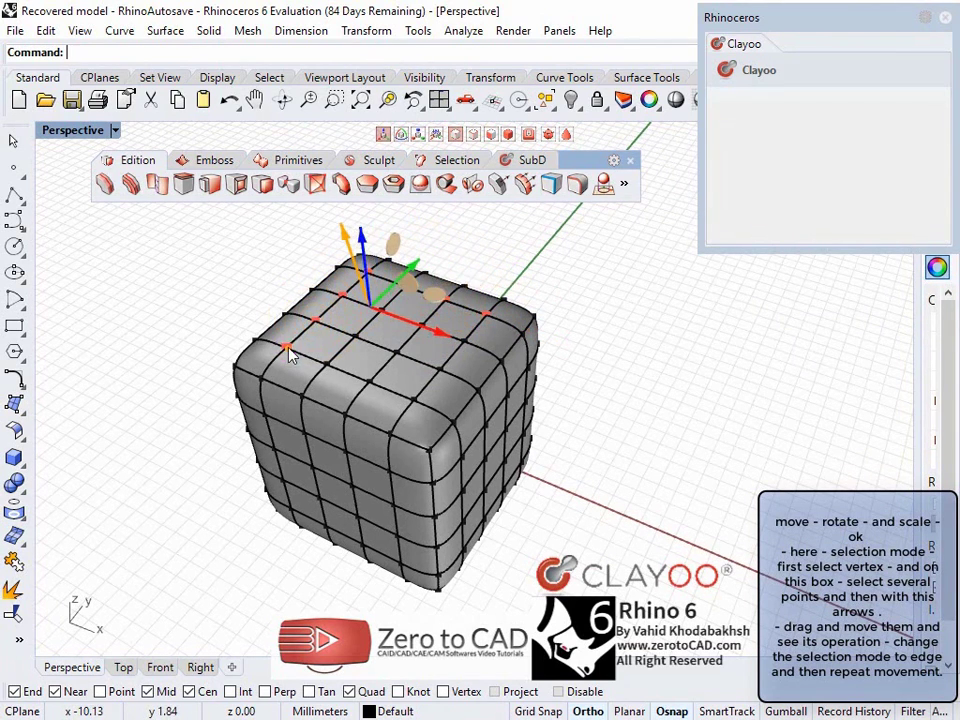
pyautogui.moveTo(368, 246); pyautogui.dragTo(396, 310)
pyautogui.moveTo(396, 310); pyautogui.dragTo(447, 355, button='right')
pyautogui.moveTo(435, 377); pyautogui.dragTo(407, 248)
pyautogui.moveTo(358, 323); pyautogui.dragTo(330, 260, button='right')
pyautogui.hotkey('ctrl', 'z')
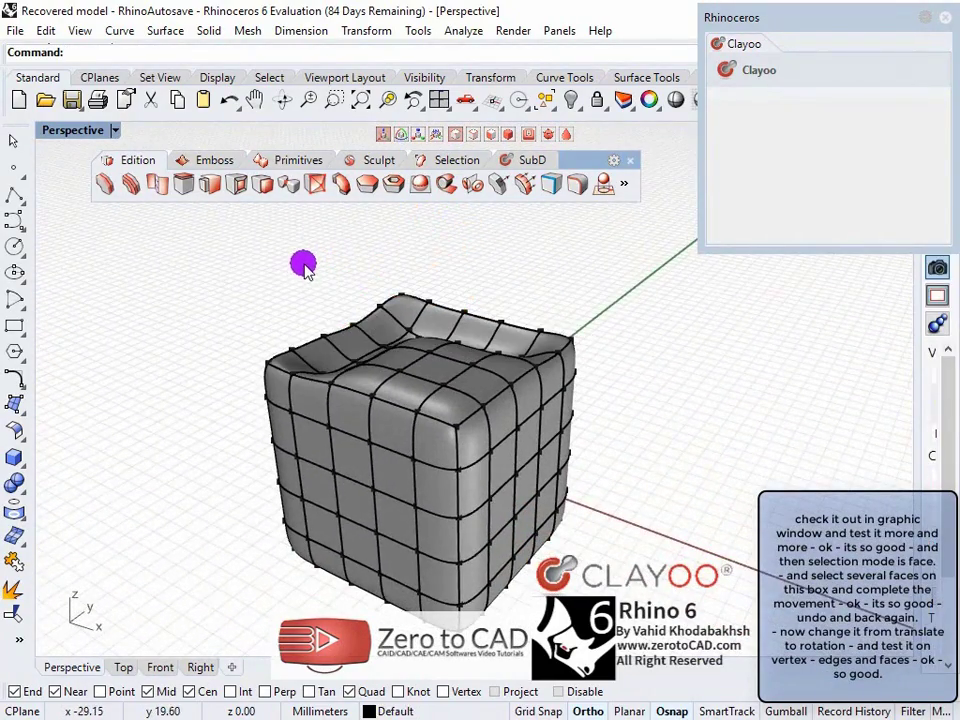